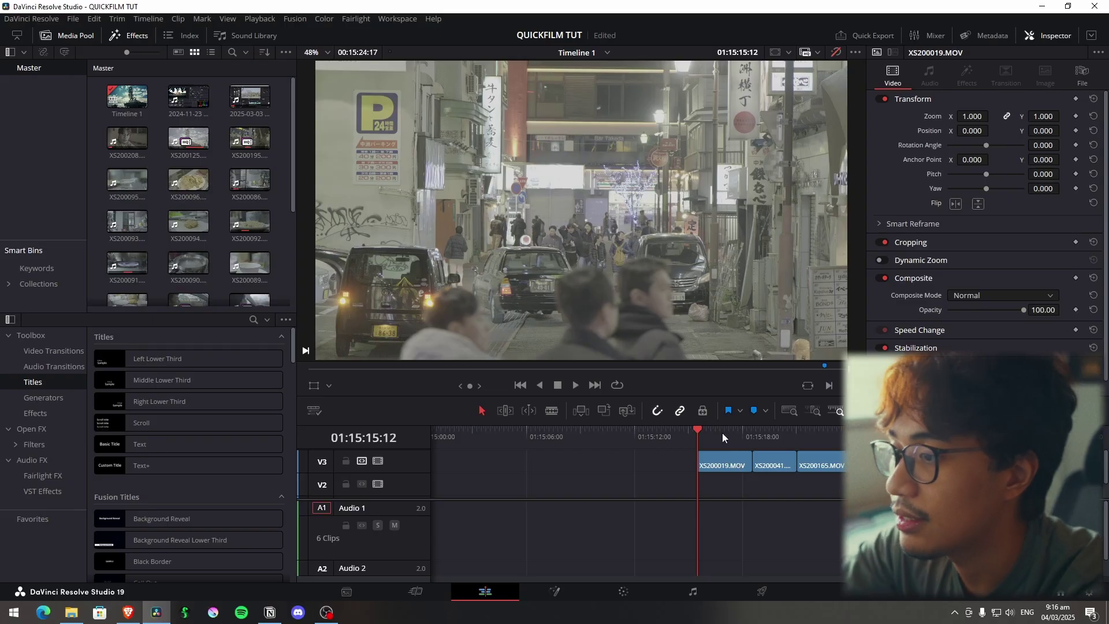
# Park the playhead on the street clip and apply the QUICKFILM gallery still's grade on the Color page
pyautogui.moveTo(722, 432); pyautogui.dragTo(811, 431)
pyautogui.click(798, 431)
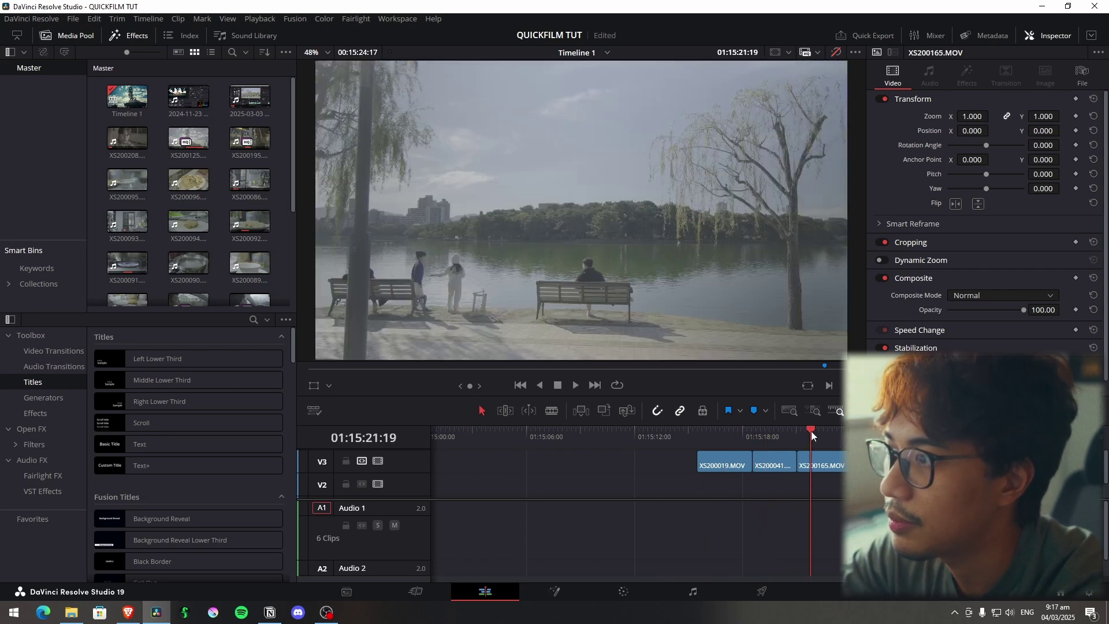
pyautogui.click(717, 434)
pyautogui.click(623, 592)
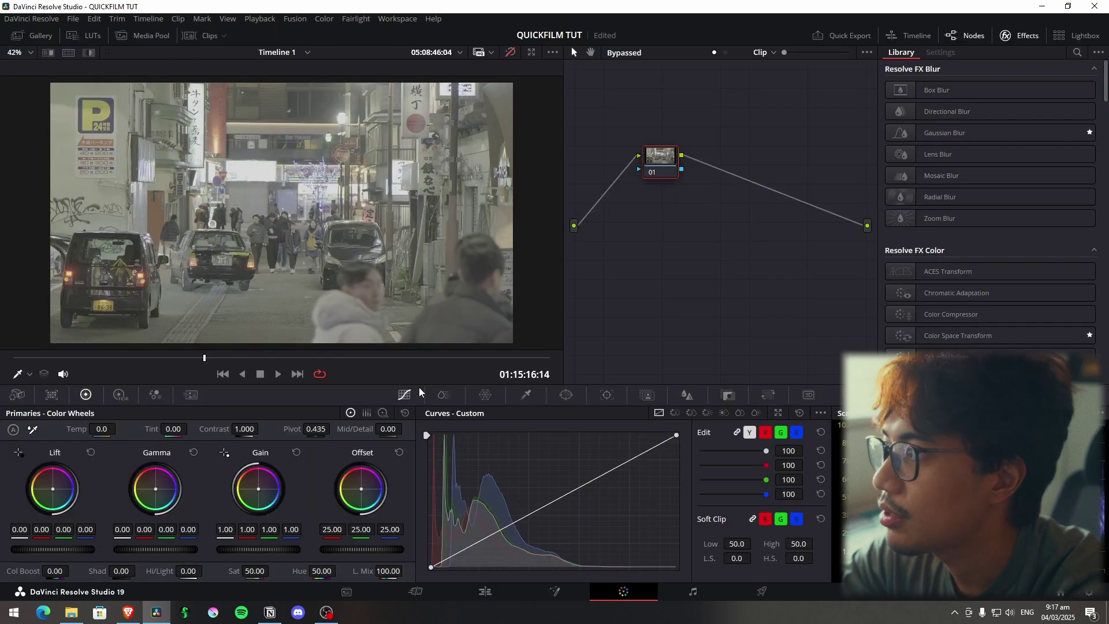
pyautogui.click(42, 36)
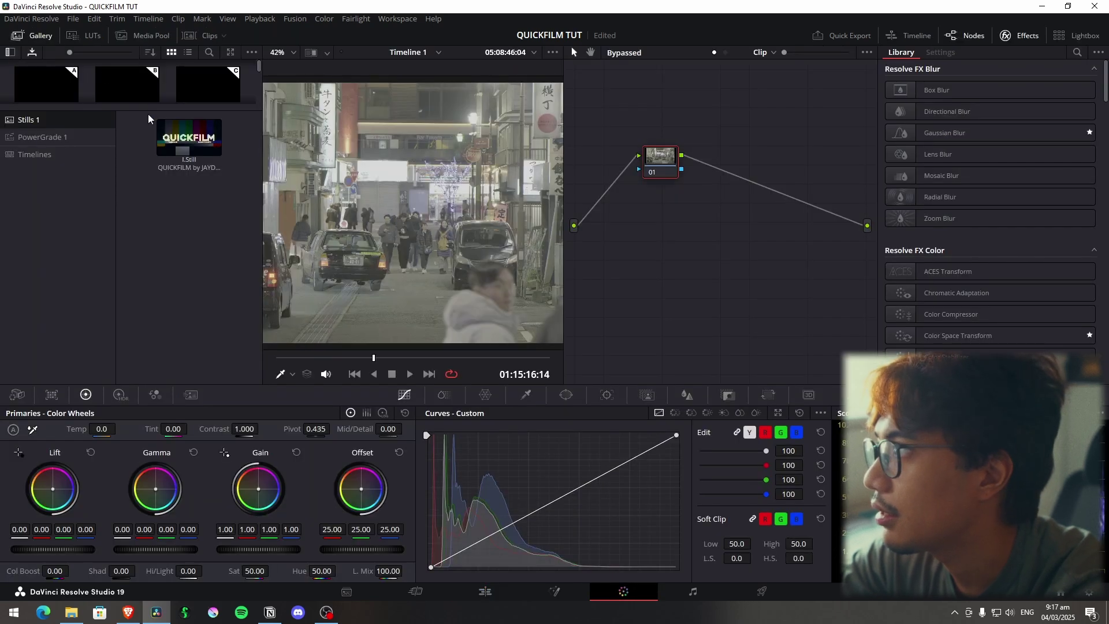
pyautogui.rightClick(173, 136)
pyautogui.click(191, 168)
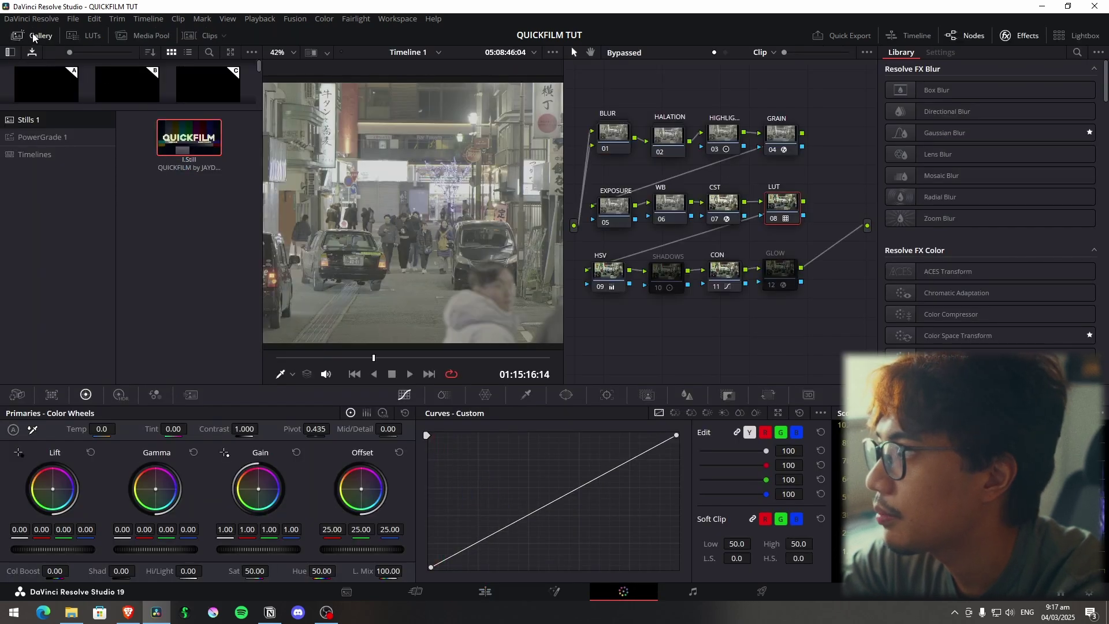
# Close the gallery and select the BLUR node while zooming into the viewer
pyautogui.click(33, 36)
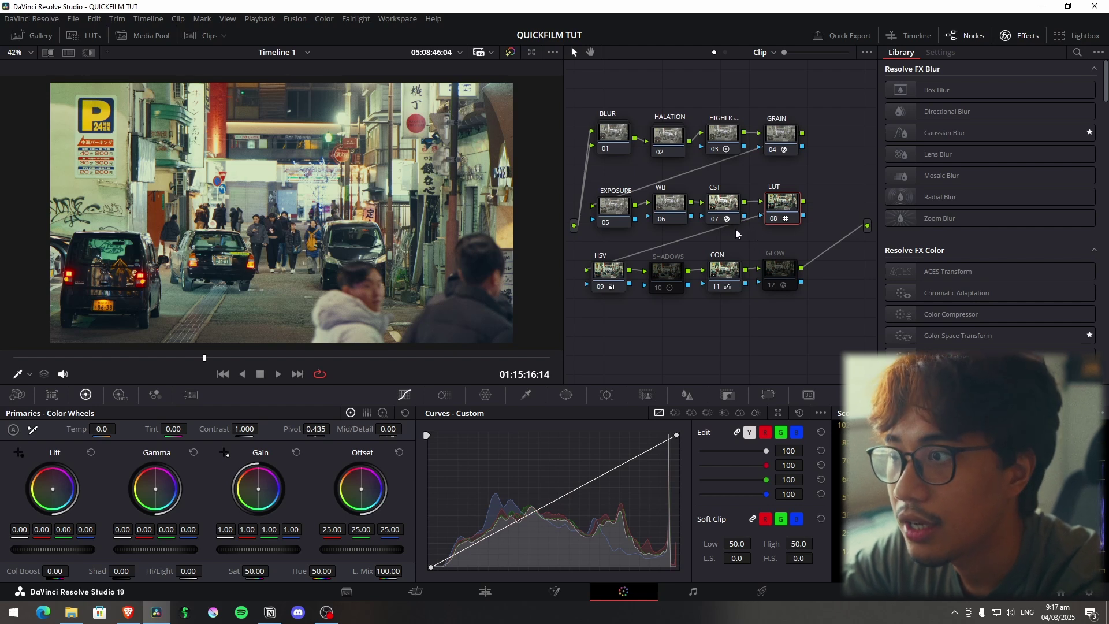
pyautogui.click(613, 145)
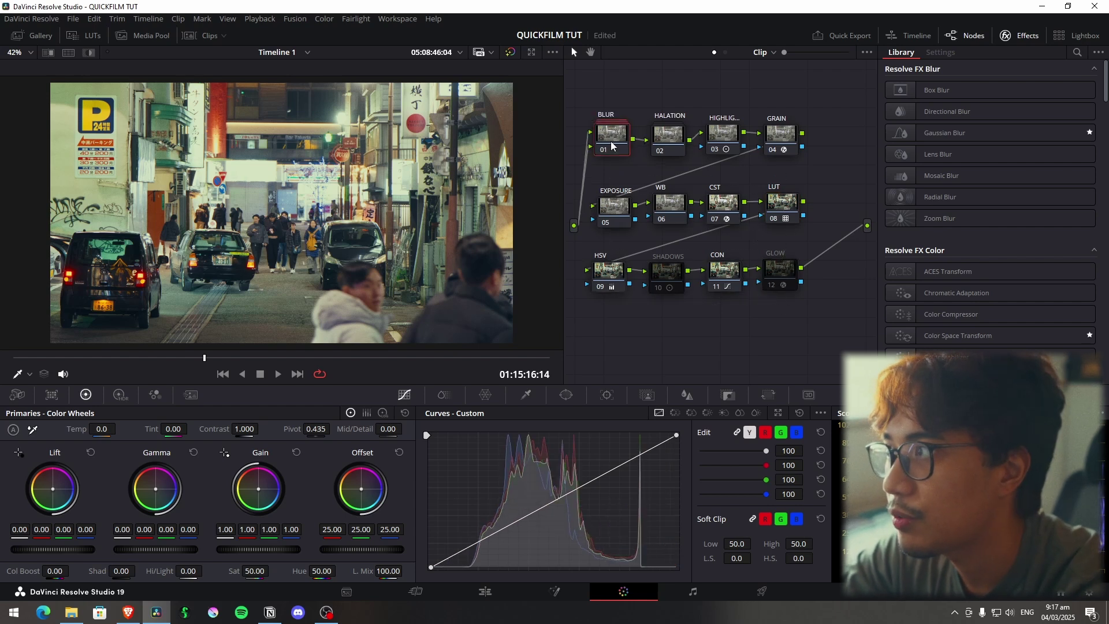
pyautogui.scroll(6, 326, 261)
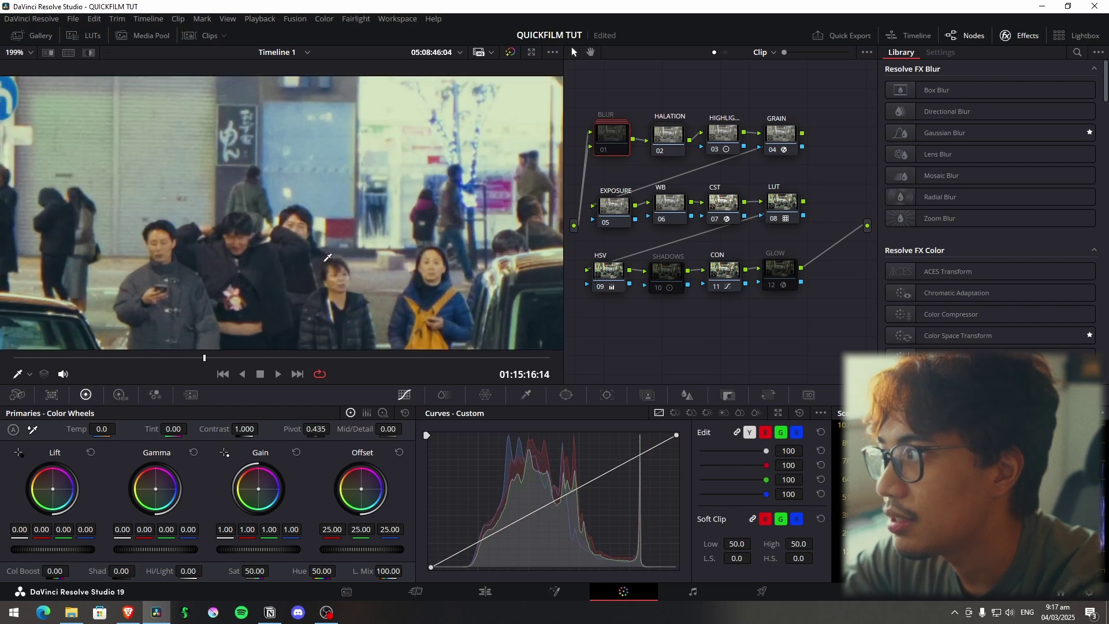
pyautogui.scroll(-6, 328, 258)
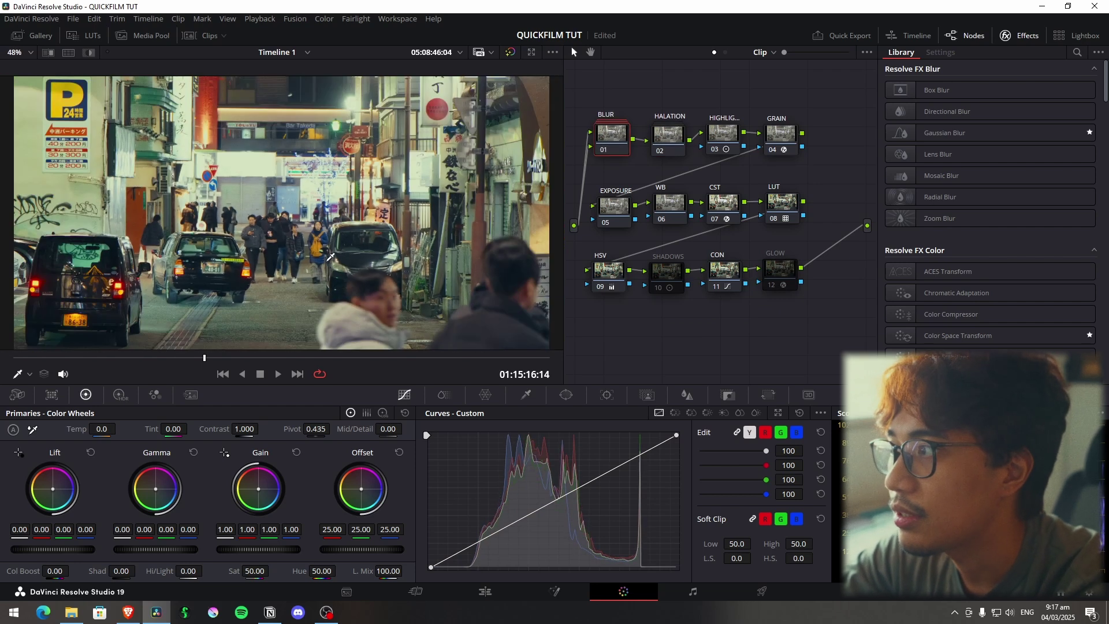
pyautogui.scroll(-1, 332, 255)
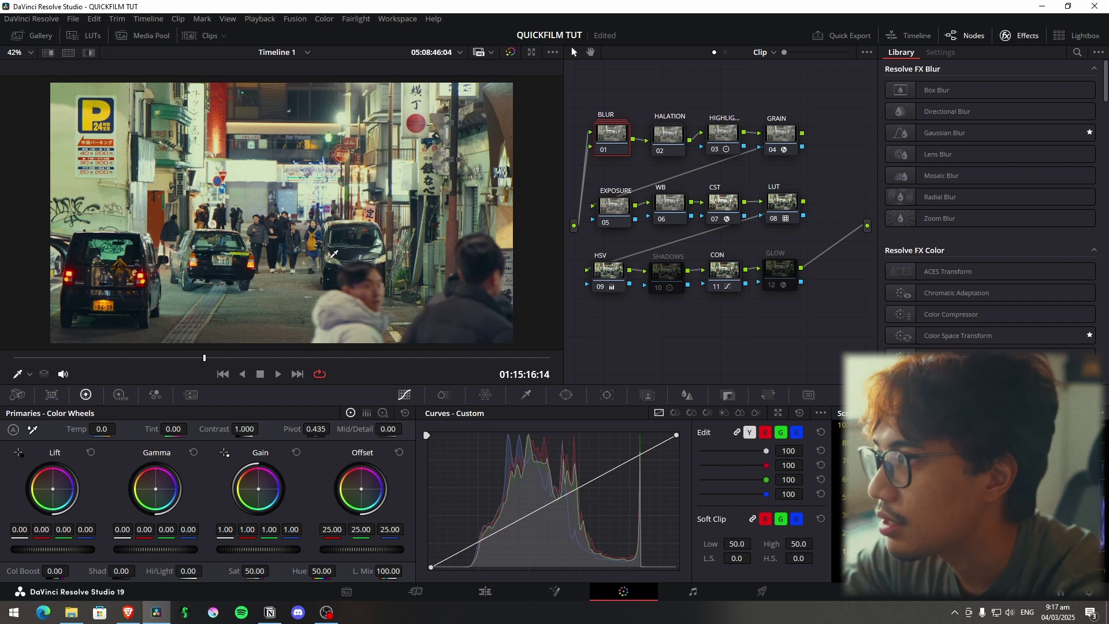
pyautogui.scroll(5, 285, 237)
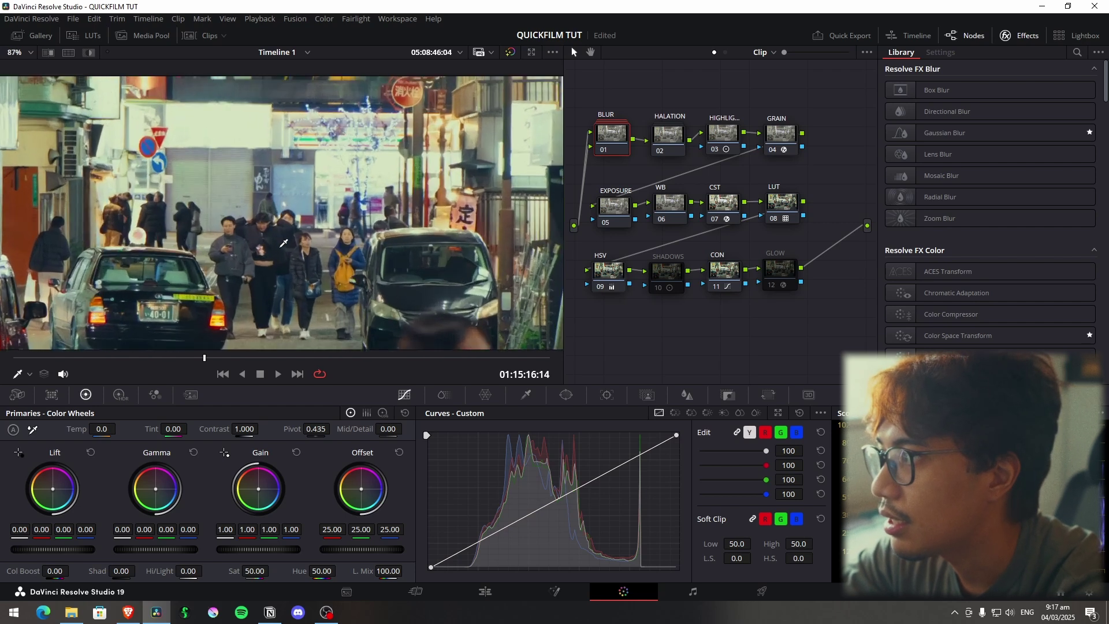
pyautogui.scroll(2, 298, 248)
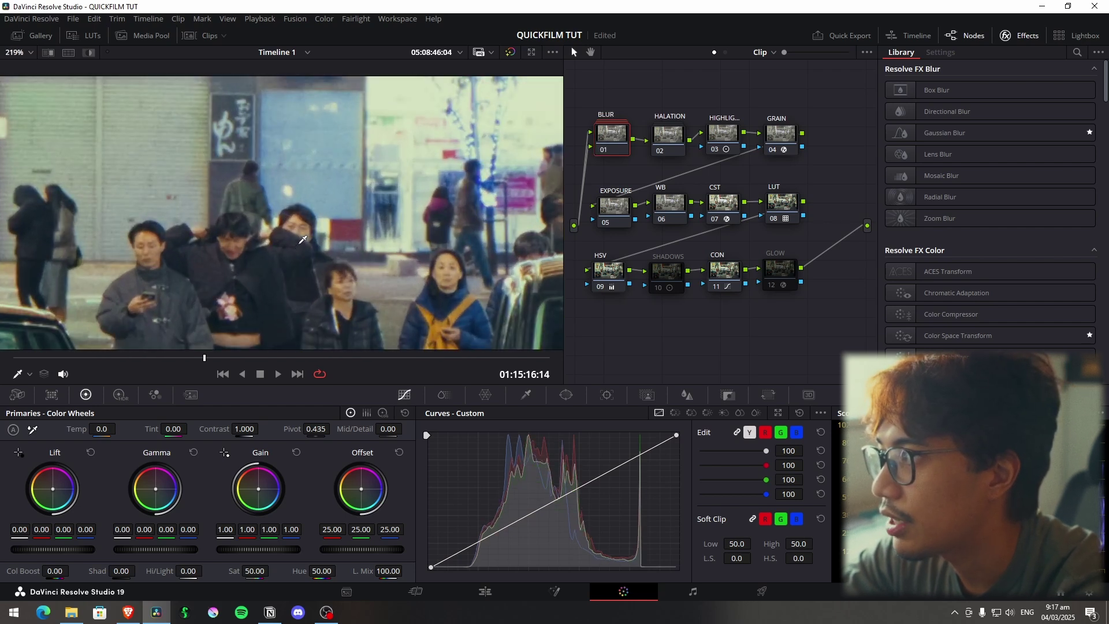
# Zoom around the viewer to inspect the QuickFilm look, then fit the frame with Shift+Z
pyautogui.scroll(-1, 303, 239)
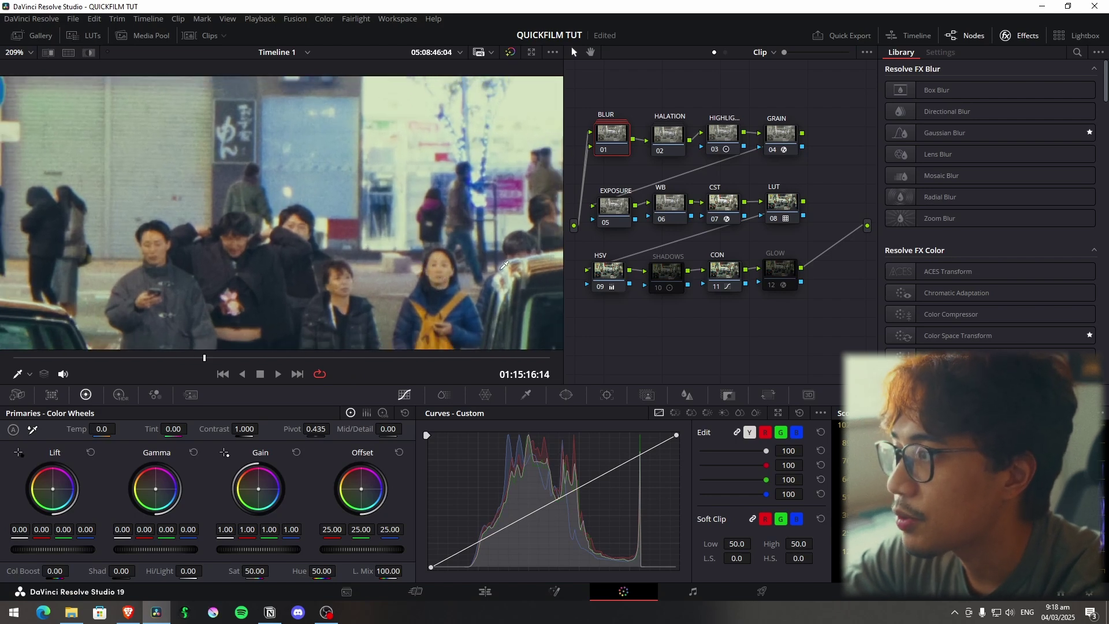
pyautogui.scroll(-1, 502, 265)
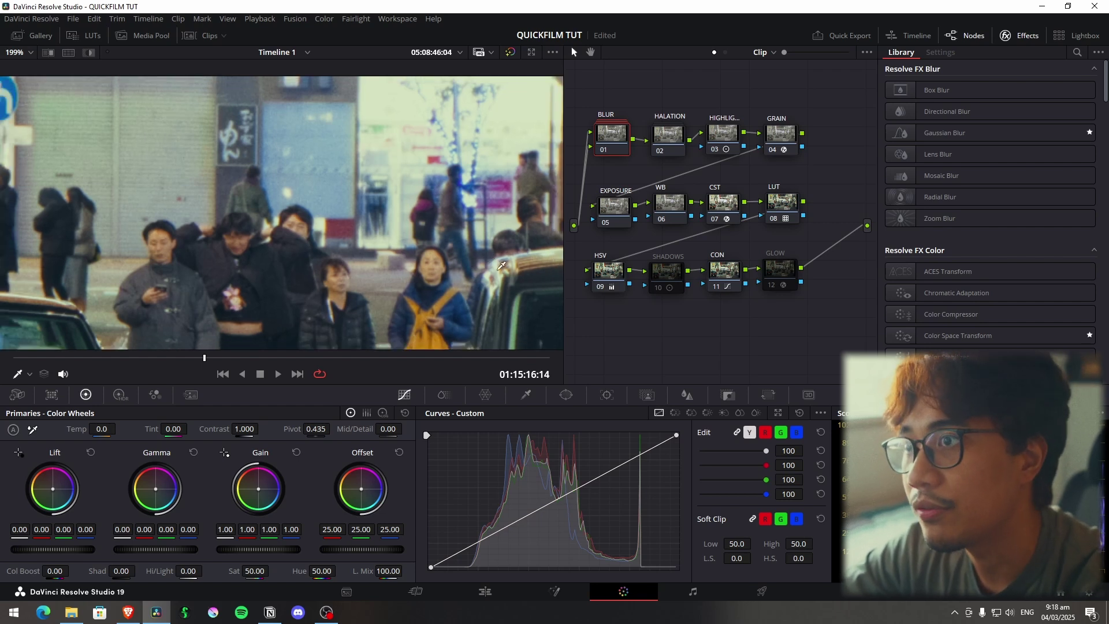
pyautogui.scroll(1, 334, 254)
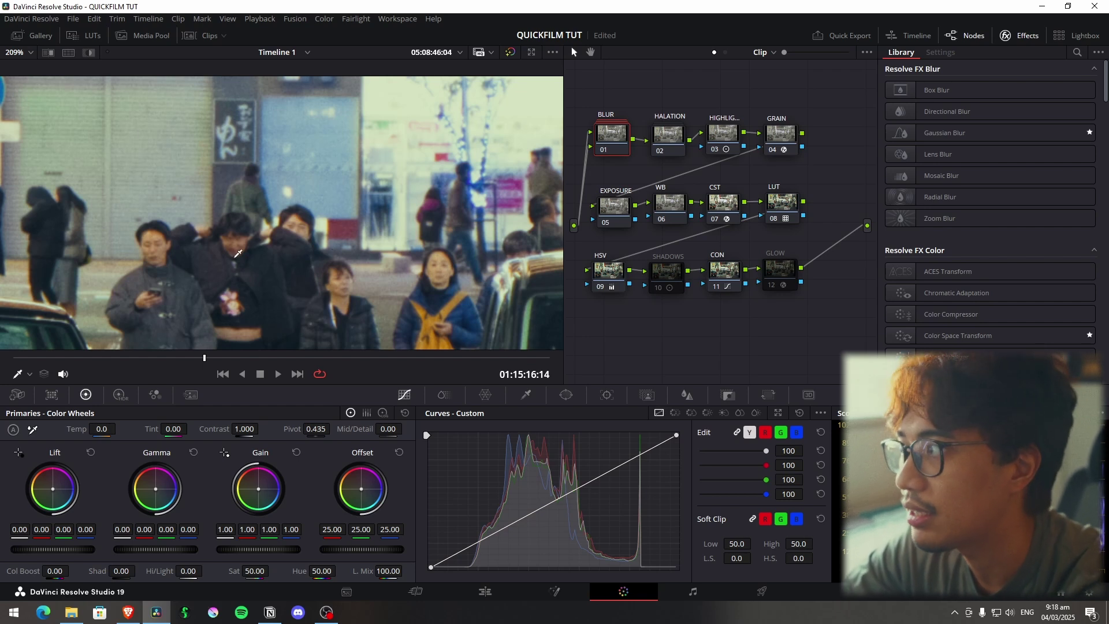
pyautogui.scroll(-3, 300, 237)
pyautogui.scroll(3, 345, 221)
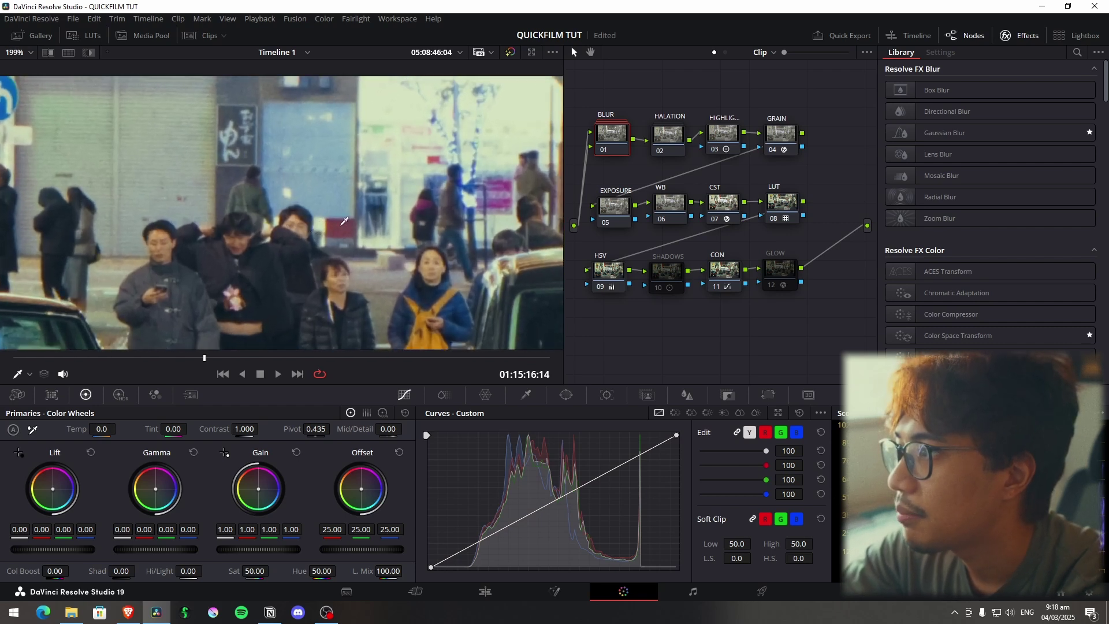
pyautogui.scroll(2, 435, 186)
pyautogui.scroll(2, 346, 249)
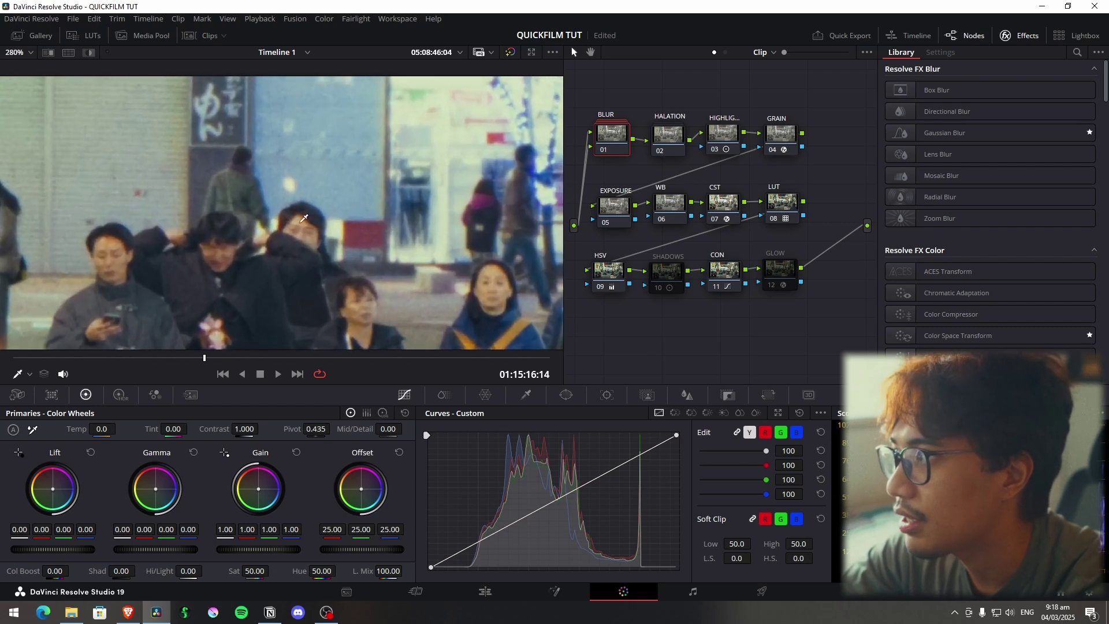
pyautogui.hotkey('shift', 'z')
pyautogui.hotkey('shift', 'z')
pyautogui.hotkey('shift', 'z')
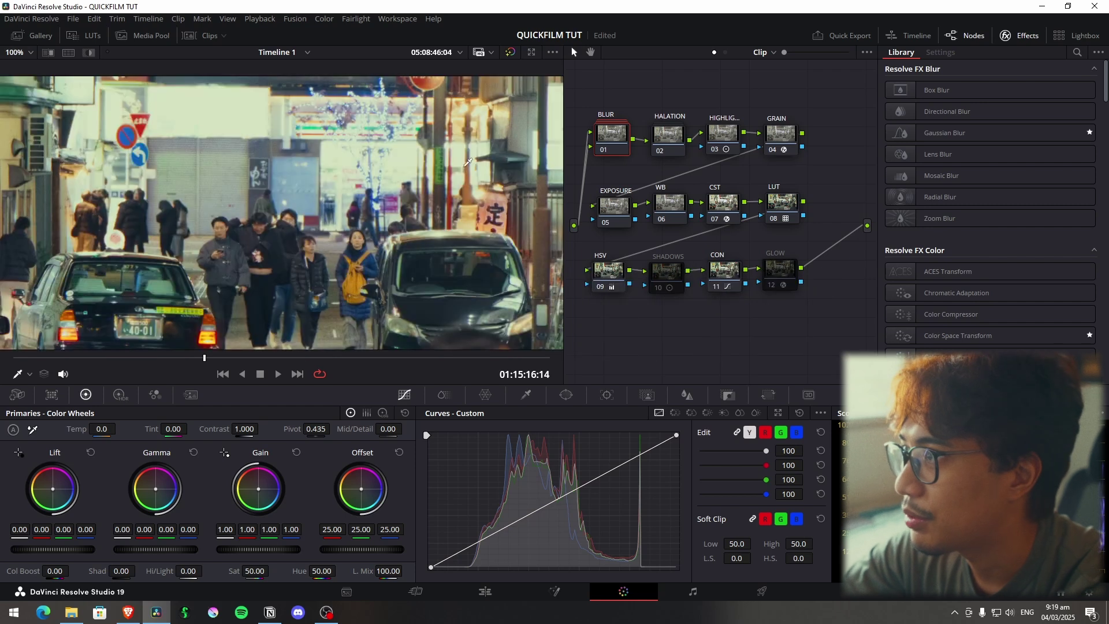
pyautogui.scroll(-2, 468, 163)
# Select the HALATION node, then the HIGHLIGHTS node in the node tree
pyautogui.click(669, 136)
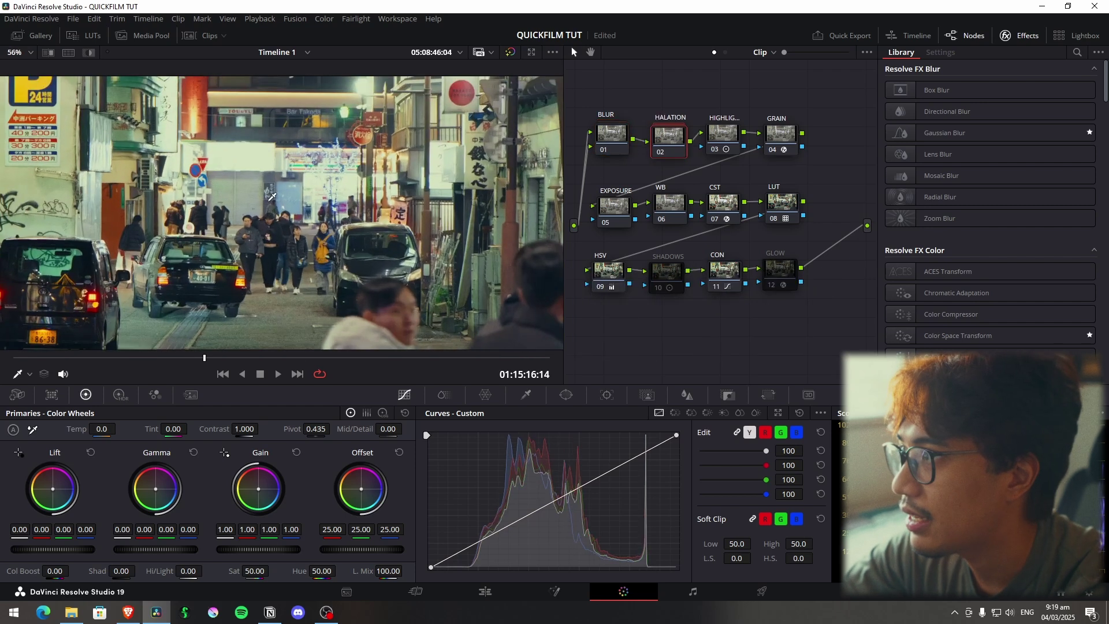
pyautogui.scroll(8, 272, 196)
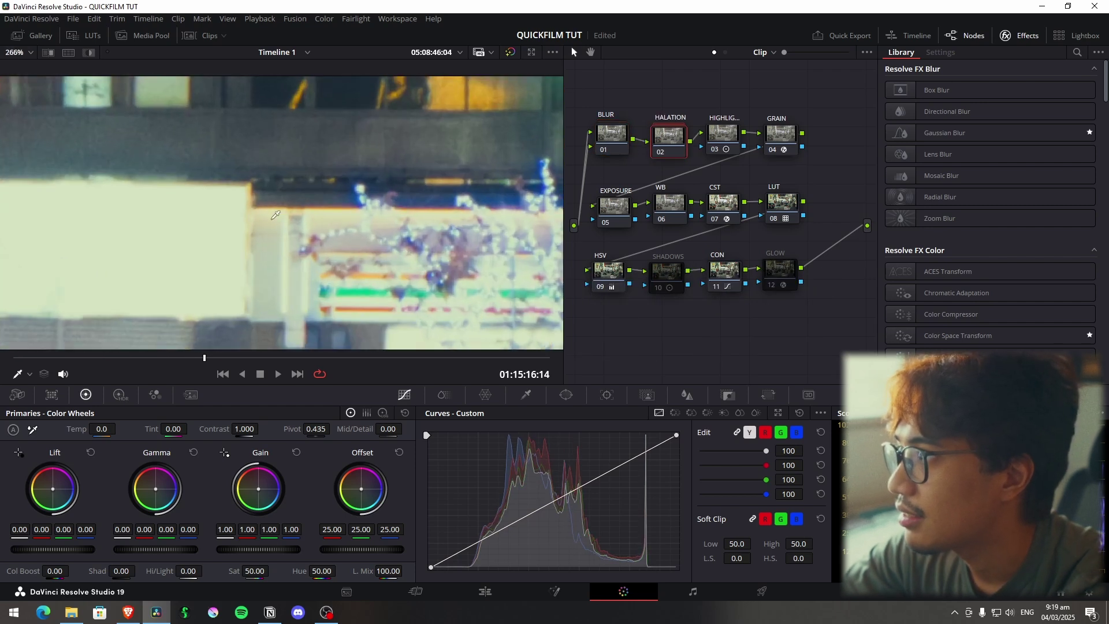
pyautogui.scroll(-3, 312, 203)
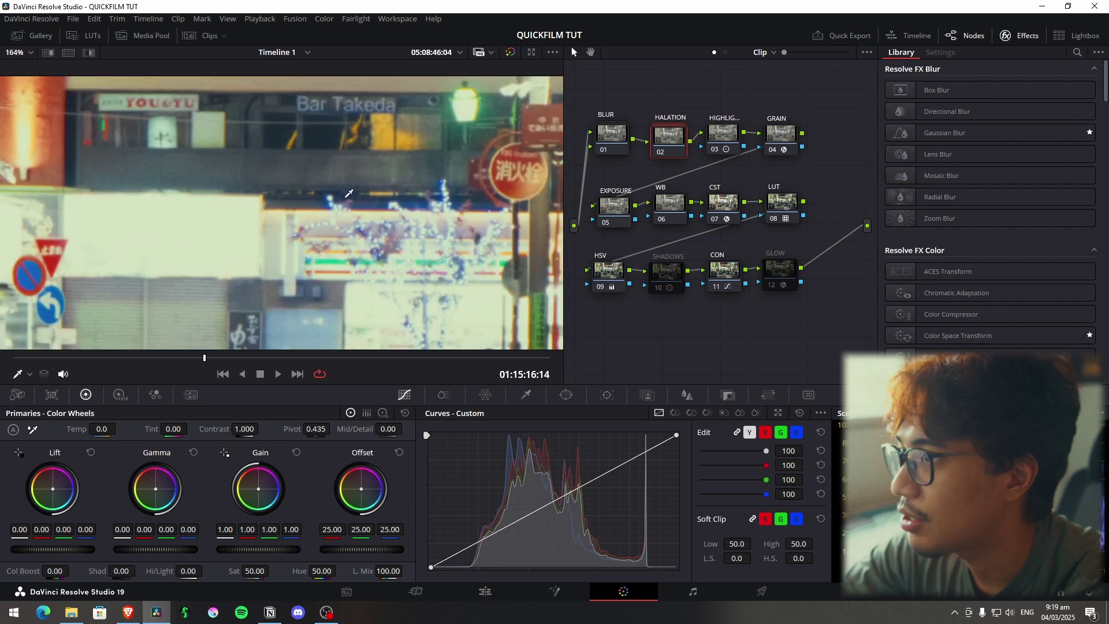
pyautogui.scroll(-5, 349, 193)
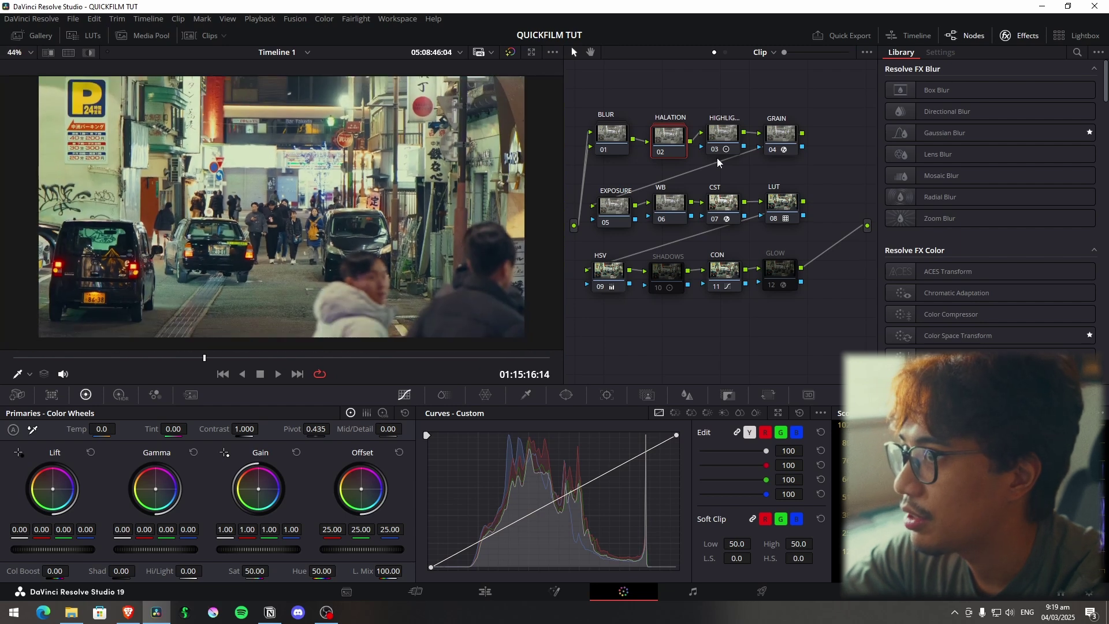
pyautogui.click(727, 130)
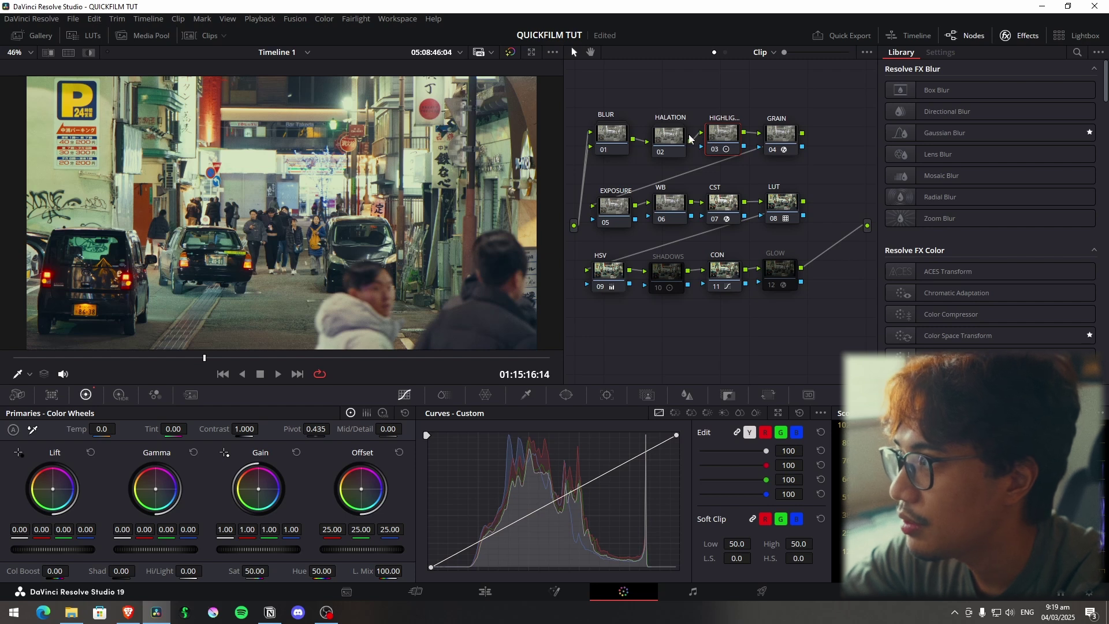
# Open the HALATION compound node to view its STRONG inner node, then return to the main tree
pyautogui.click(670, 139)
pyautogui.doubleClick(665, 141)
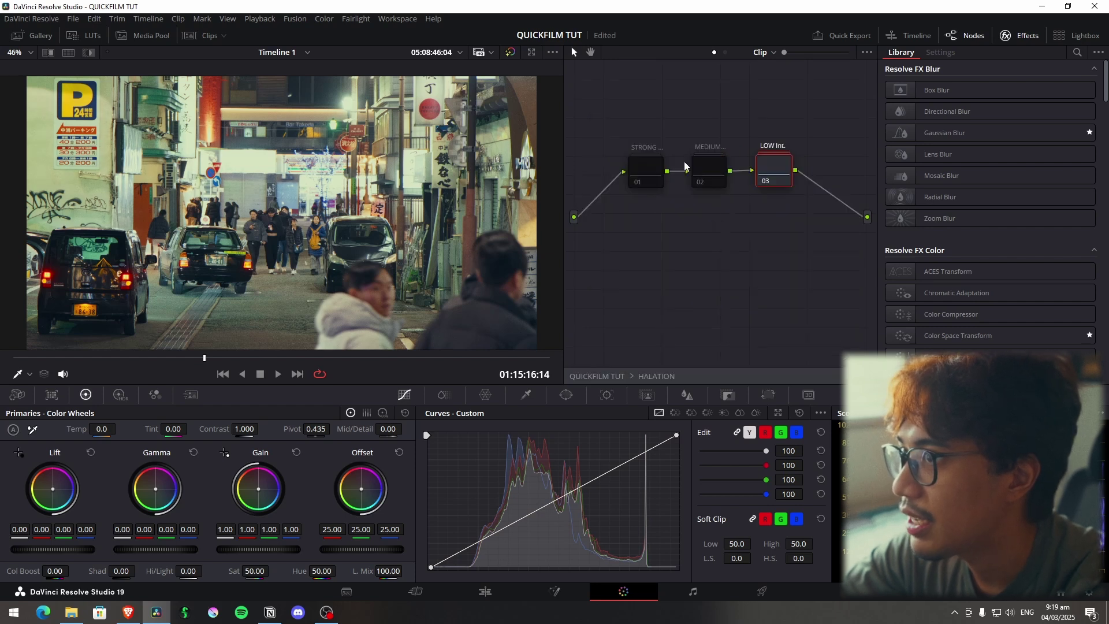
pyautogui.click(652, 169)
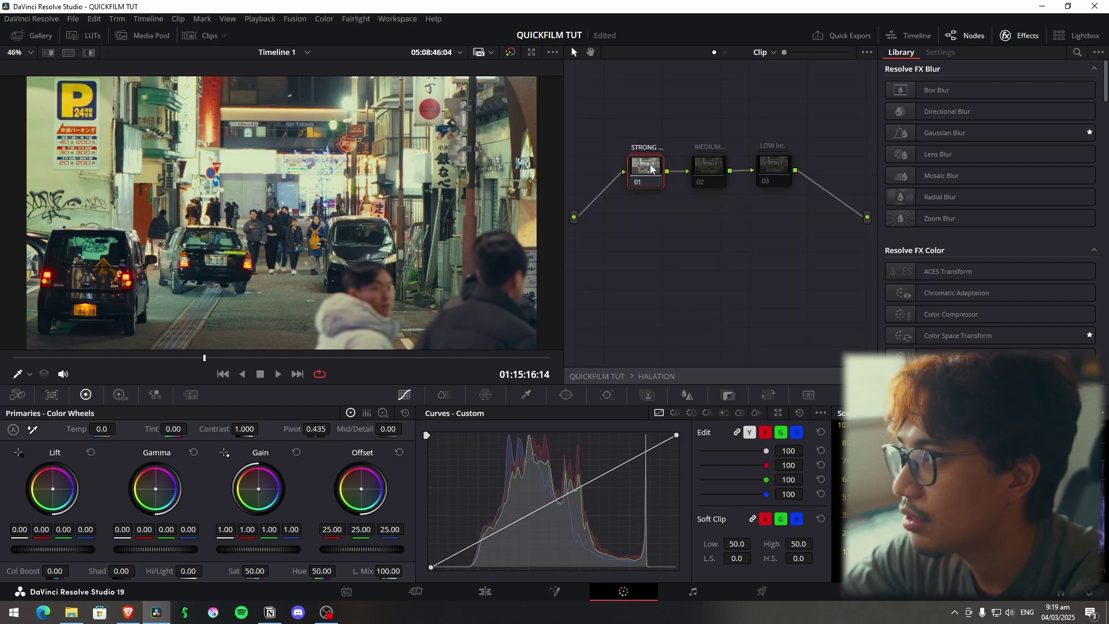
pyautogui.rightClick(601, 214)
pyautogui.click(610, 219)
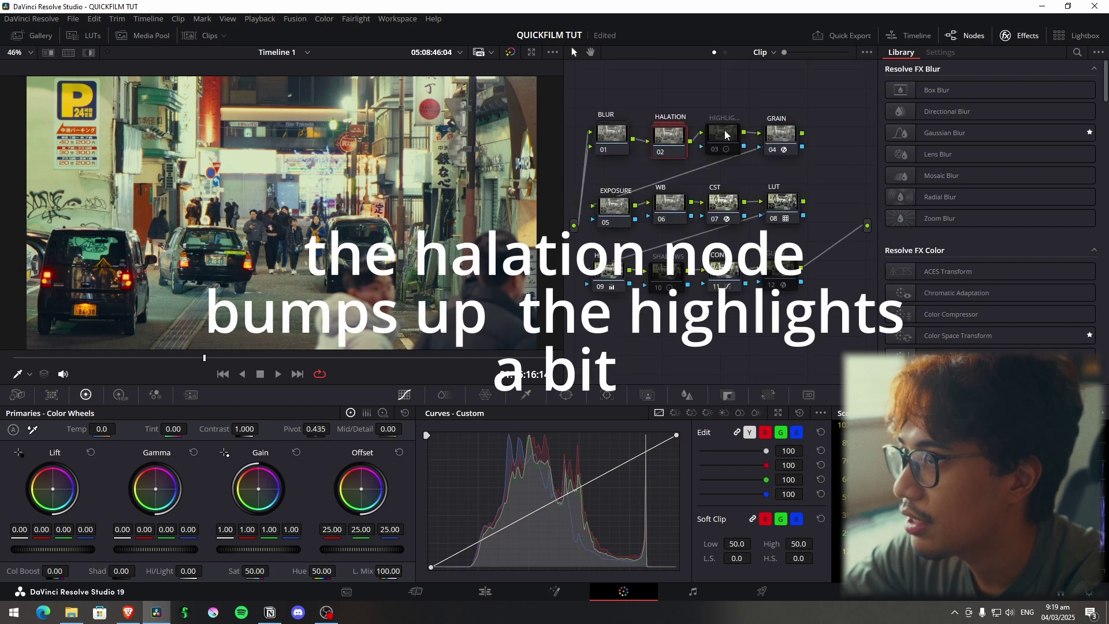
# Nudge the HALATION and HIGHLIGHTS nodes slightly and select node 03, HIGHLIGHTS
pyautogui.click(725, 135)
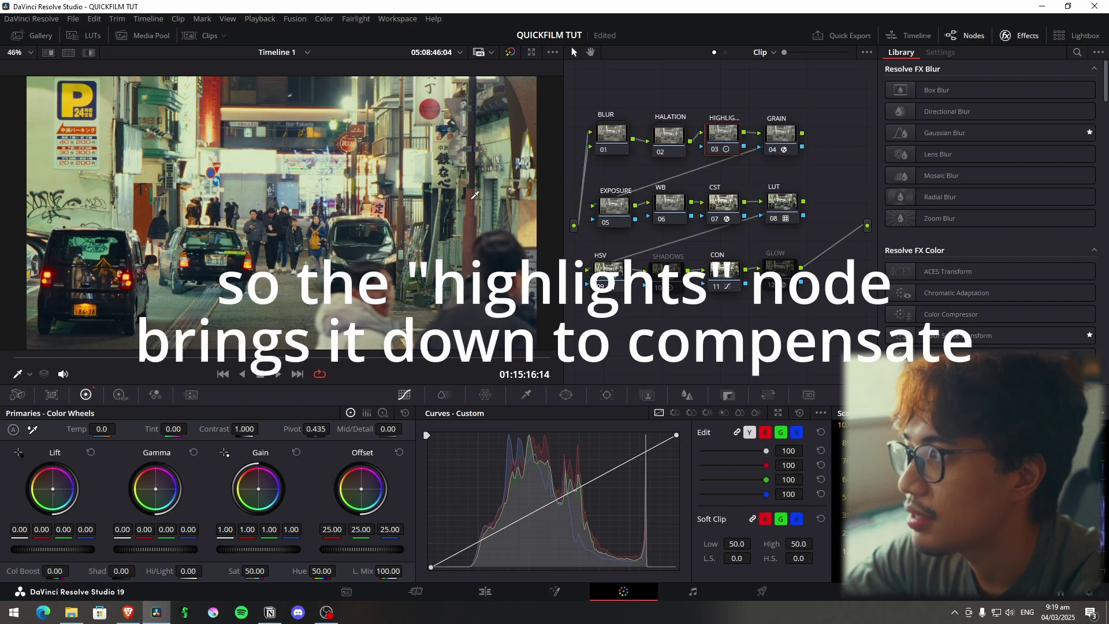
pyautogui.click(669, 144)
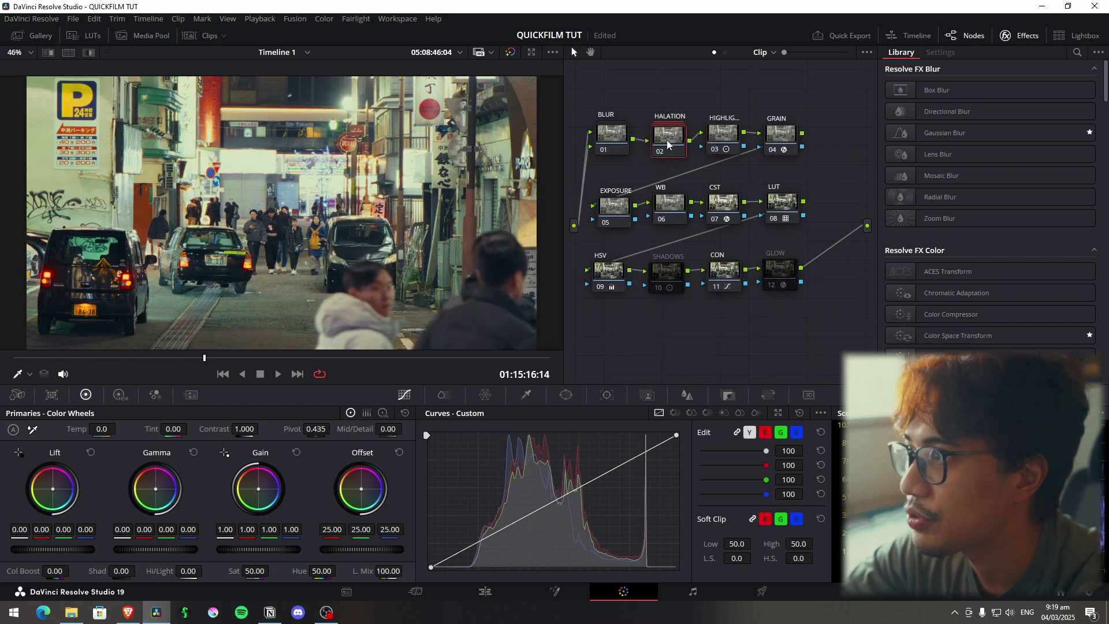
pyautogui.moveTo(669, 145); pyautogui.dragTo(720, 136)
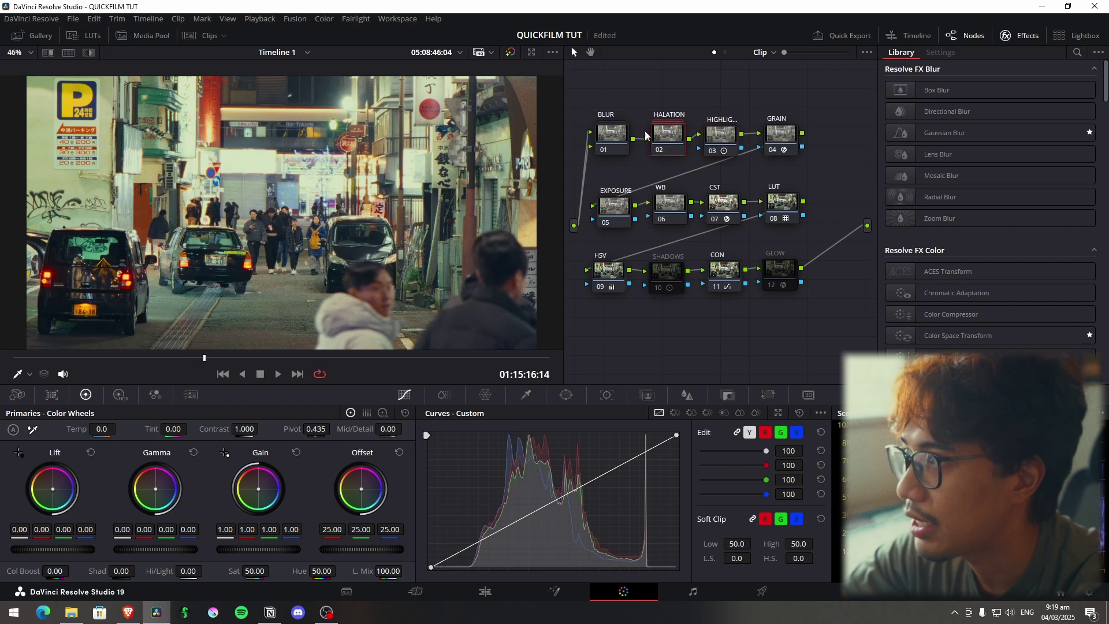
pyautogui.click(720, 137)
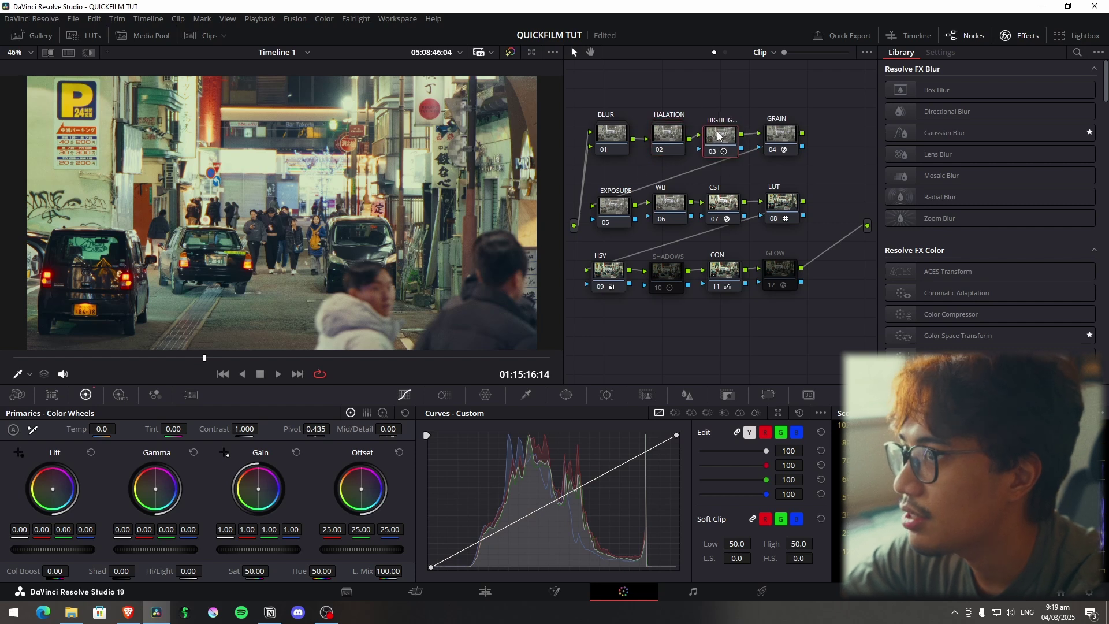
# Switch to Log wheels and toggle HALATION and HIGHLIGHTS off and on with Ctrl+D to compare
pyautogui.click(382, 414)
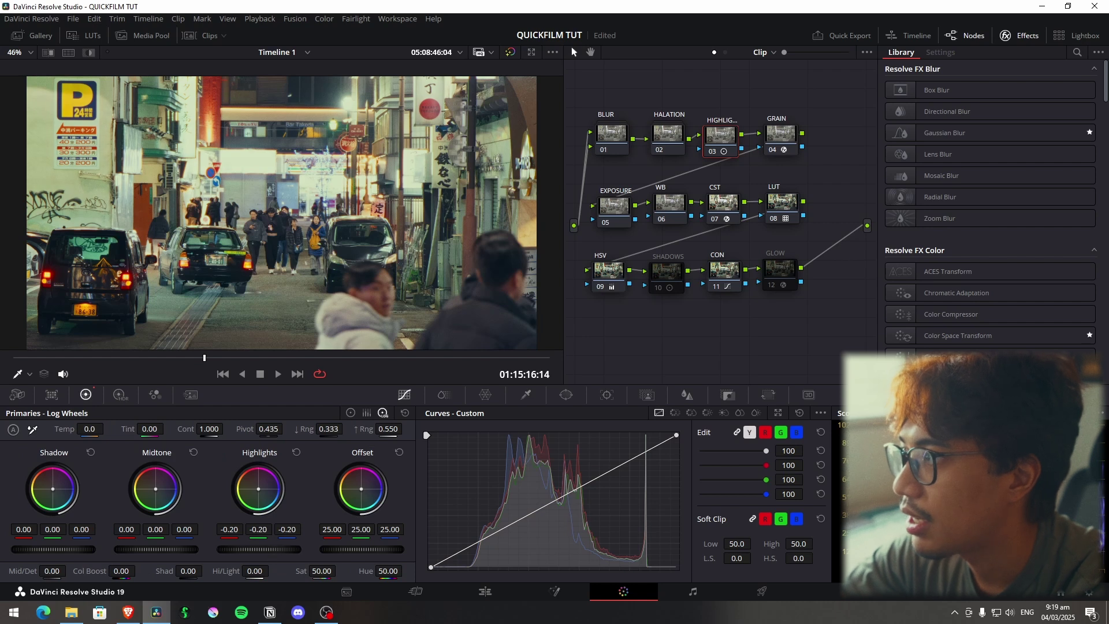
pyautogui.keyDown('ctrl'); pyautogui.click(669, 136); pyautogui.keyUp('ctrl')
pyautogui.hotkey('ctrl', 'd')
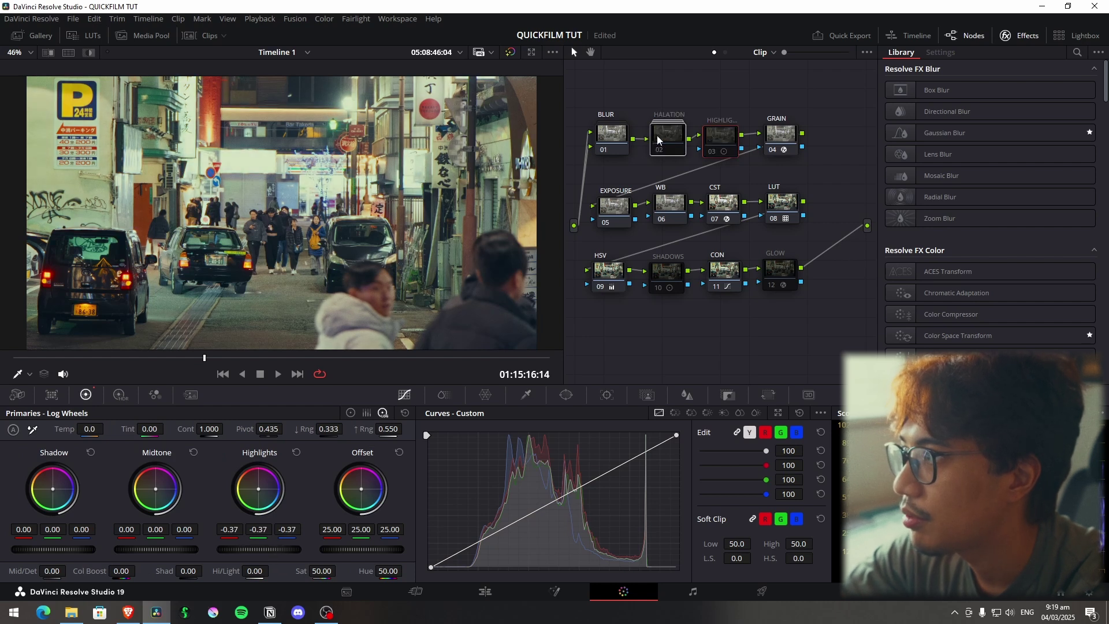
pyautogui.hotkey('ctrl', 'd')
pyautogui.hotkey('ctrl', 'd')
pyautogui.hotkey('ctrl', 'd')
pyautogui.hotkey('ctrl', 'd')
pyautogui.hotkey('ctrl', 'd')
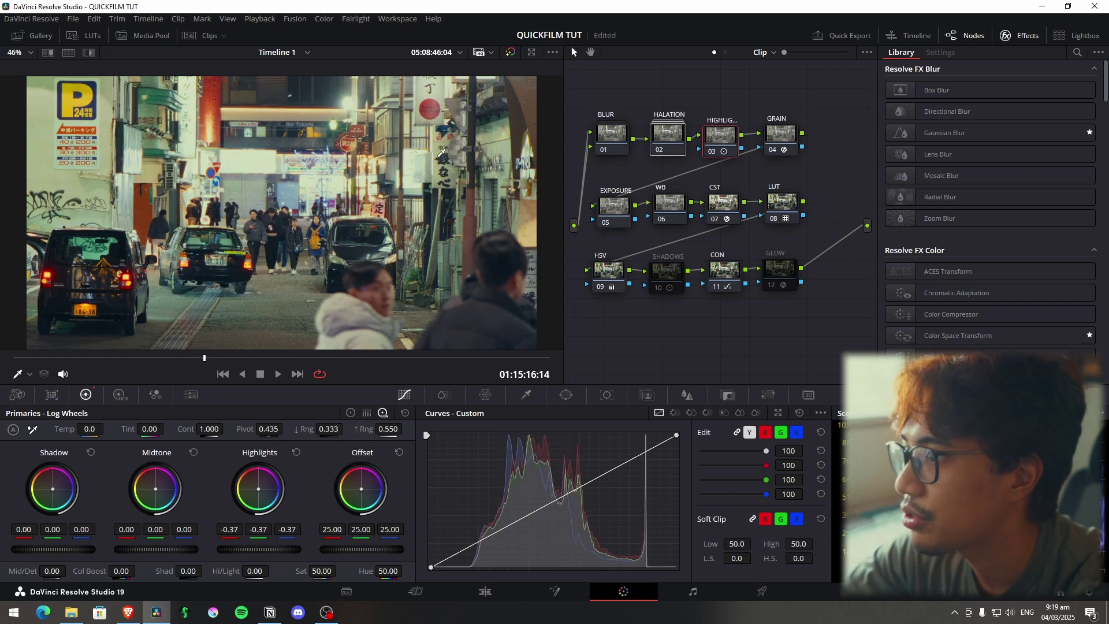
pyautogui.hotkey('ctrl', 'd')
pyautogui.hotkey('ctrl', 'd')
pyautogui.hotkey('ctrl', 'd')
pyautogui.hotkey('ctrl', 'd')
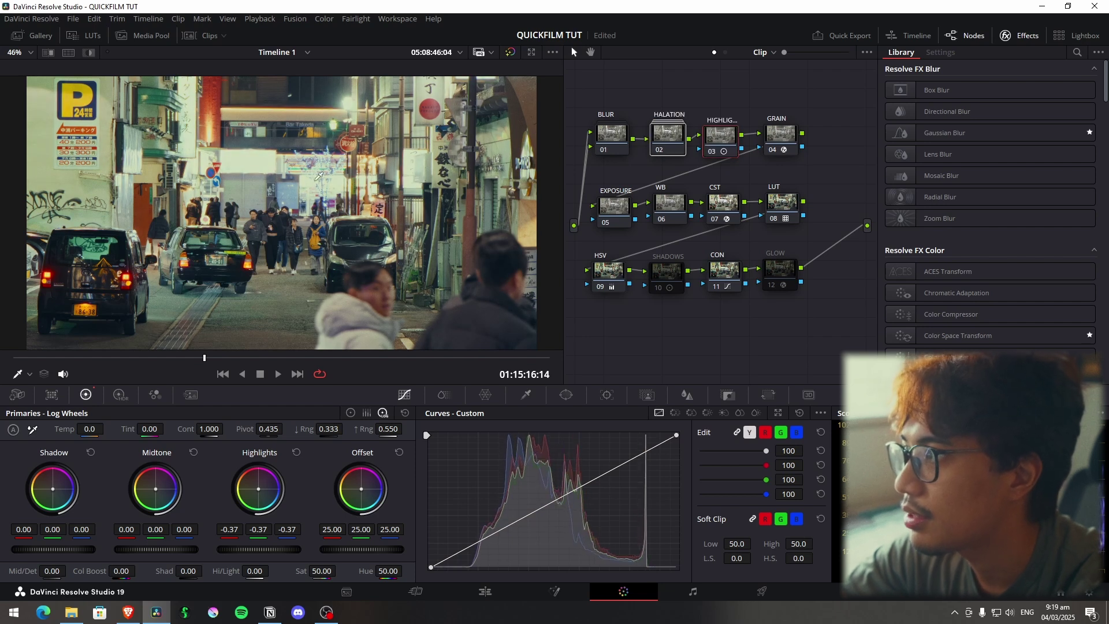
pyautogui.scroll(3, 318, 176)
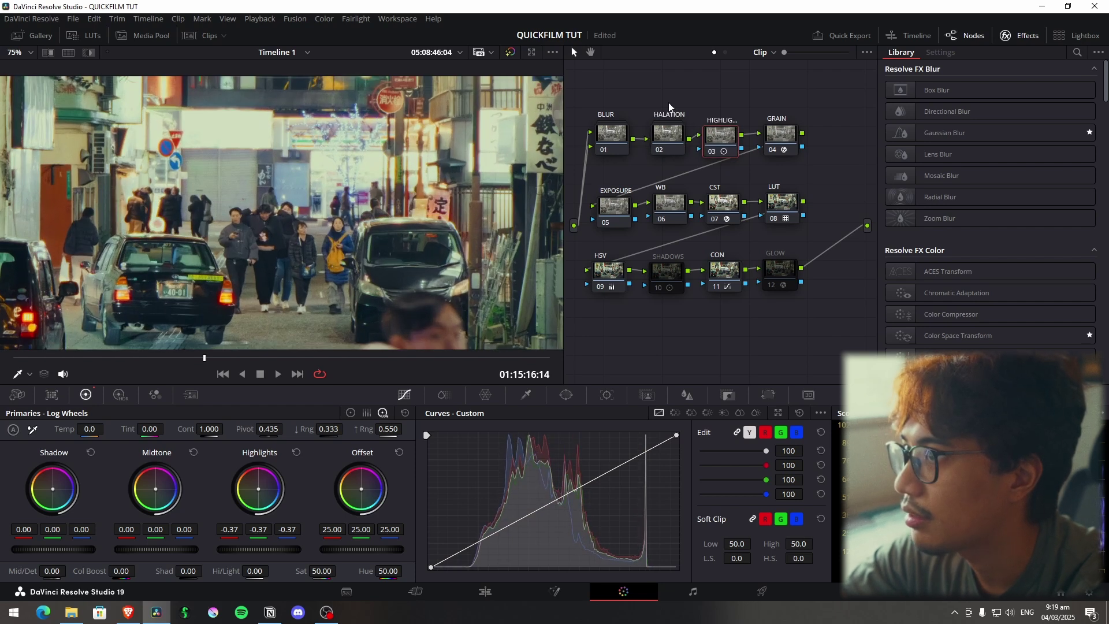
# Show the HALATION compound node's inner nodes, then return to the full node graph
pyautogui.rightClick(669, 136)
pyautogui.click(700, 148)
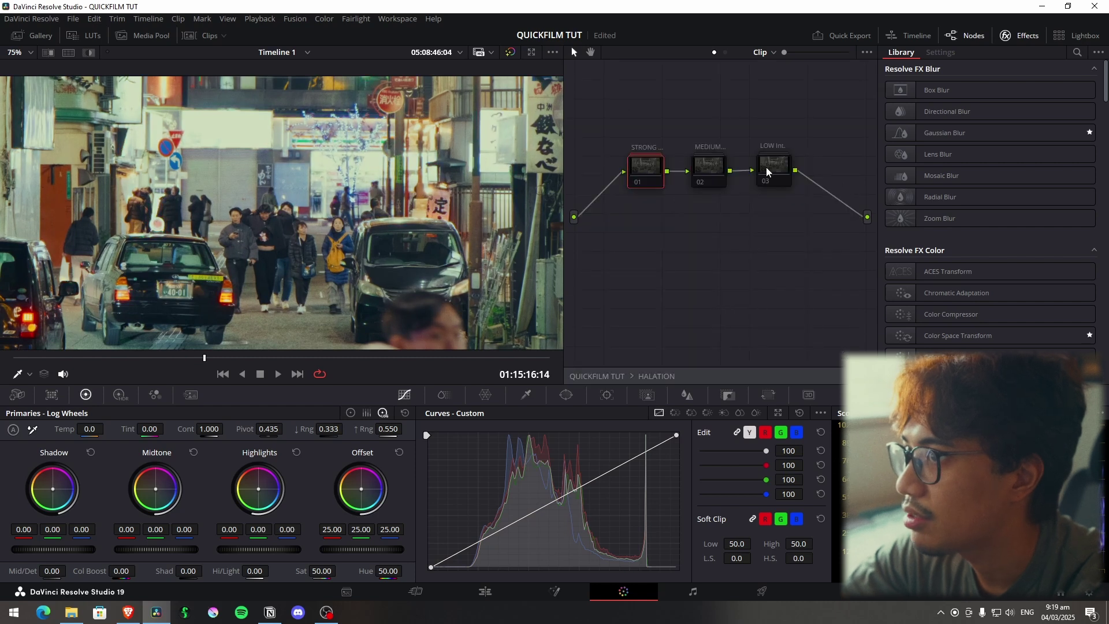
pyautogui.rightClick(658, 211)
pyautogui.click(674, 221)
pyautogui.scroll(-2, 382, 176)
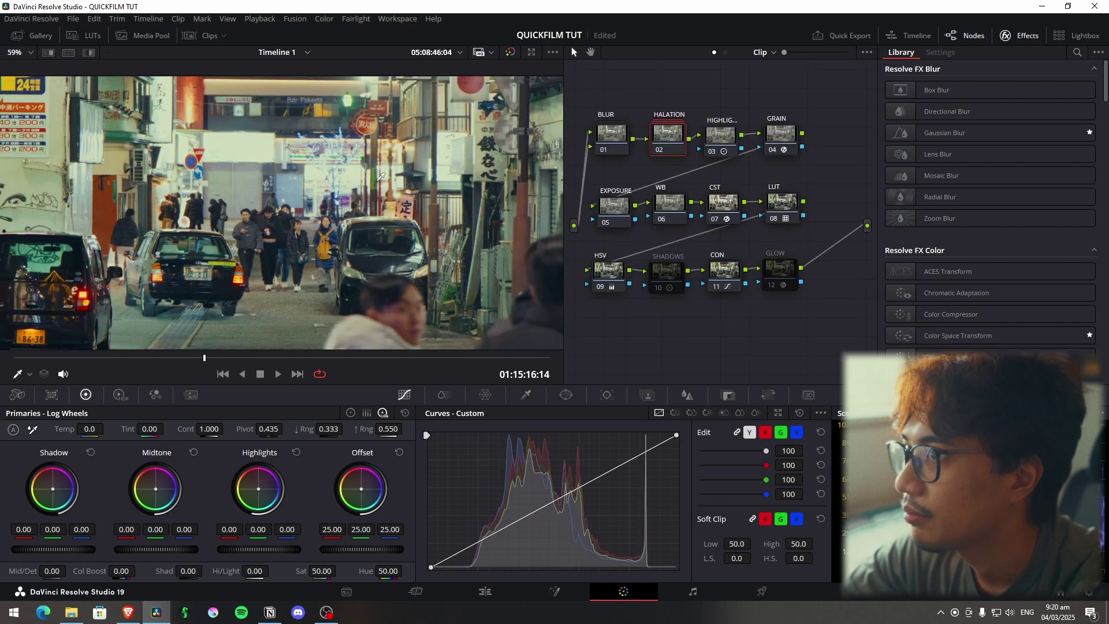
pyautogui.scroll(-2, 381, 176)
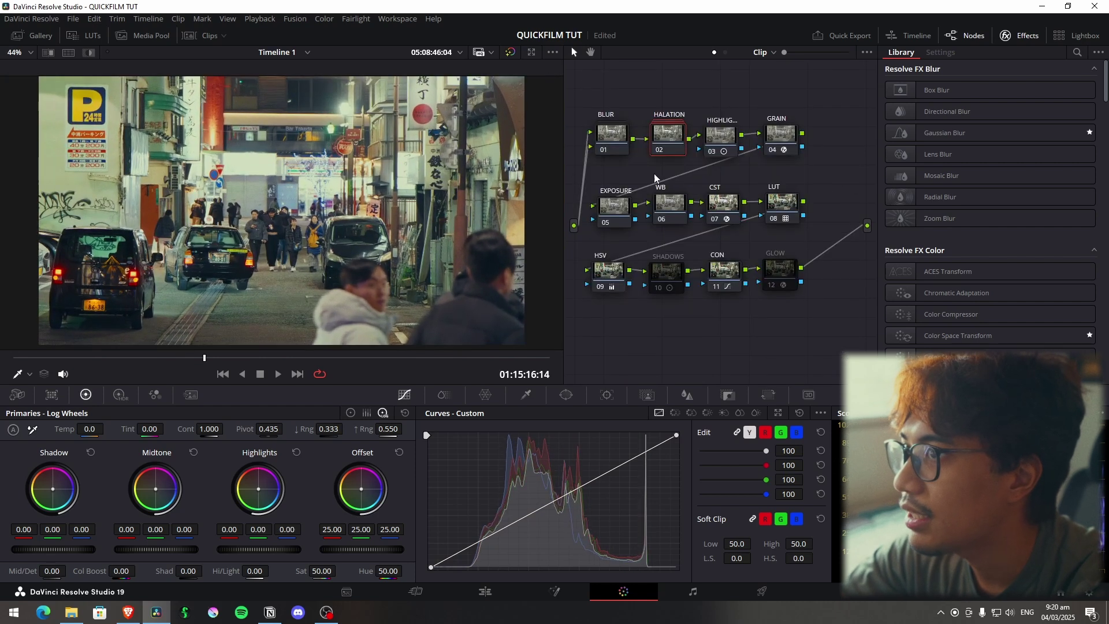
# Select the GRAIN node to show its 35mm 400T Overlay grain at 0.500, nudging it into place
pyautogui.click(781, 134)
pyautogui.scroll(5, 328, 187)
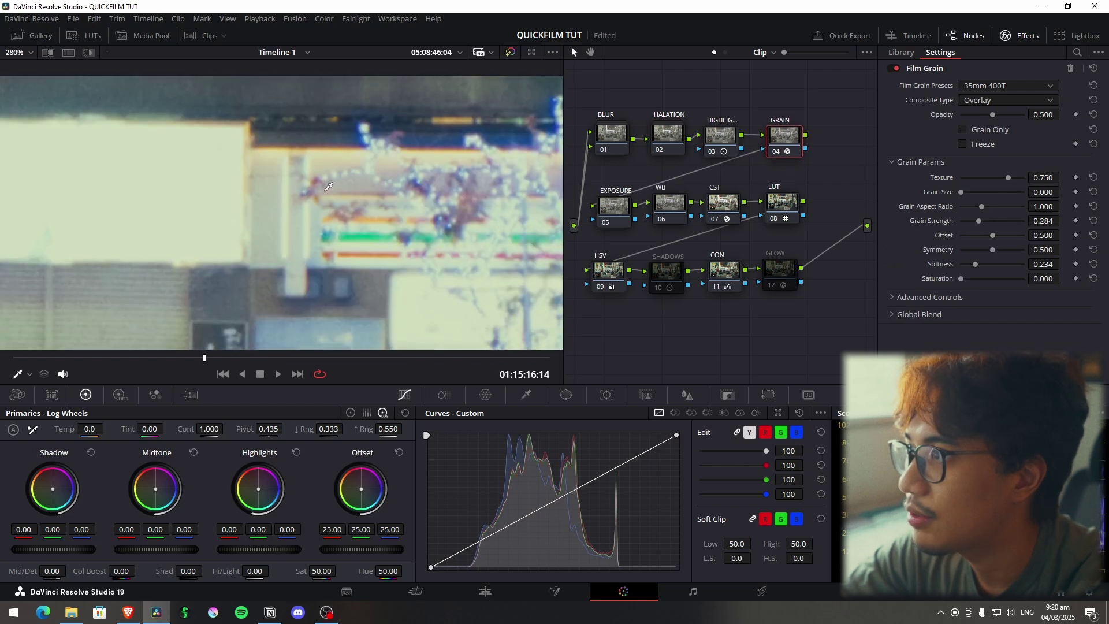
pyautogui.scroll(1, 329, 187)
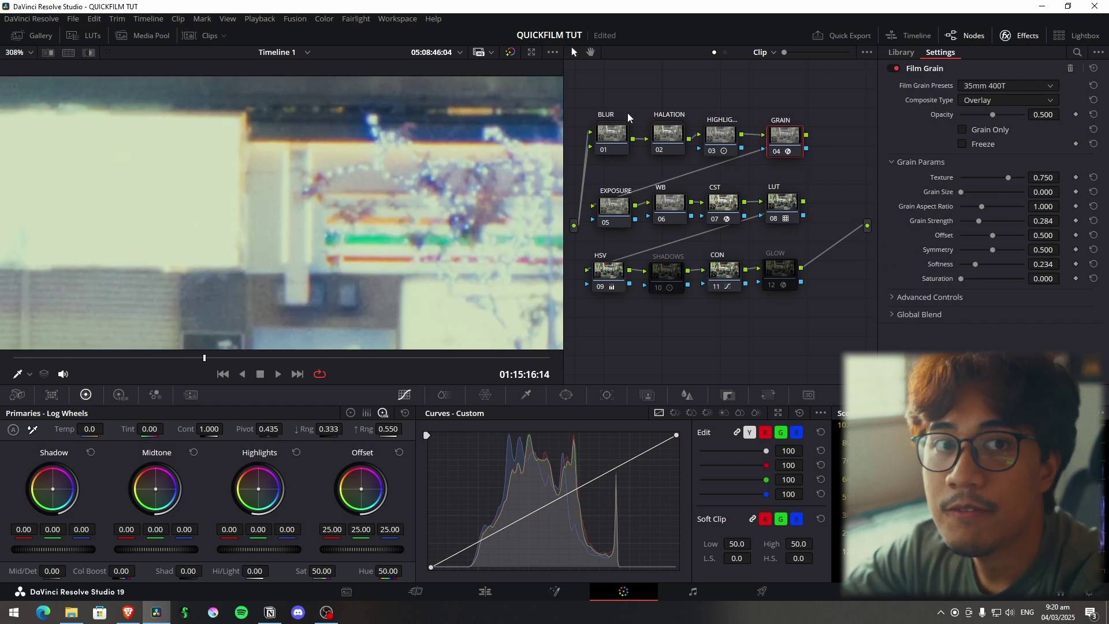
pyautogui.moveTo(610, 102); pyautogui.dragTo(726, 132)
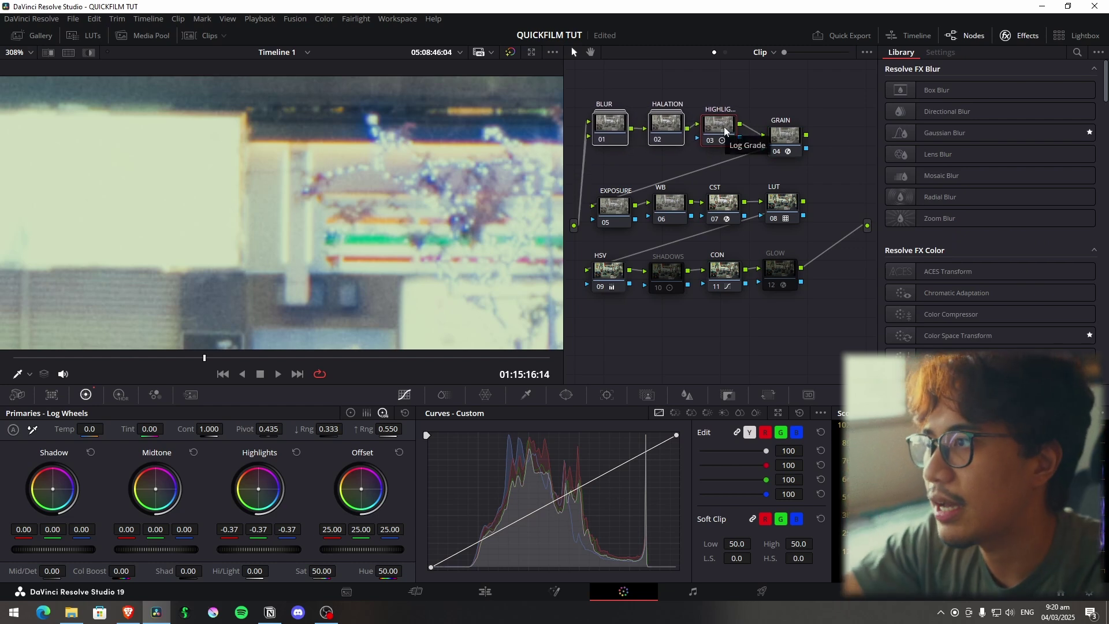
pyautogui.moveTo(786, 137); pyautogui.dragTo(781, 127)
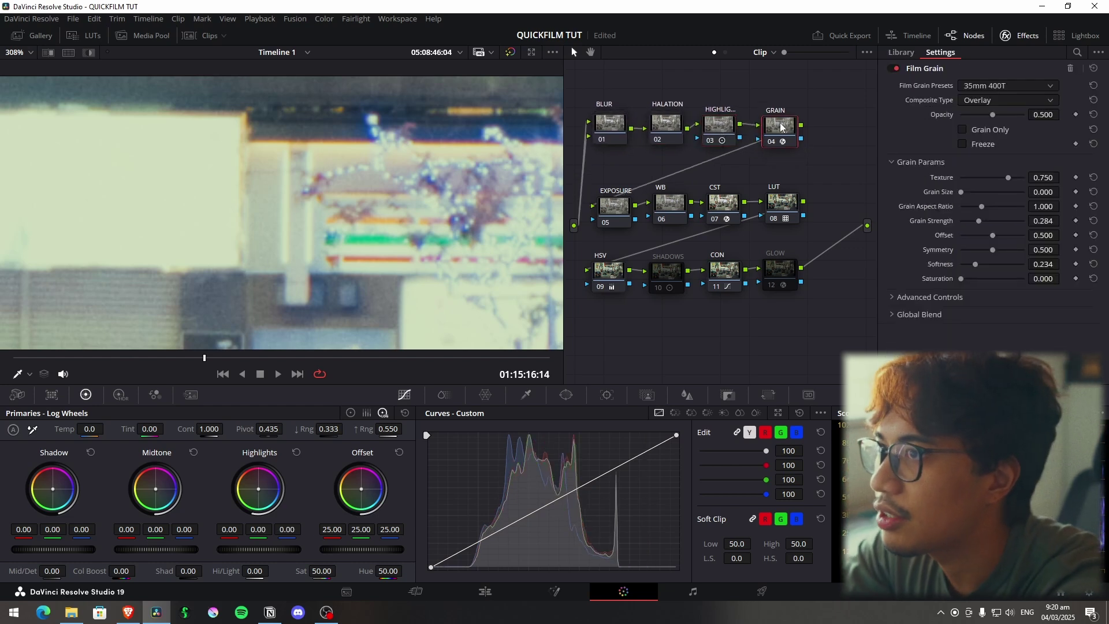
# Zoom the viewer in to inspect the film grain up close, then zoom back out
pyautogui.scroll(2, 398, 119)
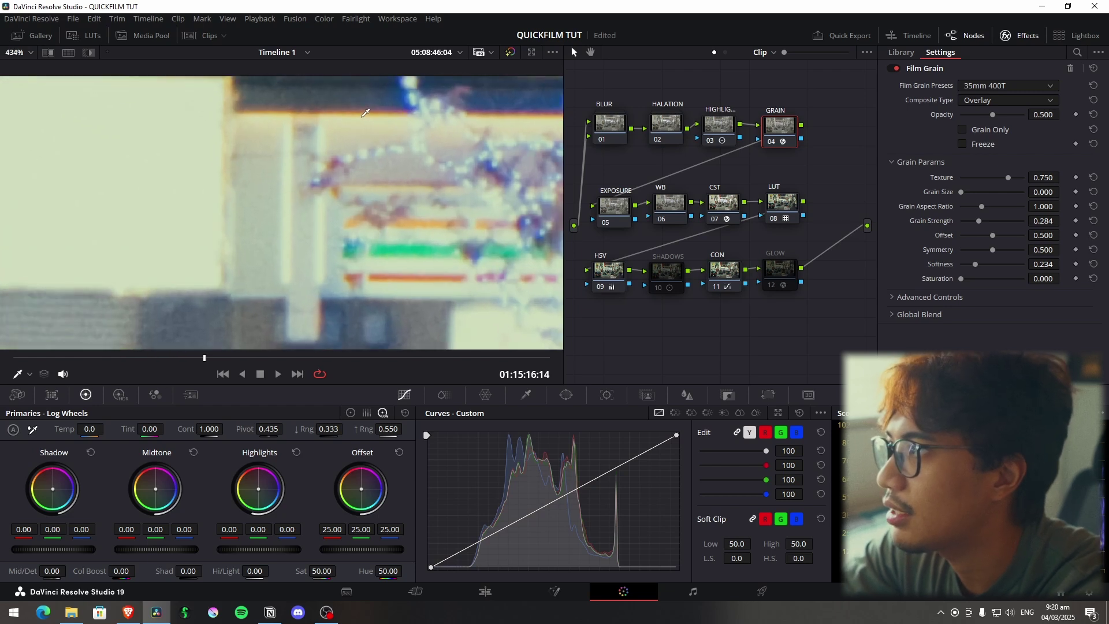
pyautogui.scroll(-3, 379, 179)
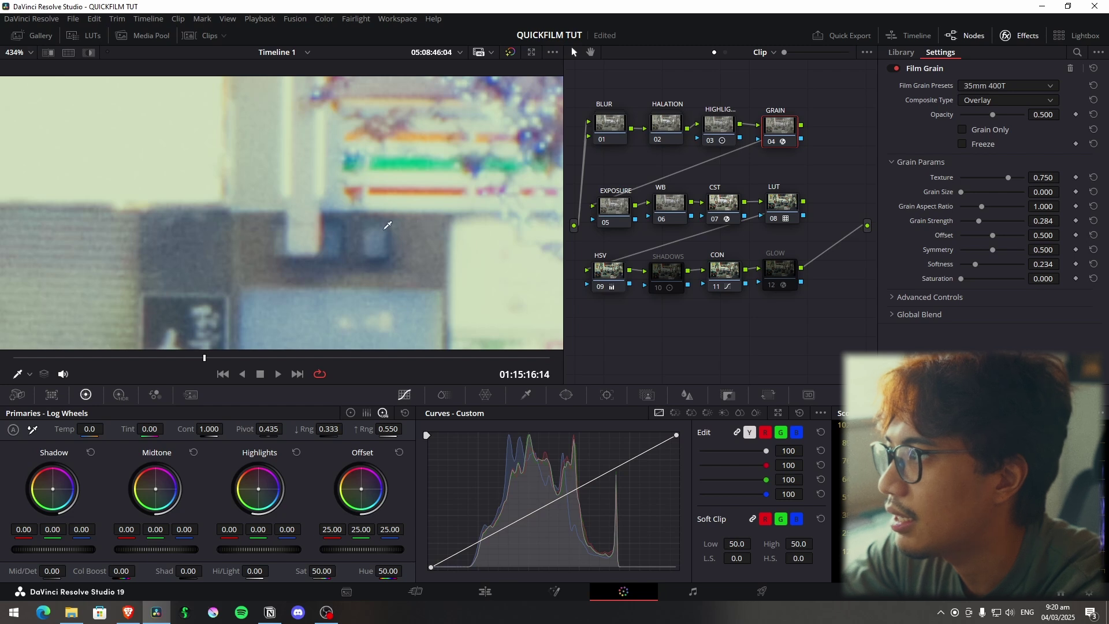
pyautogui.scroll(-8, 348, 208)
pyautogui.scroll(-1, 381, 186)
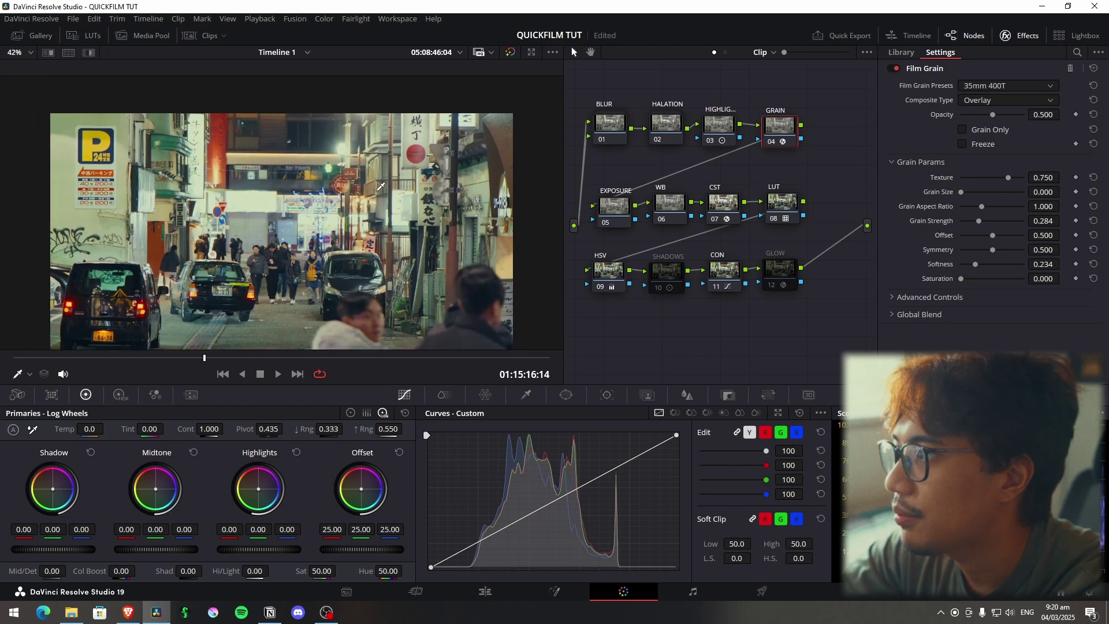
pyautogui.scroll(1, 265, 209)
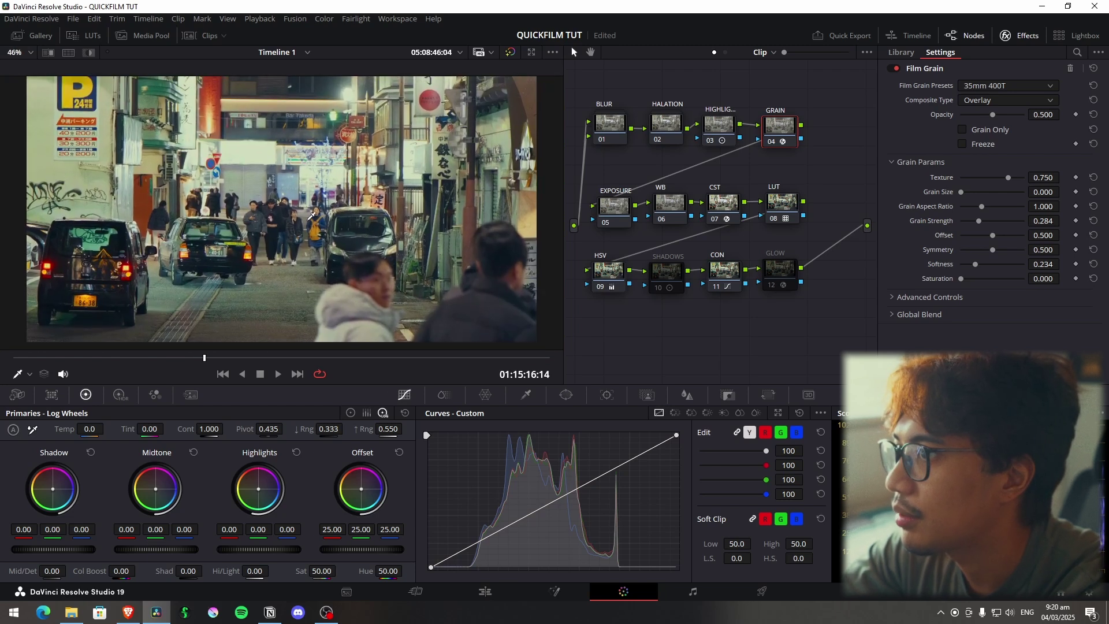
# Review the CST node's Rec.2020 Fujifilm F-Log2 to Rec.709 Gamma 2.4 conversion settings
pyautogui.click(721, 206)
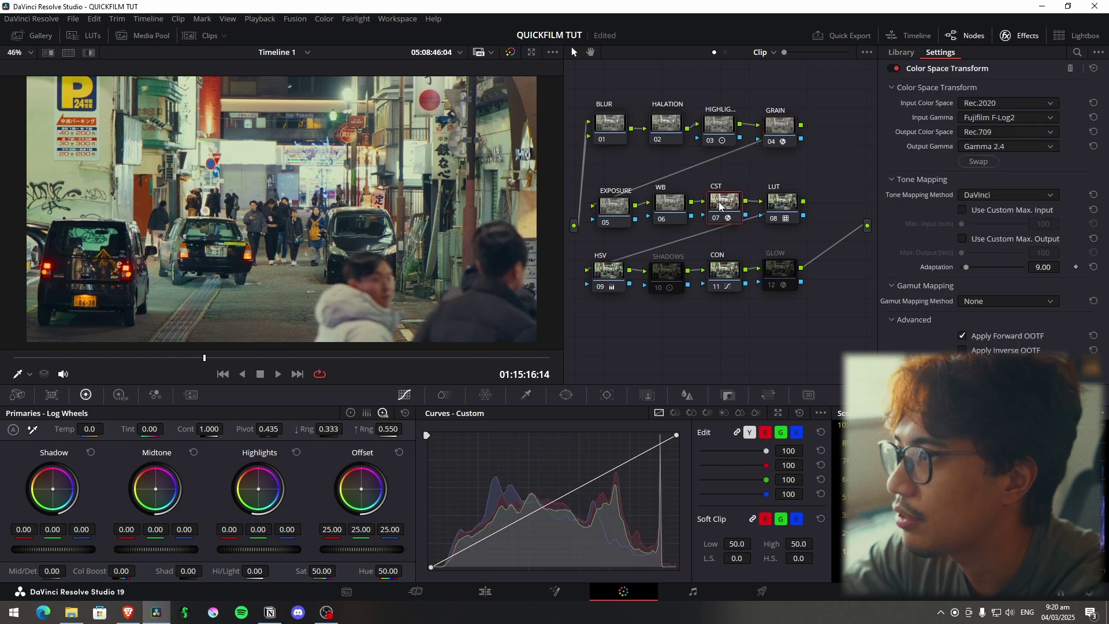
pyautogui.scroll(-1, 407, 223)
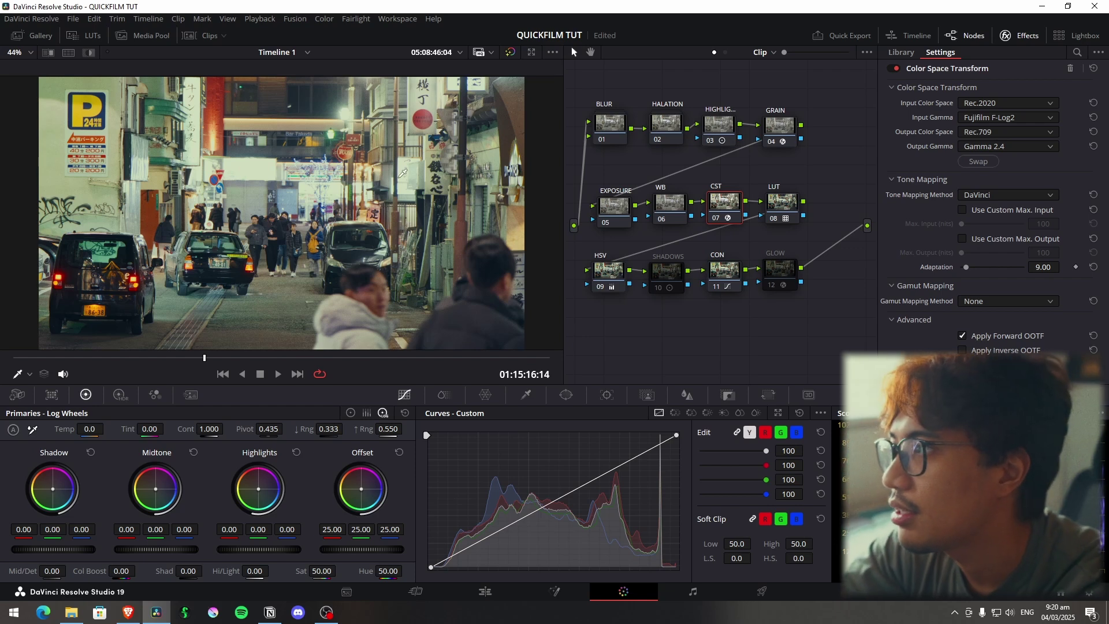
pyautogui.scroll(1, 403, 173)
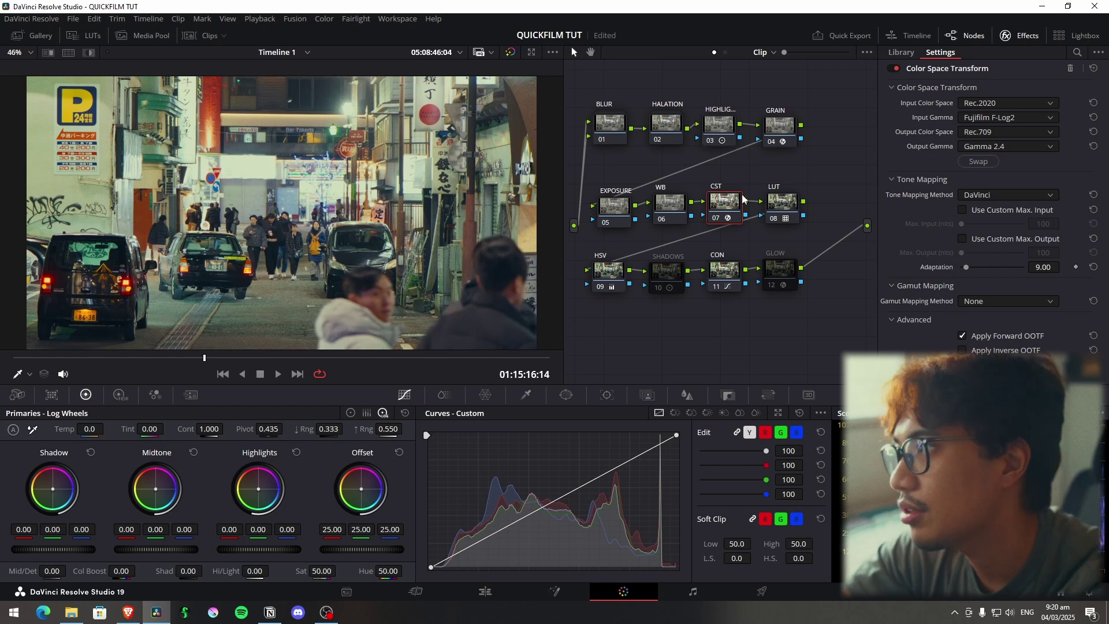
# Delete the four stray nodes 13–16 added after GLOW, then select node 05 EXPOSURE
pyautogui.click(792, 270)
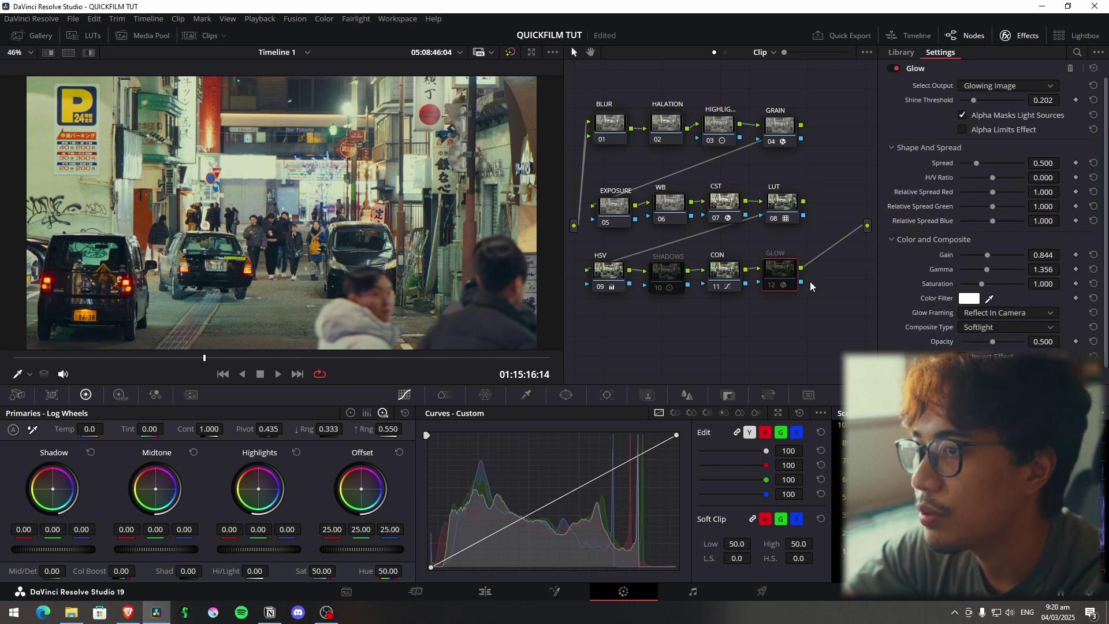
pyautogui.hotkey('alt', 's')
pyautogui.hotkey('alt', 's')
pyautogui.hotkey('alt', 's')
pyautogui.hotkey('alt', 's')
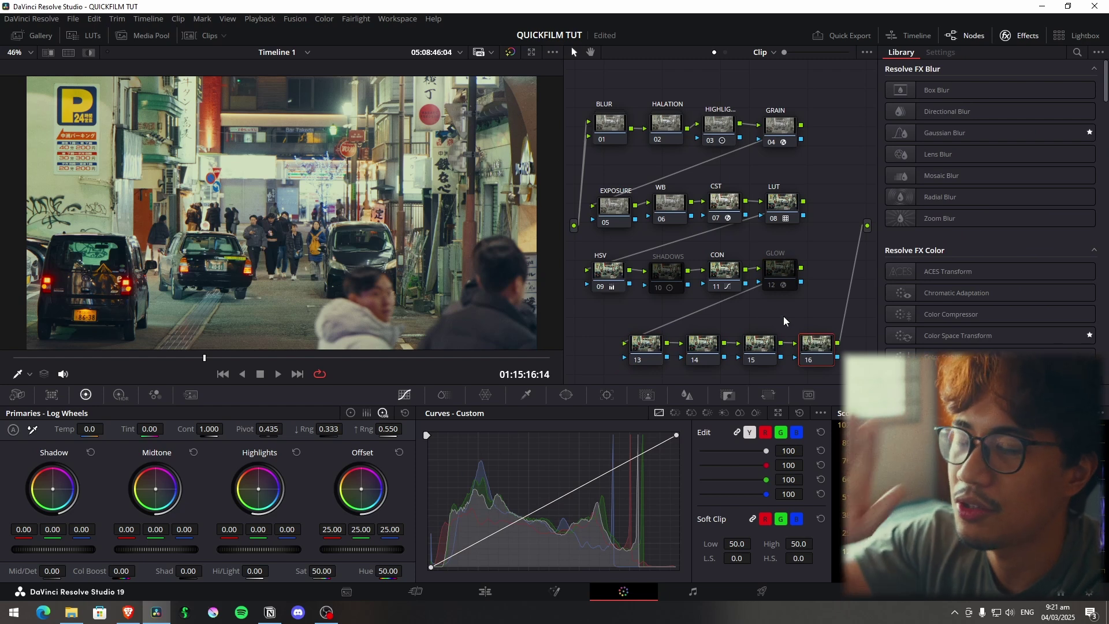
pyautogui.moveTo(841, 373); pyautogui.dragTo(633, 330)
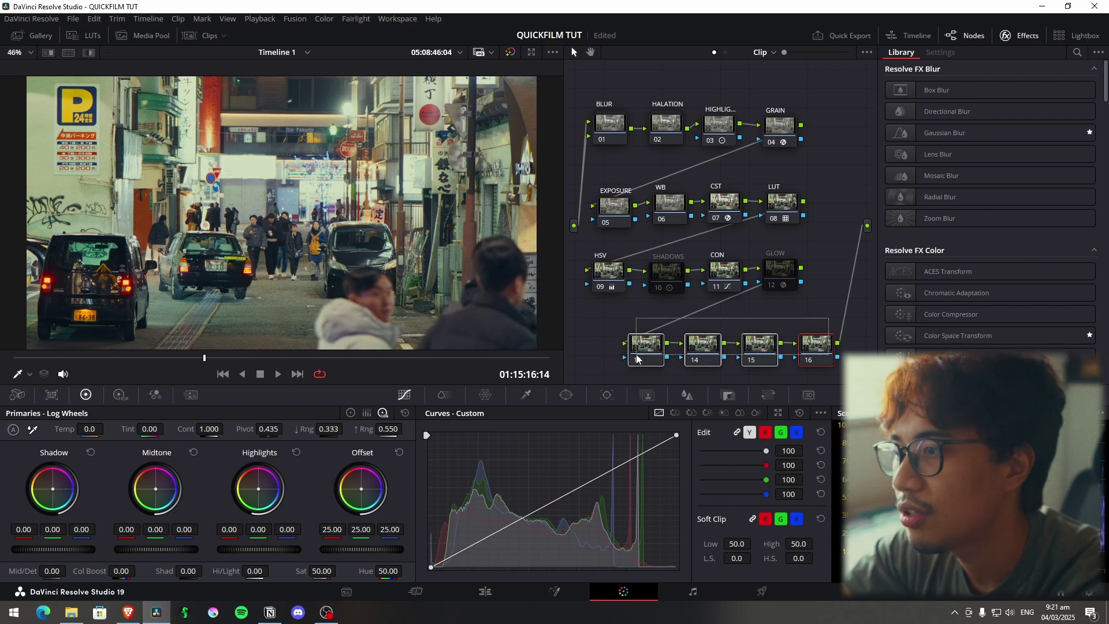
pyautogui.press('Delete')
pyautogui.scroll(-2, 374, 271)
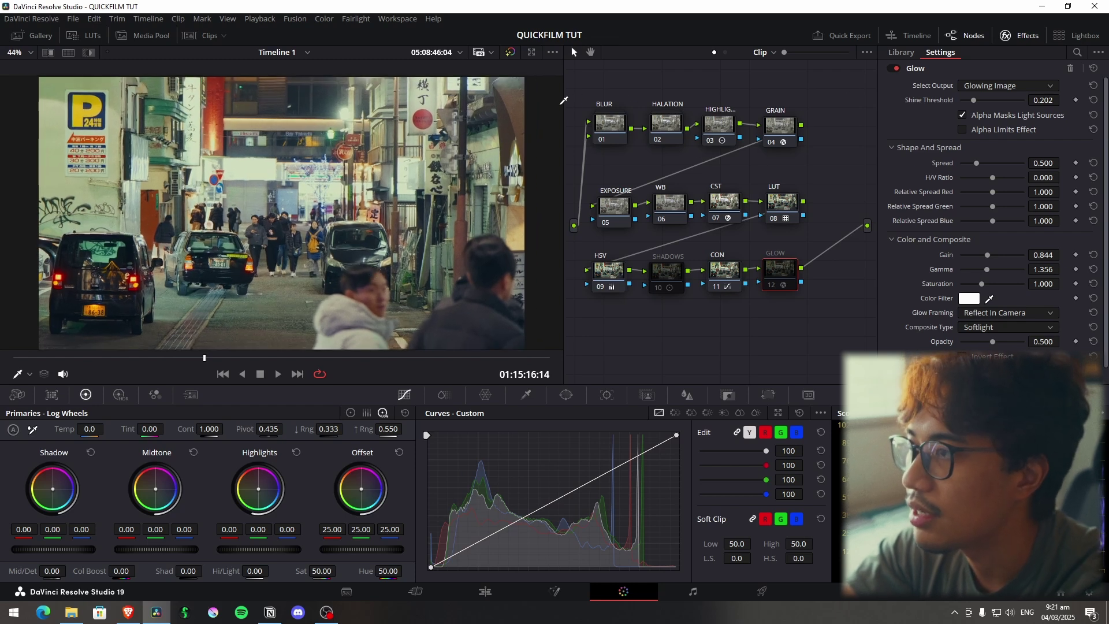
pyautogui.moveTo(624, 207); pyautogui.dragTo(626, 202)
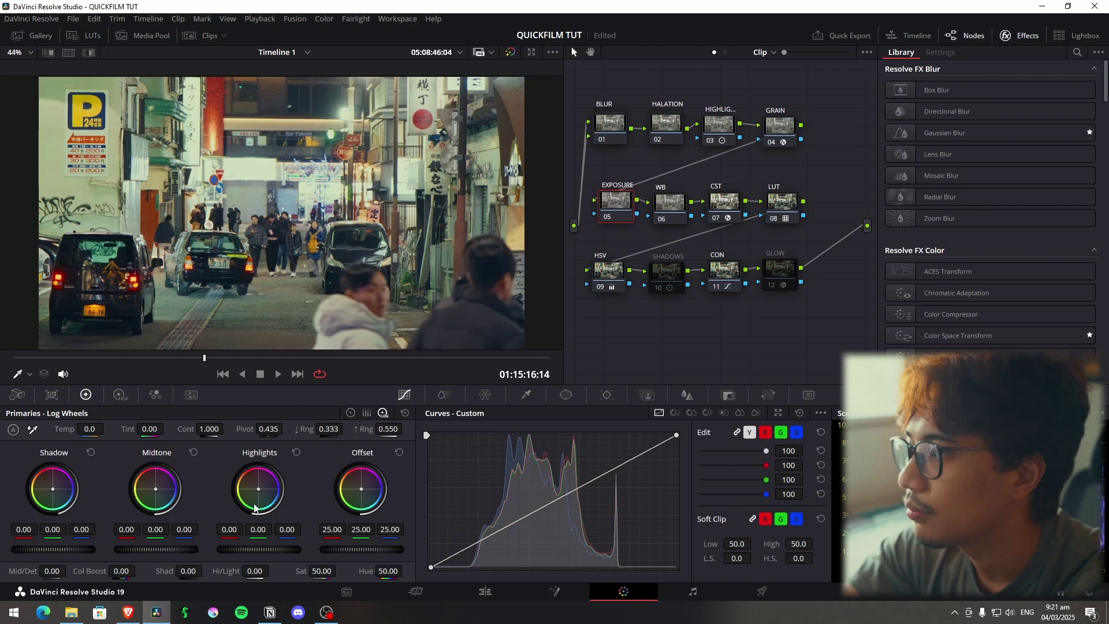
# Set EXPOSURE to lift 0.01, gamma -0.08, gain 0.95, then toggle it off and on with Ctrl+D
pyautogui.click(349, 413)
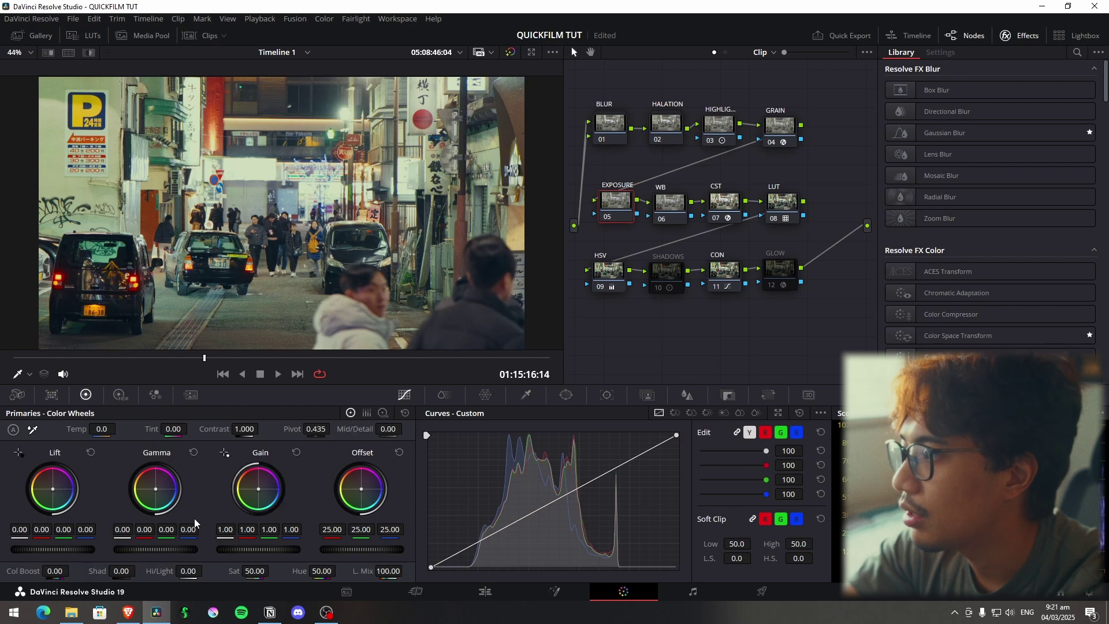
pyautogui.moveTo(175, 553); pyautogui.dragTo(148, 553)
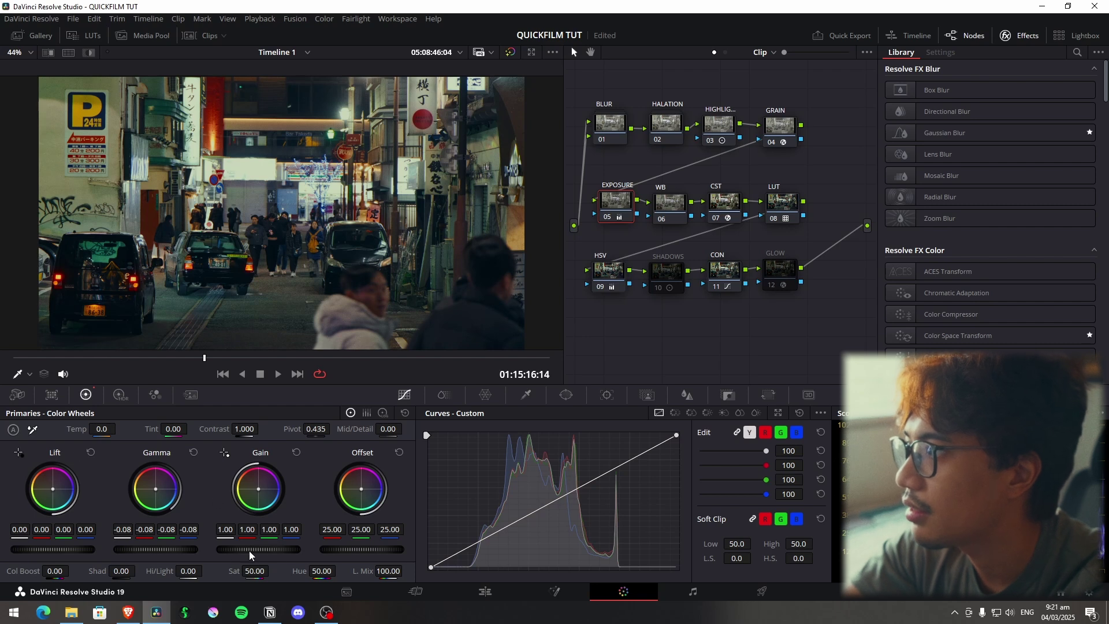
pyautogui.moveTo(243, 554); pyautogui.dragTo(228, 554)
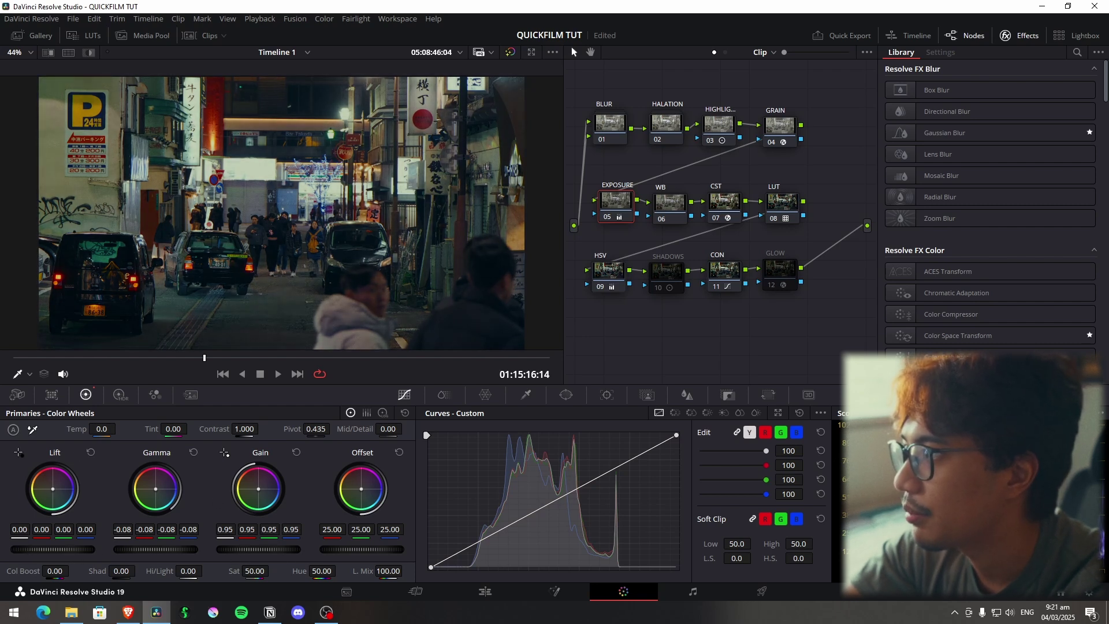
pyautogui.moveTo(26, 548); pyautogui.dragTo(38, 548)
pyautogui.hotkey('ctrl', 'd')
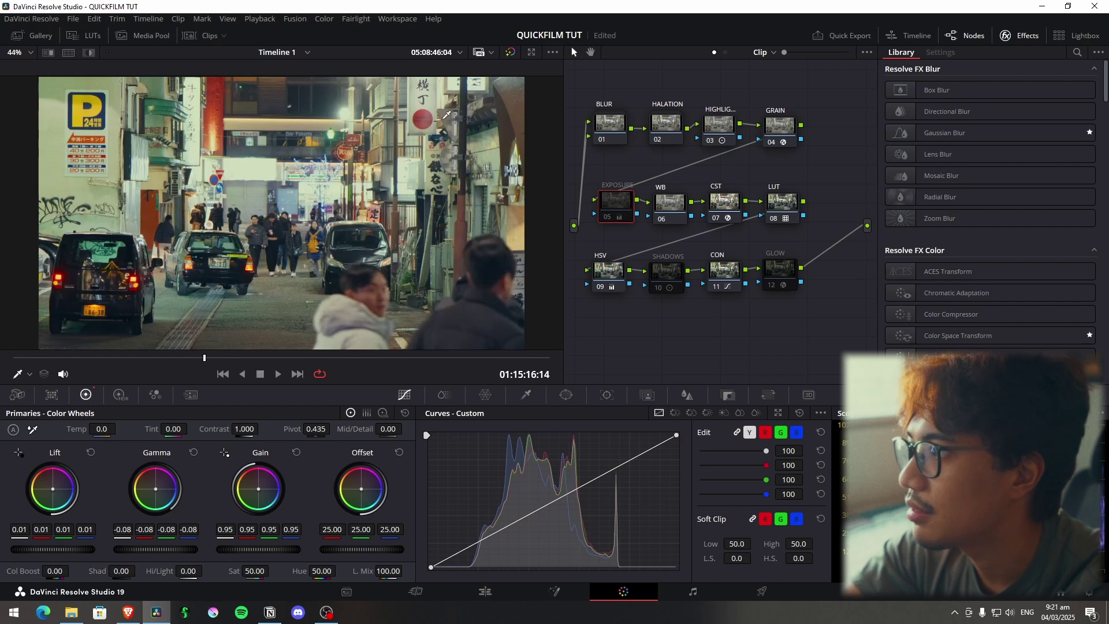
pyautogui.hotkey('ctrl', 'd')
pyautogui.hotkey('ctrl', 'd')
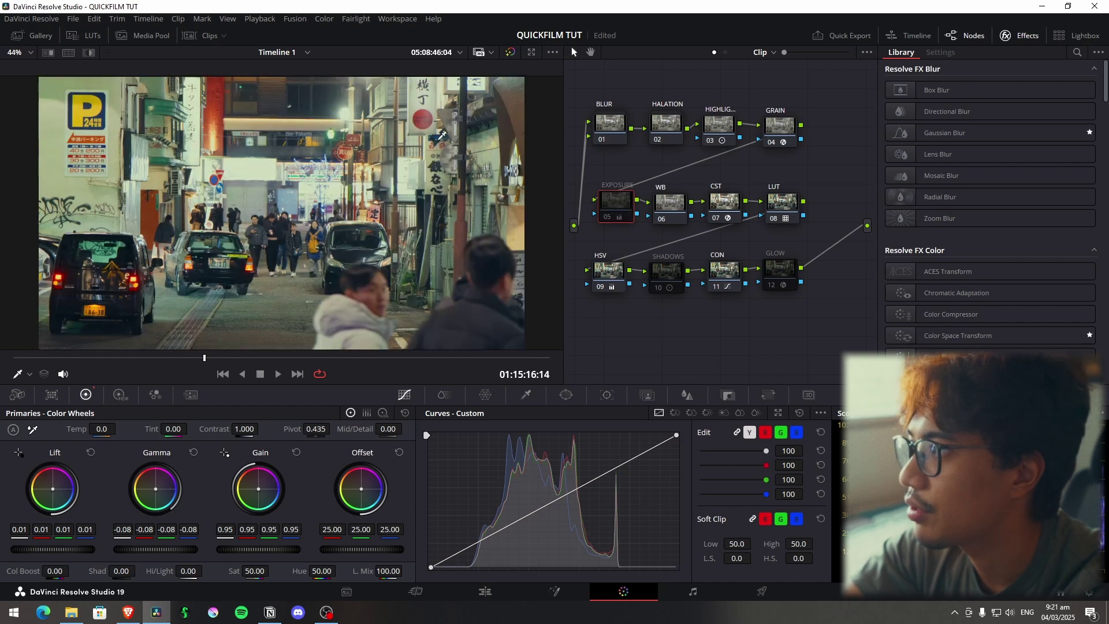
pyautogui.hotkey('ctrl', 'd')
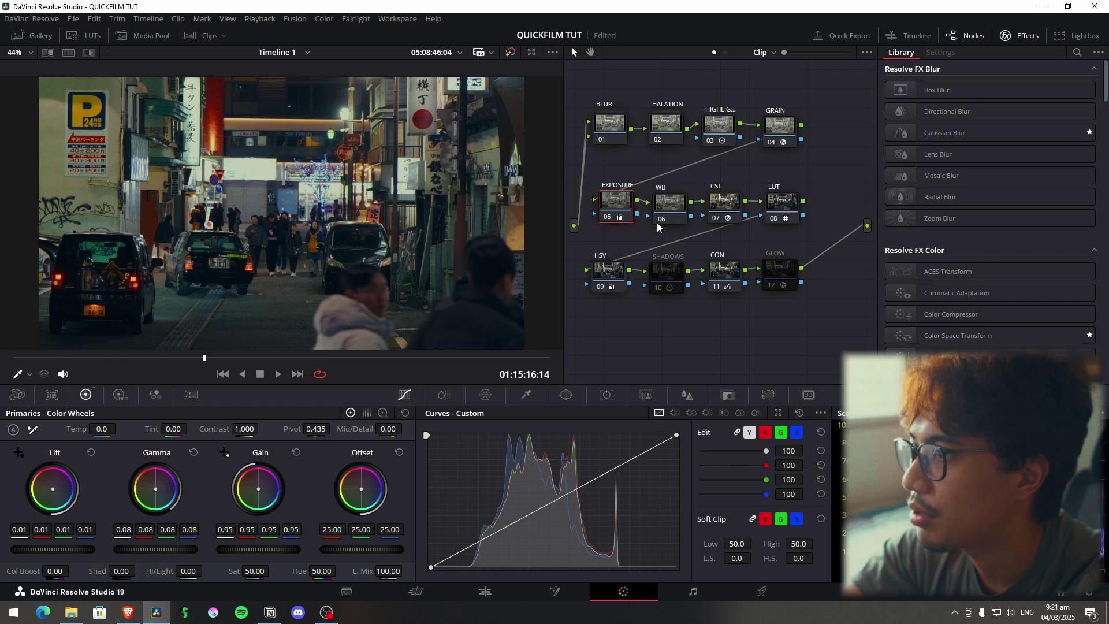
# Drag the WB node's Gain wheel toward blue to red 0.96, green 1.01, blue 1.03
pyautogui.click(663, 208)
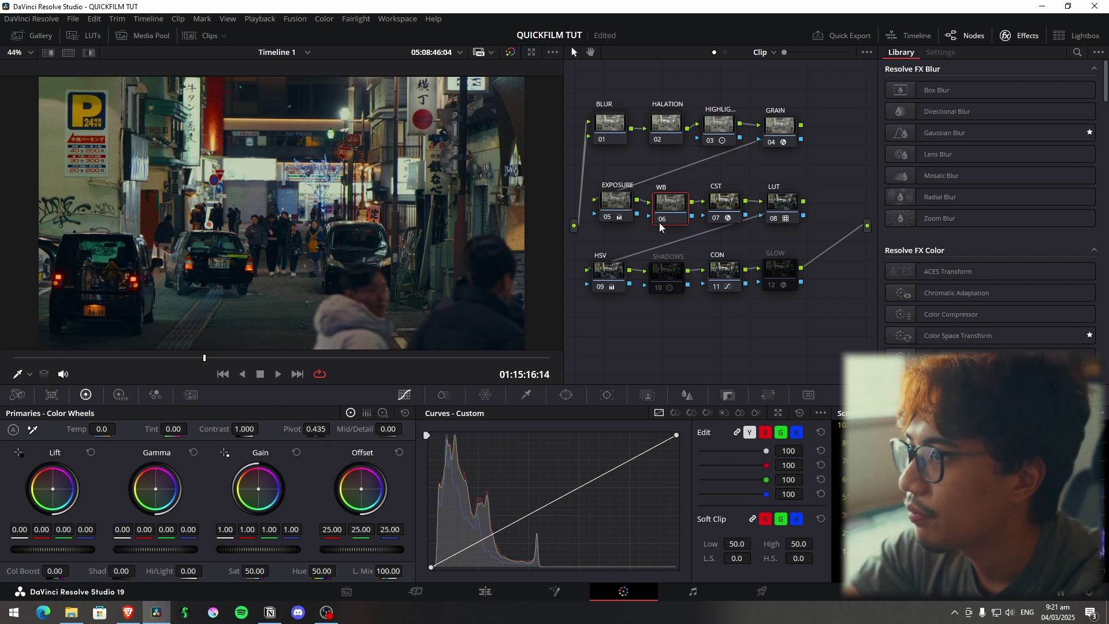
pyautogui.rightClick(661, 205)
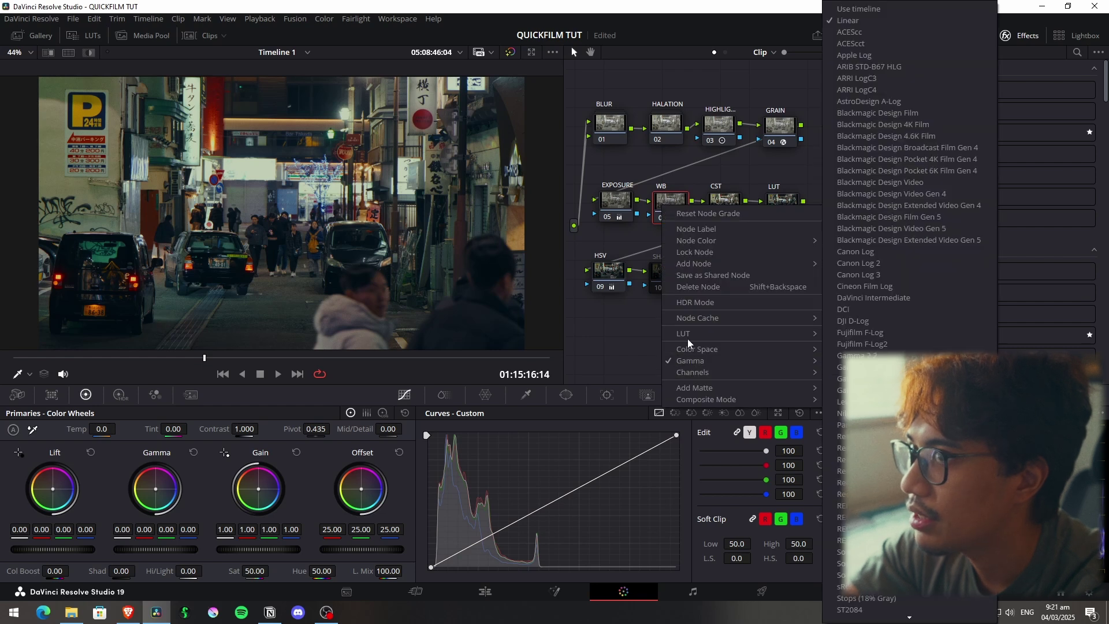
pyautogui.click(600, 336)
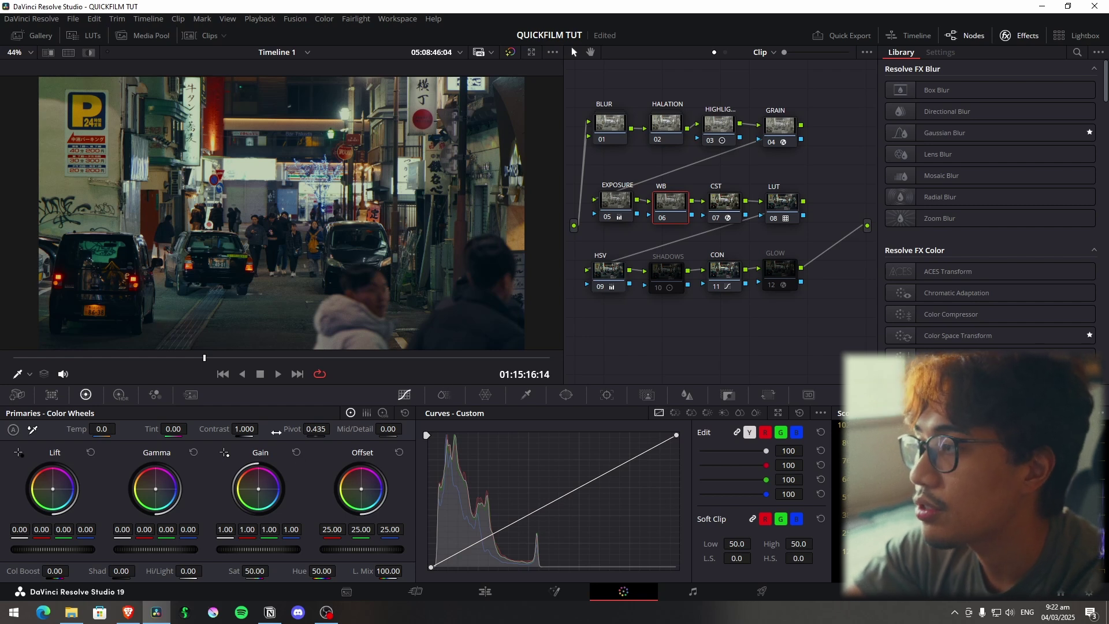
pyautogui.moveTo(261, 490); pyautogui.dragTo(253, 491)
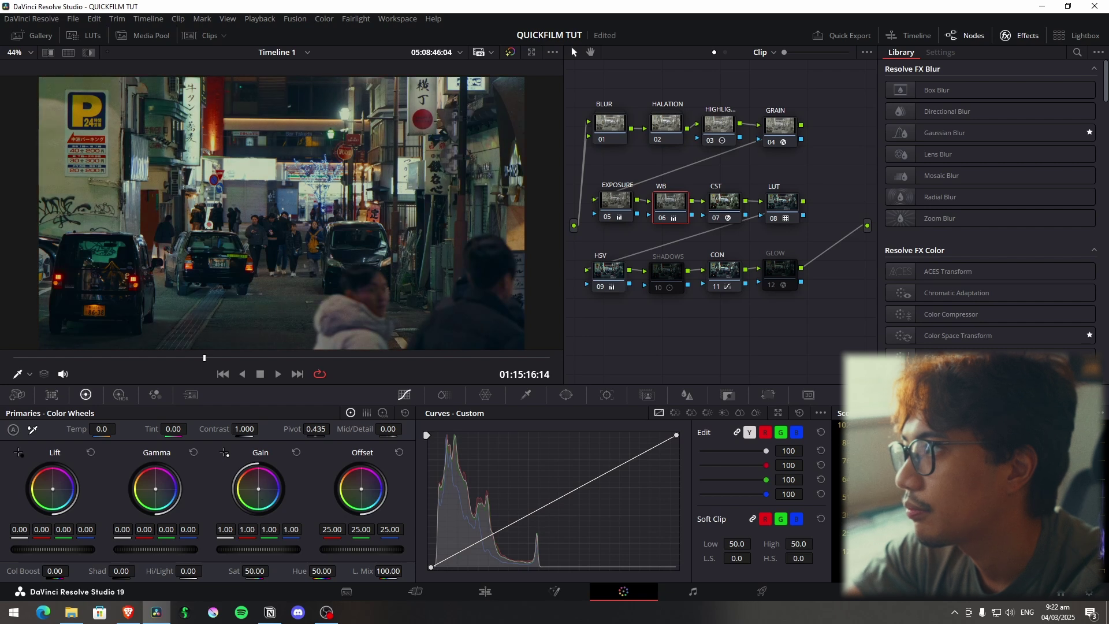
pyautogui.moveTo(258, 489); pyautogui.dragTo(257, 487)
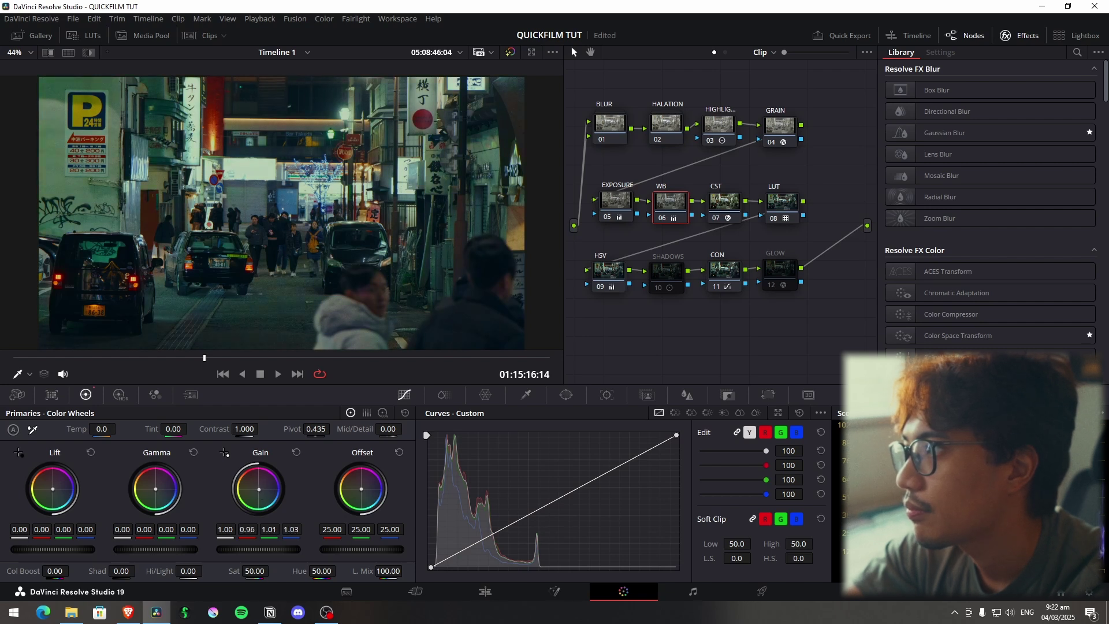
pyautogui.scroll(-1, 269, 247)
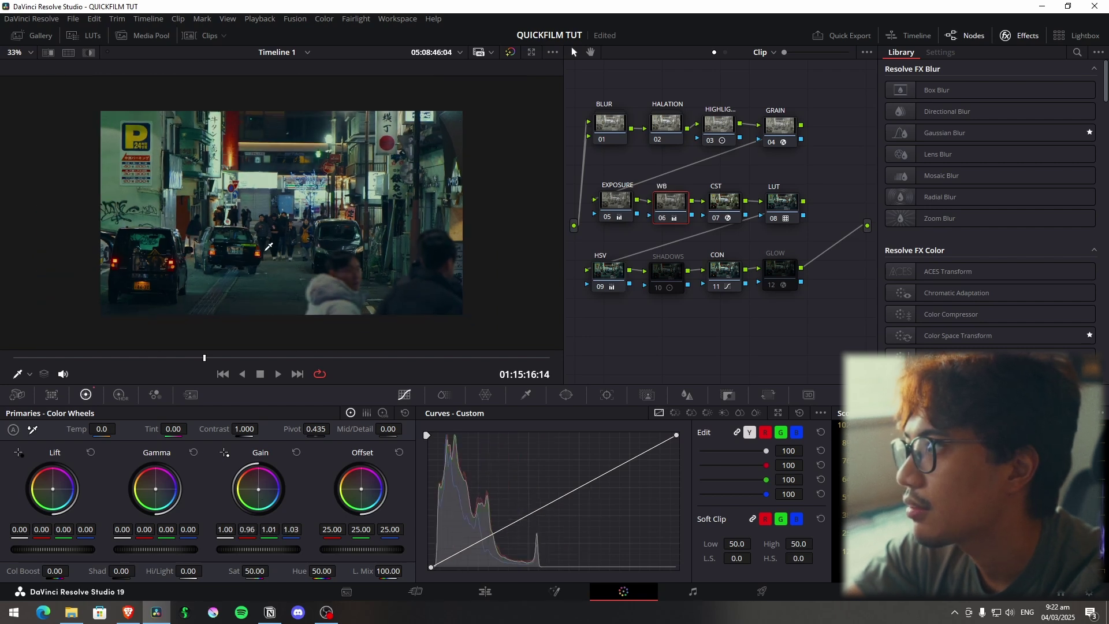
pyautogui.scroll(3, 269, 247)
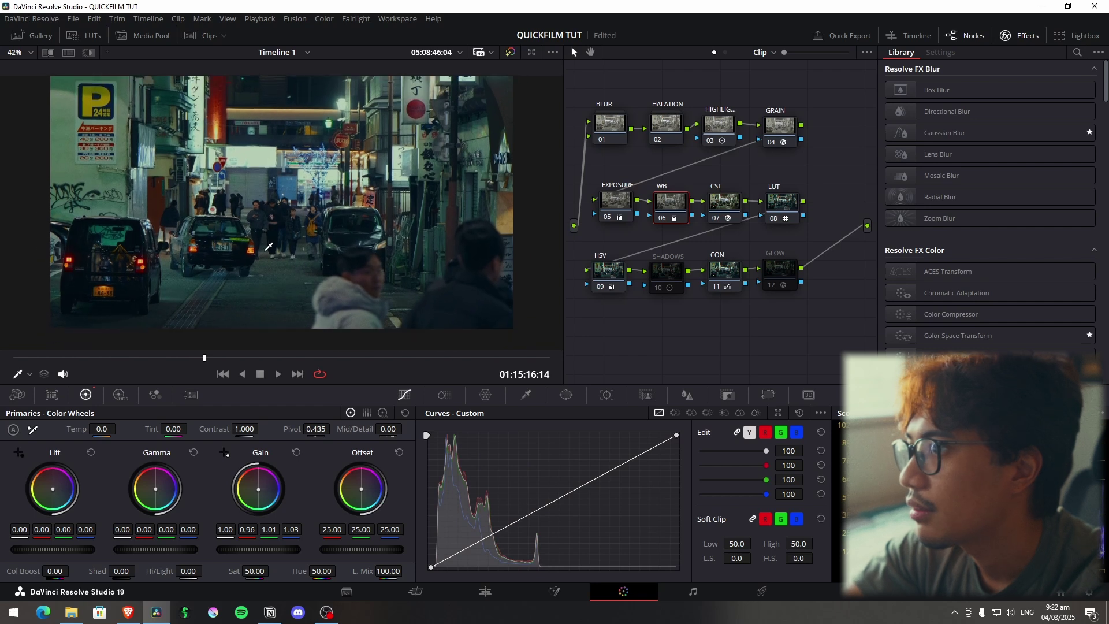
pyautogui.scroll(2, 268, 247)
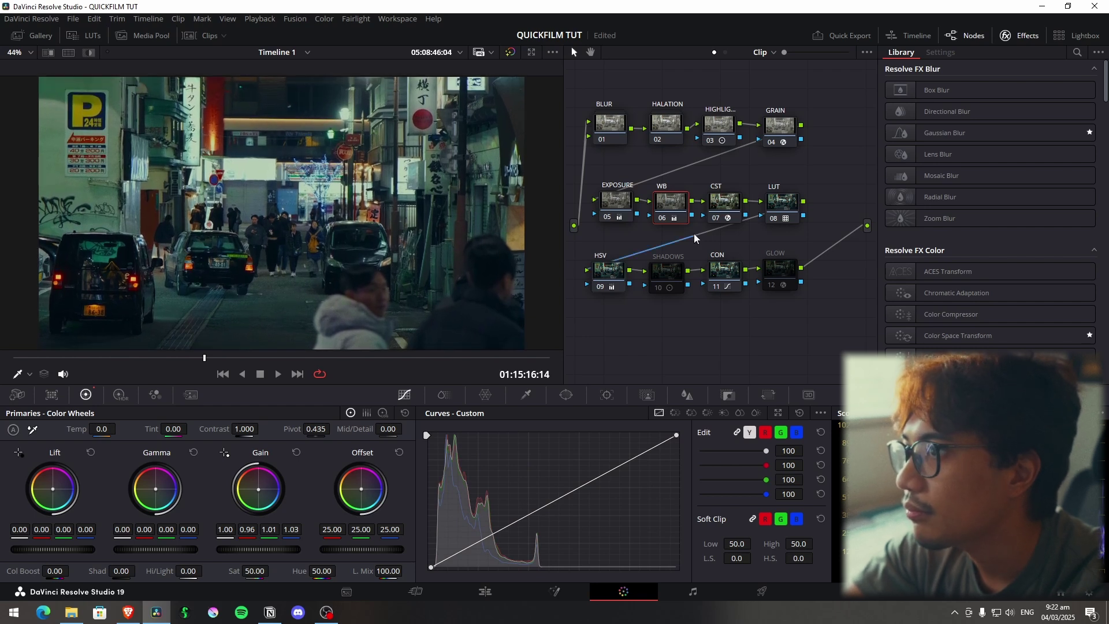
# Check the CST node's F-Log2 to Rec.709 Gamma 2.4 settings and realign the CST and LUT nodes
pyautogui.click(725, 203)
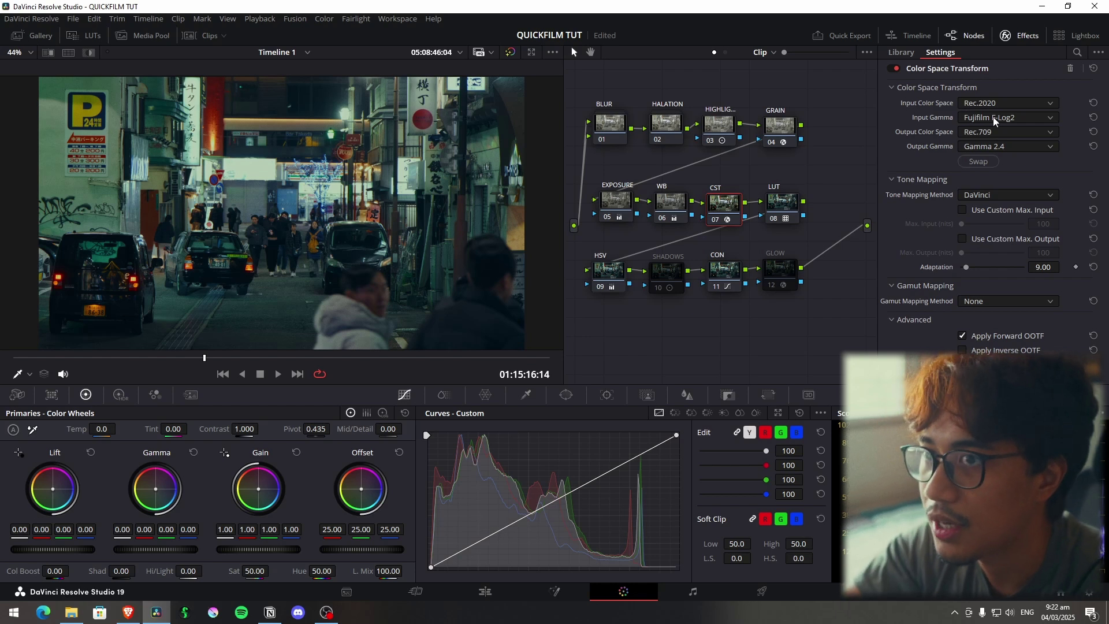
pyautogui.moveTo(728, 205); pyautogui.dragTo(732, 208)
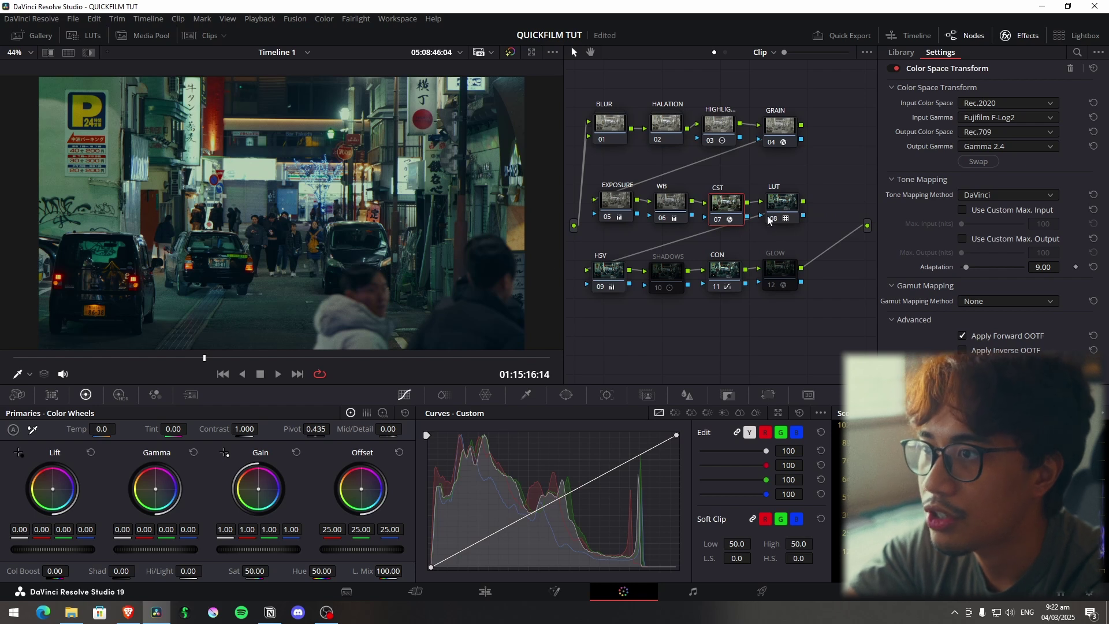
pyautogui.moveTo(798, 205); pyautogui.dragTo(800, 205)
pyautogui.moveTo(727, 202); pyautogui.dragTo(788, 203)
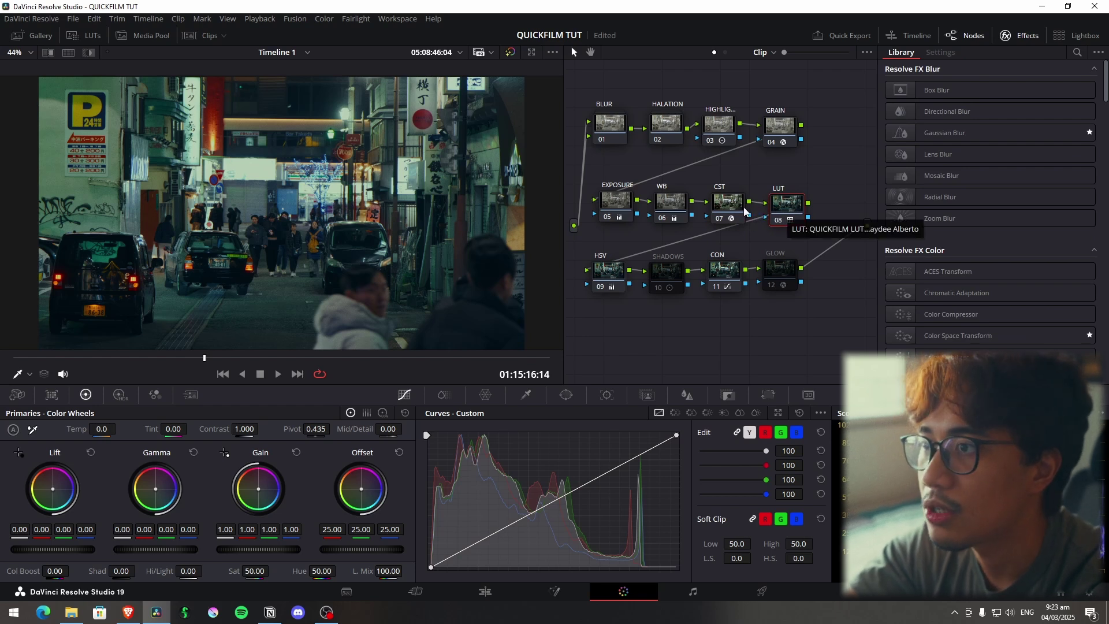
pyautogui.click(731, 205)
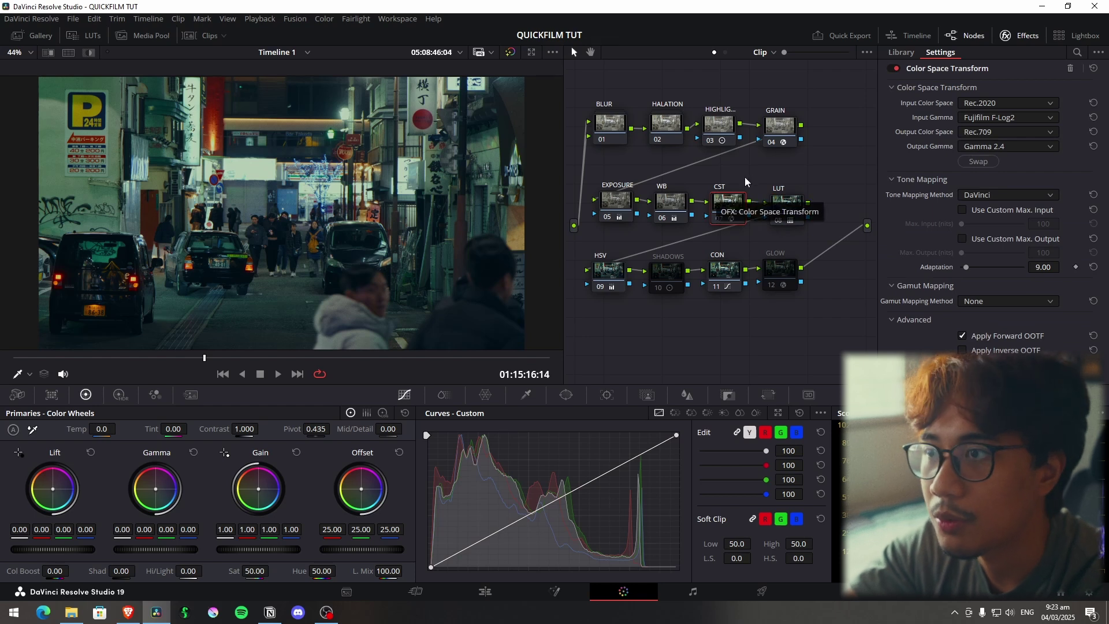
pyautogui.moveTo(732, 206); pyautogui.dragTo(781, 200)
# Slide the bottom node row right and add node 09 before HSV with saturation 89.80
pyautogui.click(617, 279)
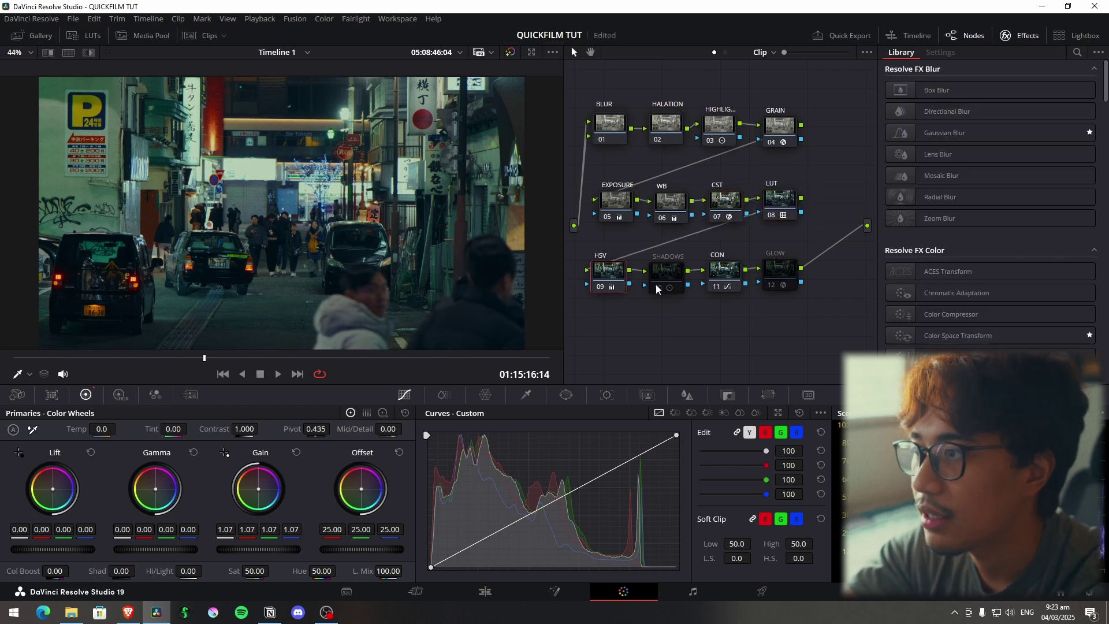
pyautogui.moveTo(621, 280); pyautogui.dragTo(712, 281)
pyautogui.click(663, 275)
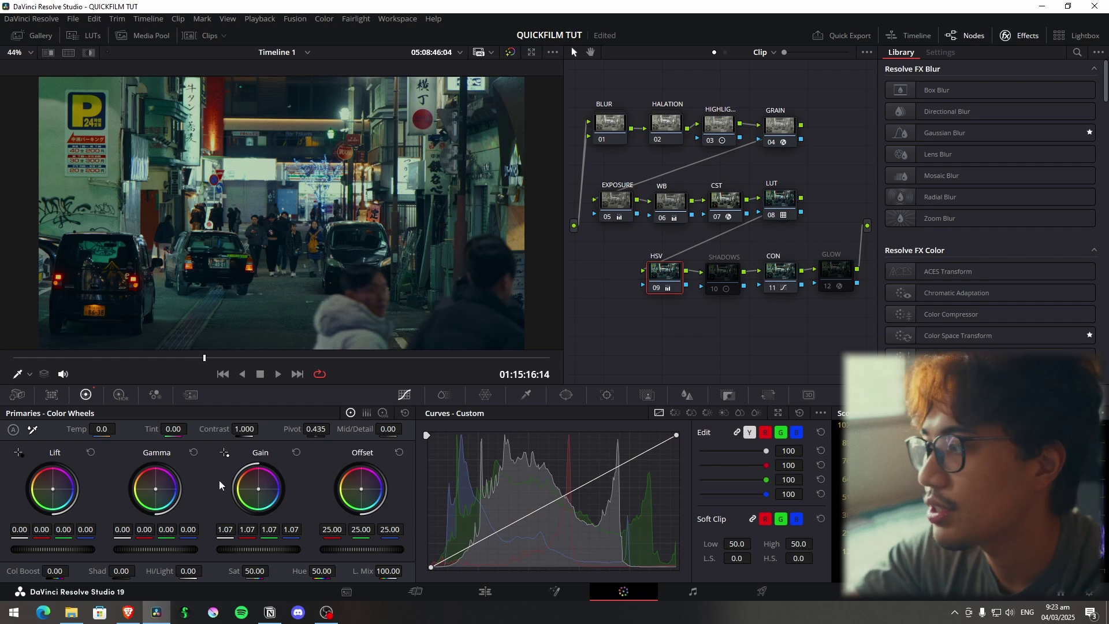
pyautogui.hotkey('shift', 's')
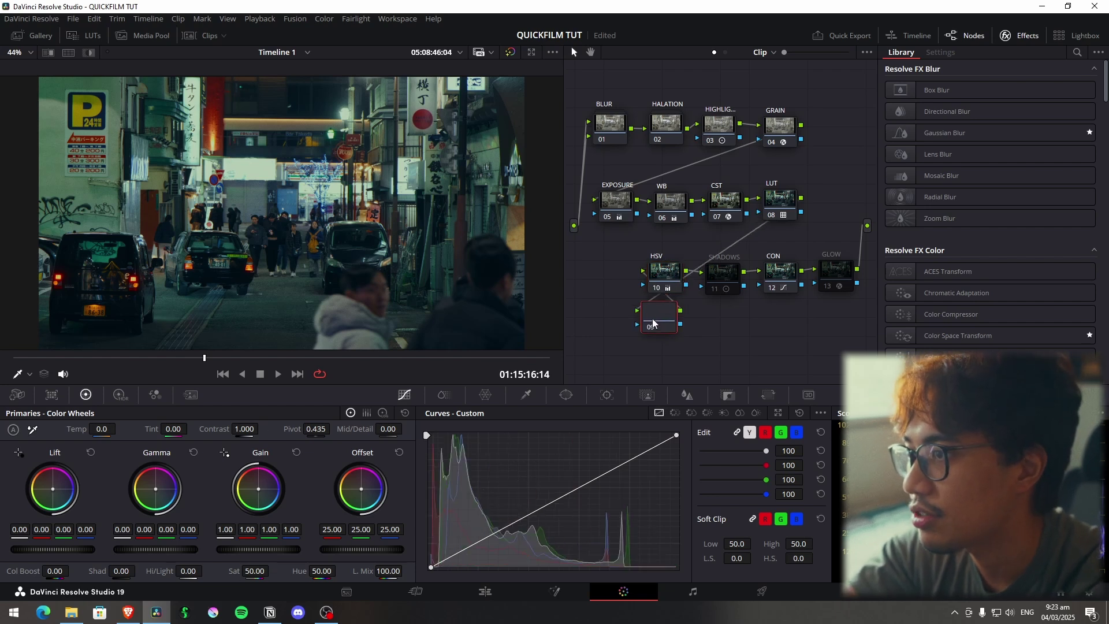
pyautogui.moveTo(255, 571); pyautogui.dragTo(272, 570)
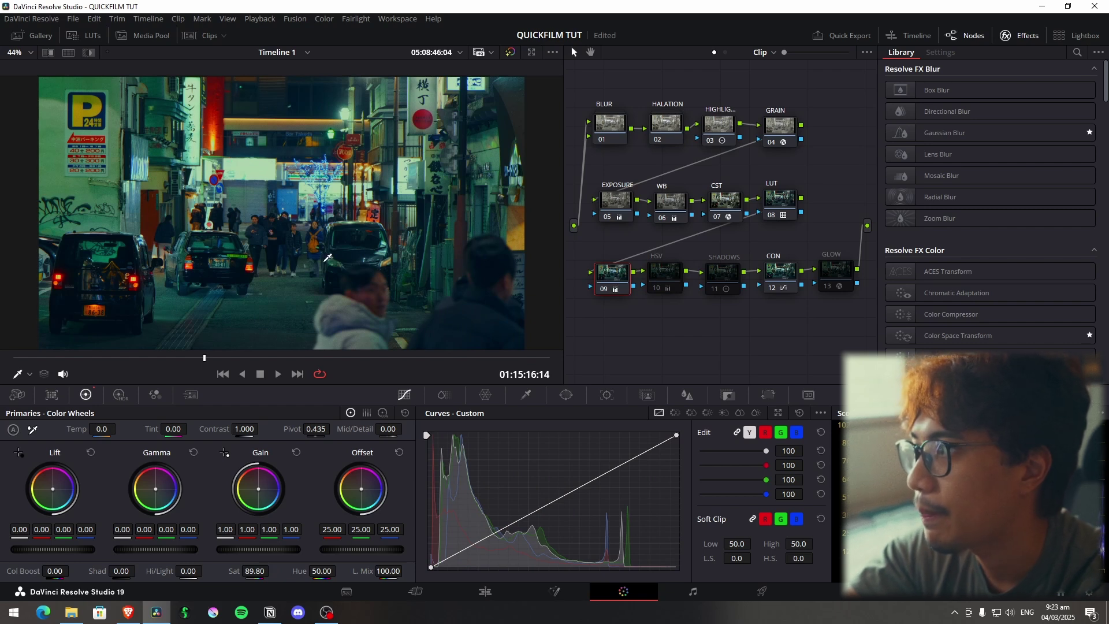
# Check node 09's options, then brighten the HSV node's gain and nudge its position
pyautogui.rightClick(618, 273)
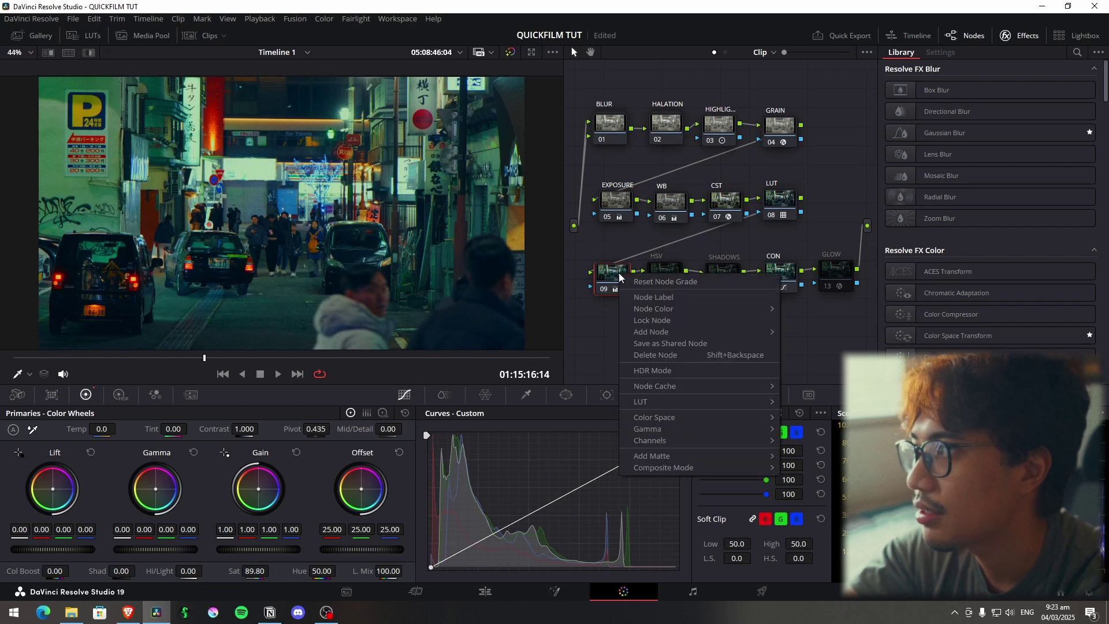
pyautogui.click(618, 269)
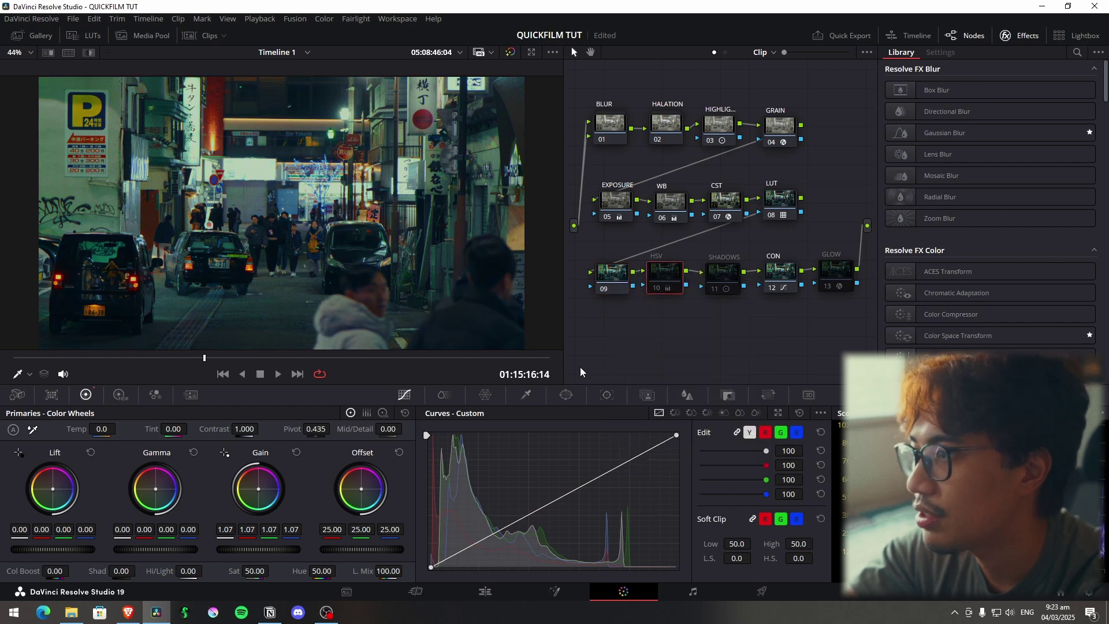
pyautogui.click(665, 271)
pyautogui.moveTo(258, 549); pyautogui.dragTo(283, 549)
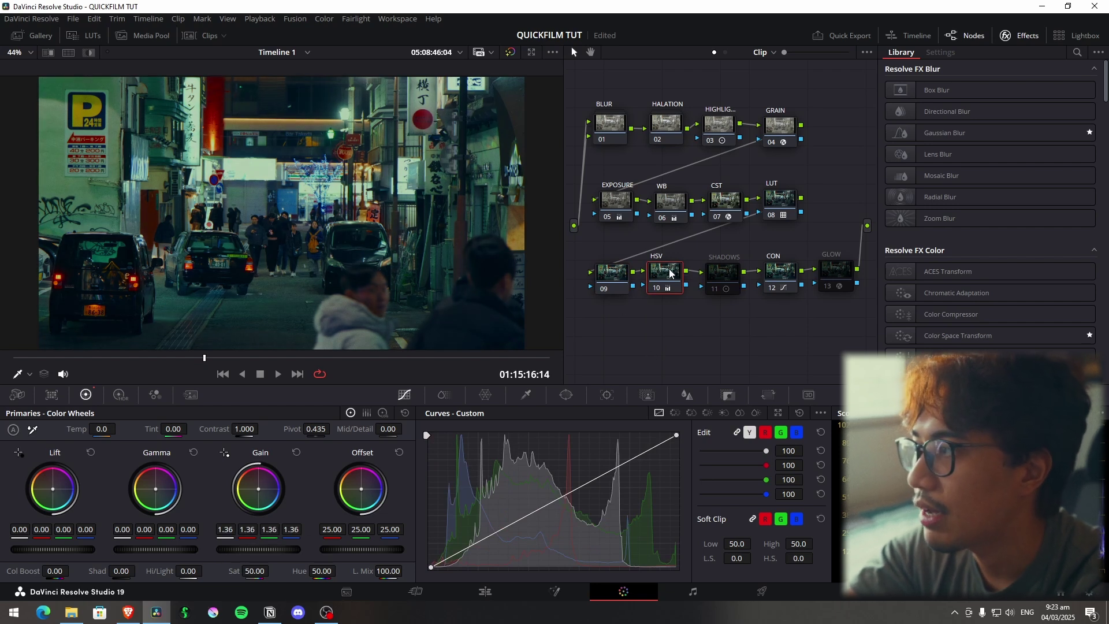
pyautogui.moveTo(665, 271); pyautogui.dragTo(663, 271)
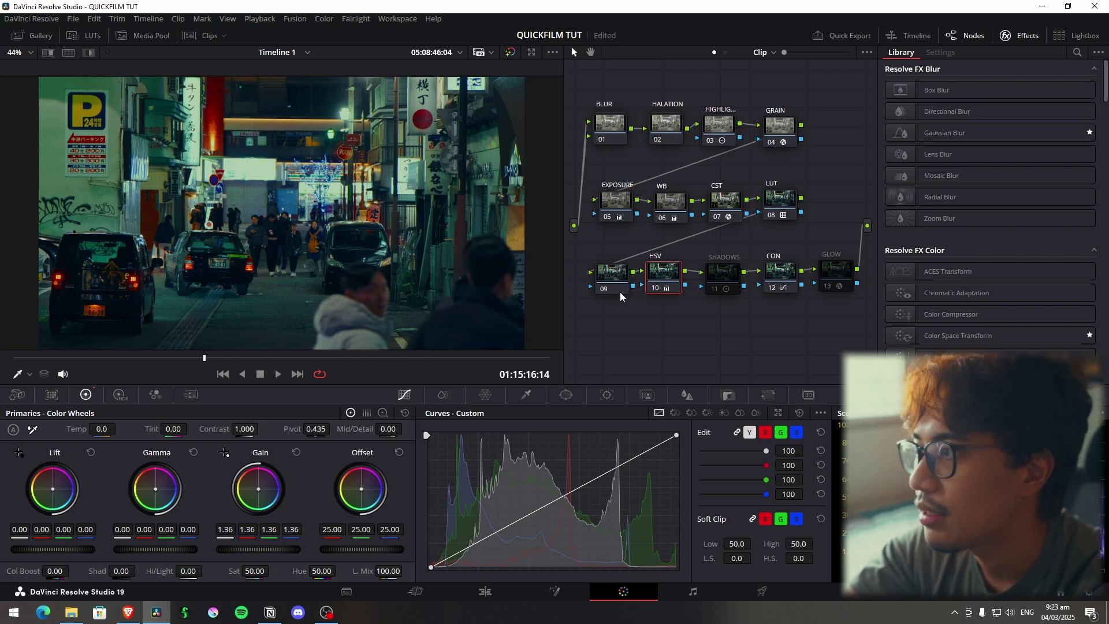
pyautogui.click(665, 273)
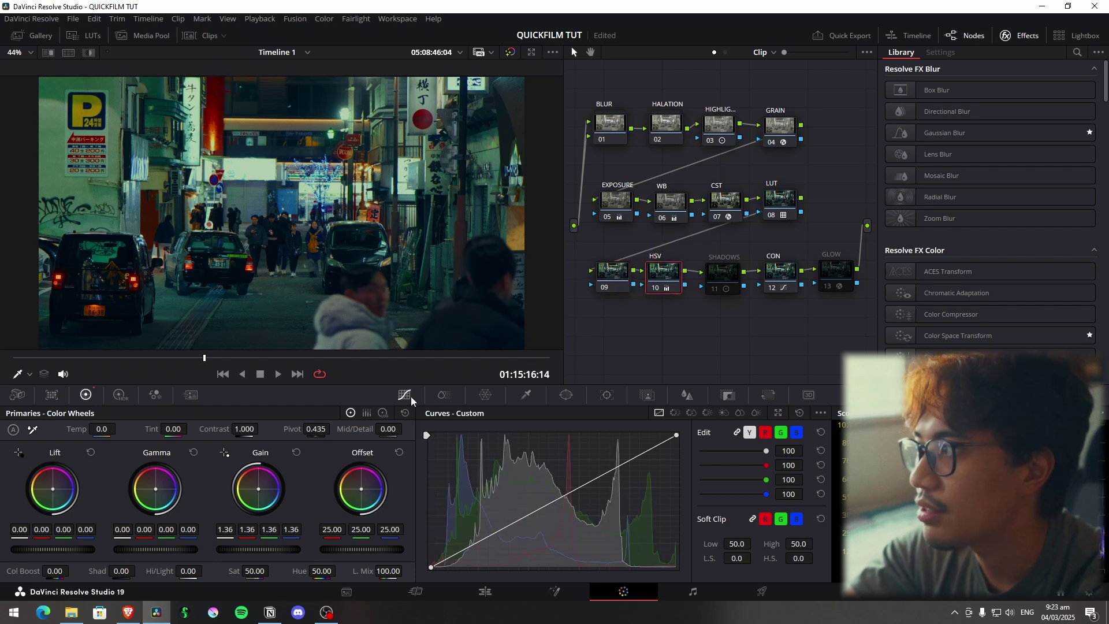
# Switch node 09 to HSL colour space and lower its gain to about 0.76
pyautogui.rightClick(616, 286)
pyautogui.moveTo(733, 425)
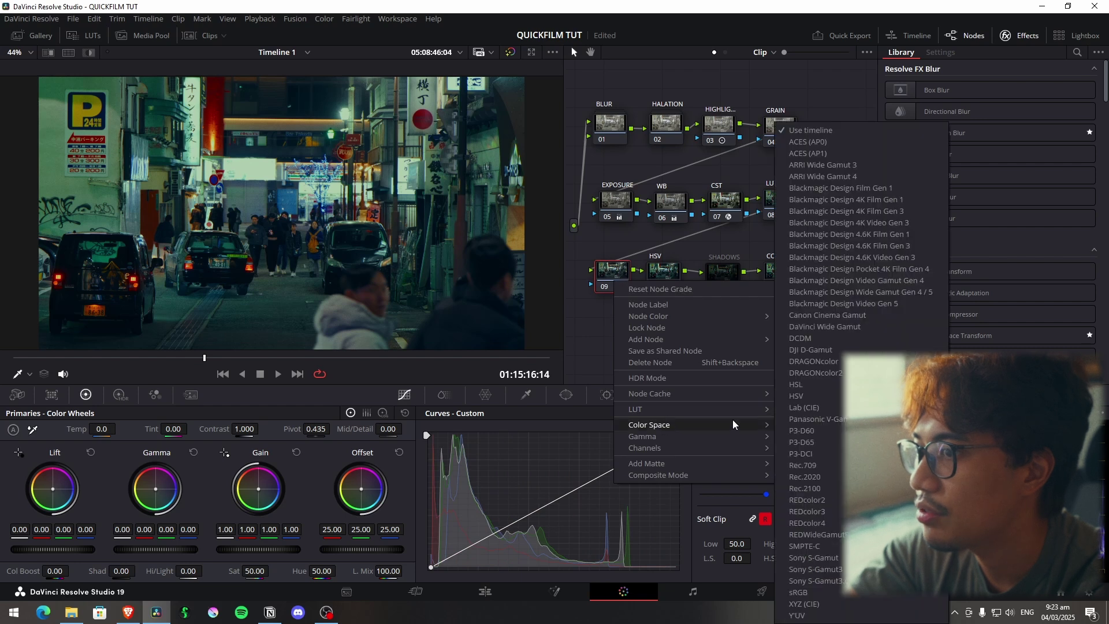
pyautogui.click(816, 384)
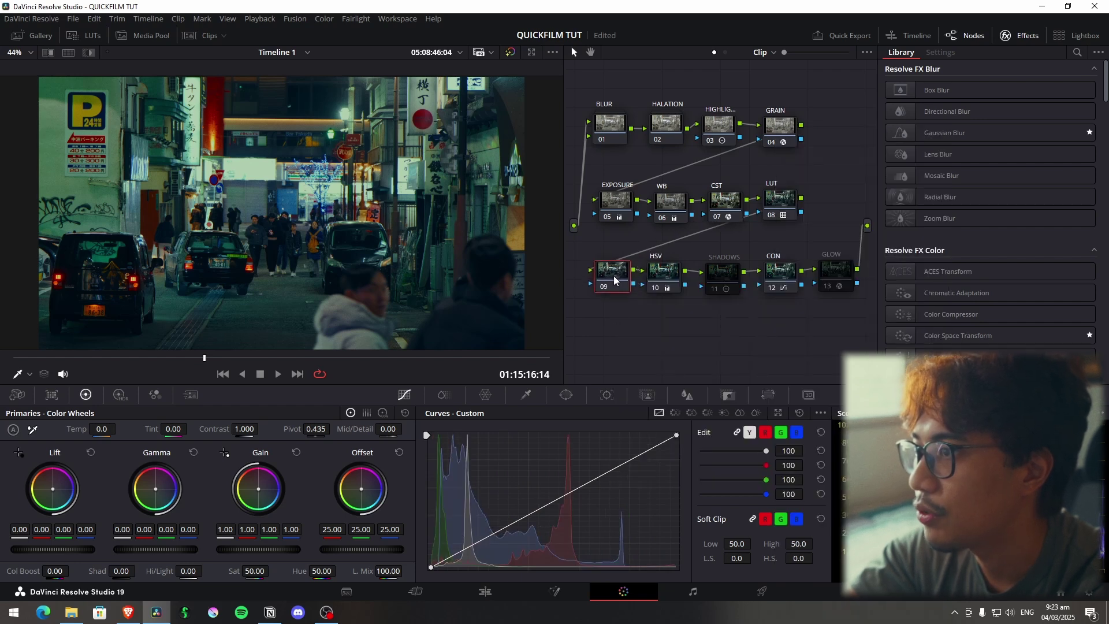
pyautogui.rightClick(616, 281)
pyautogui.rightClick(611, 273)
pyautogui.moveTo(671, 415)
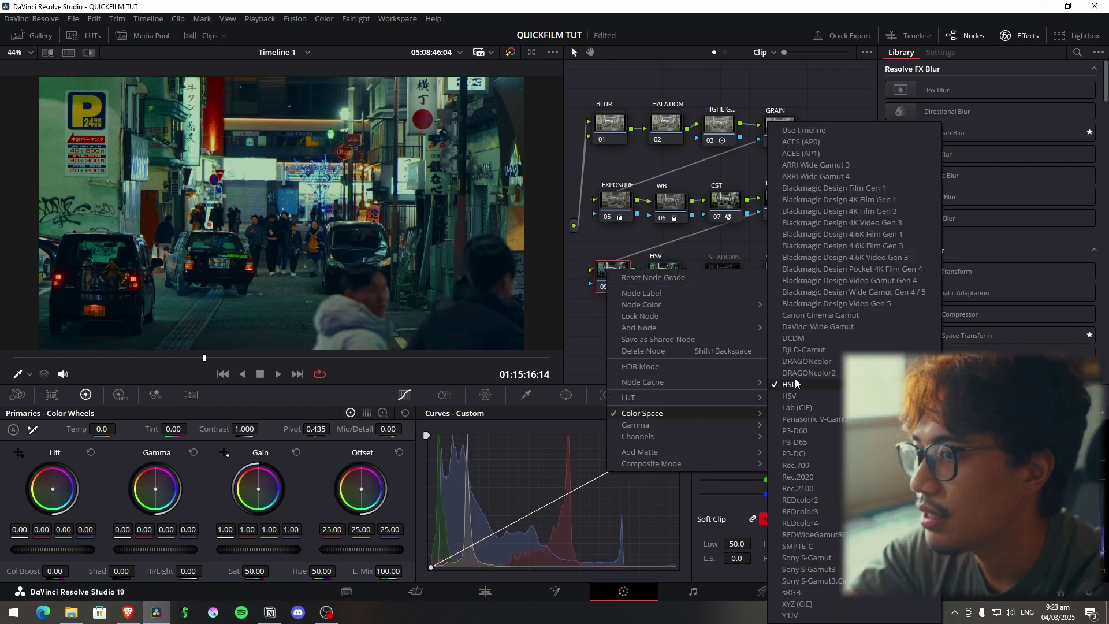
pyautogui.click(792, 444)
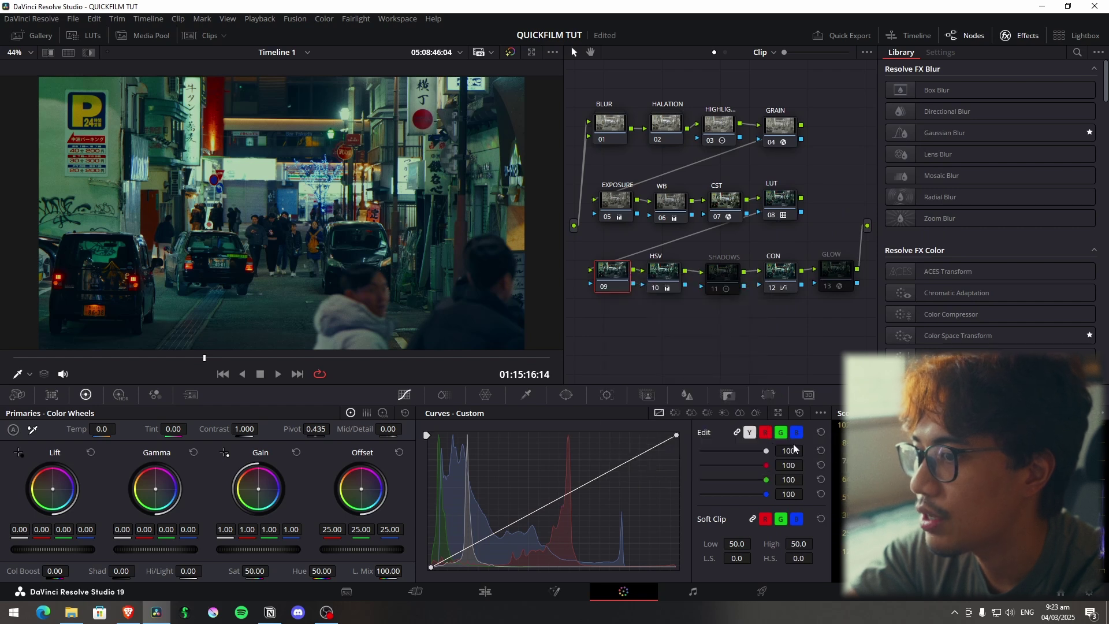
pyautogui.rightClick(614, 283)
pyautogui.moveTo(727, 448)
pyautogui.click(806, 472)
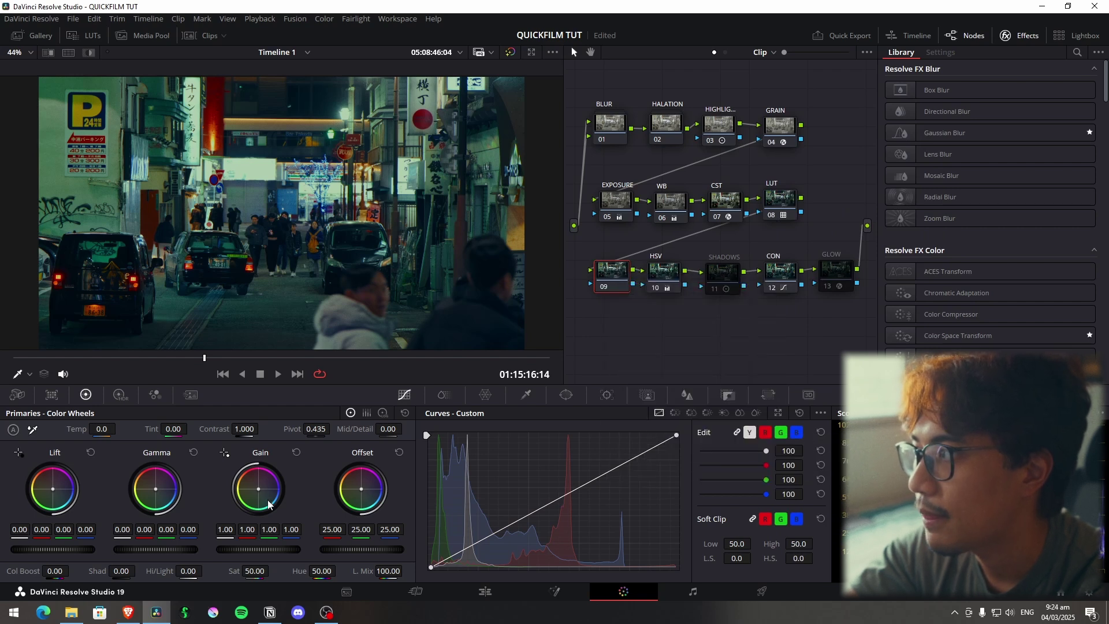
pyautogui.moveTo(269, 551); pyautogui.dragTo(248, 551)
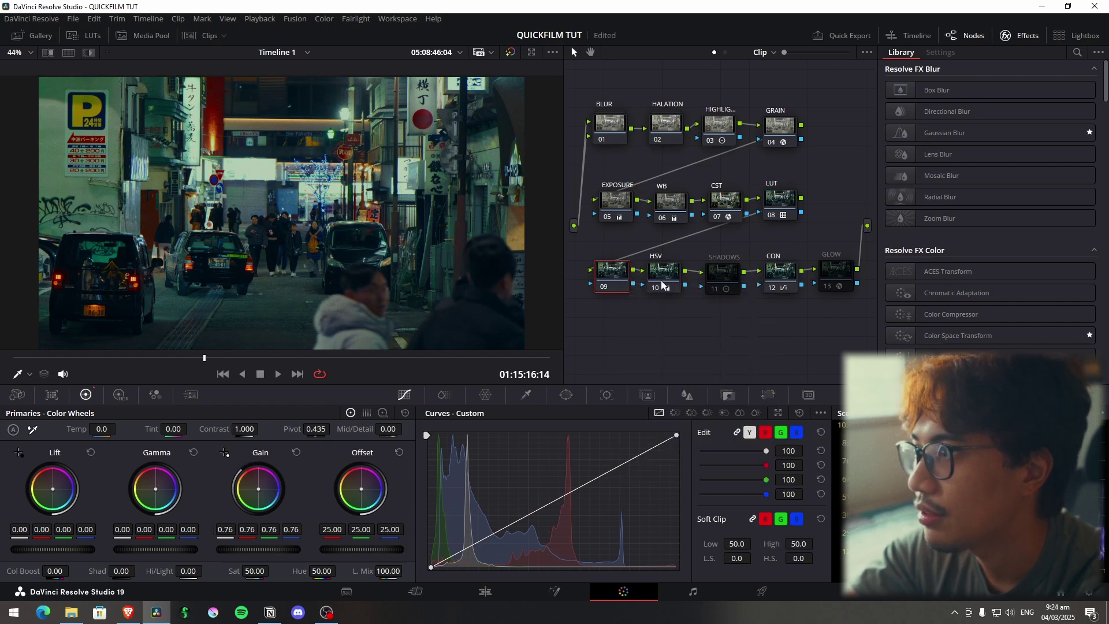
pyautogui.click(663, 285)
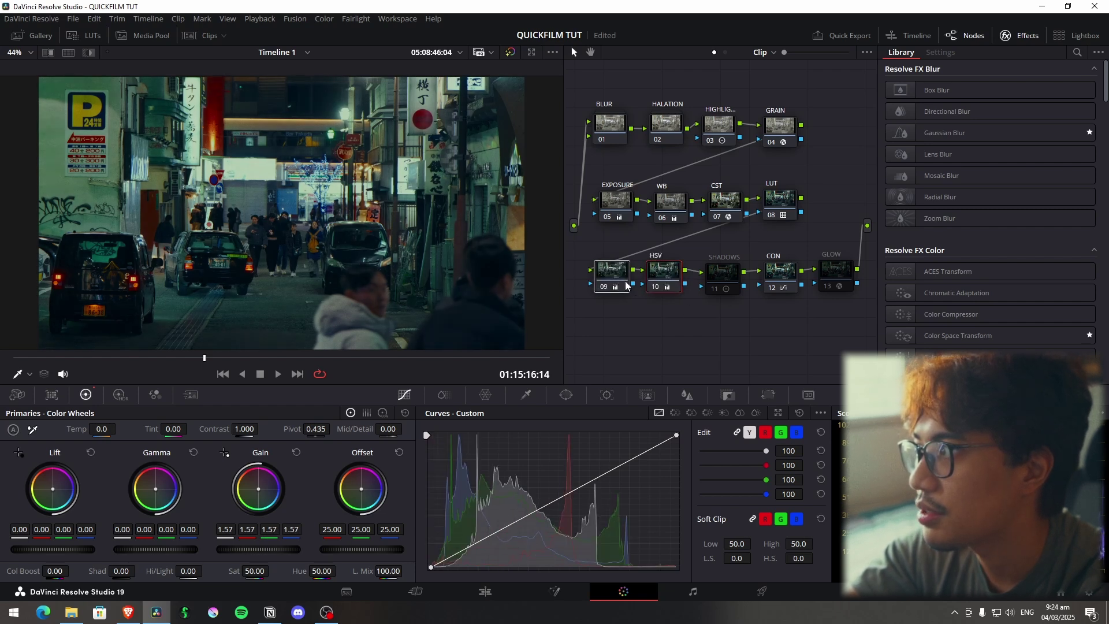
# Nudge the LUT node slightly right and bypass the SHADOWS node
pyautogui.click(722, 279)
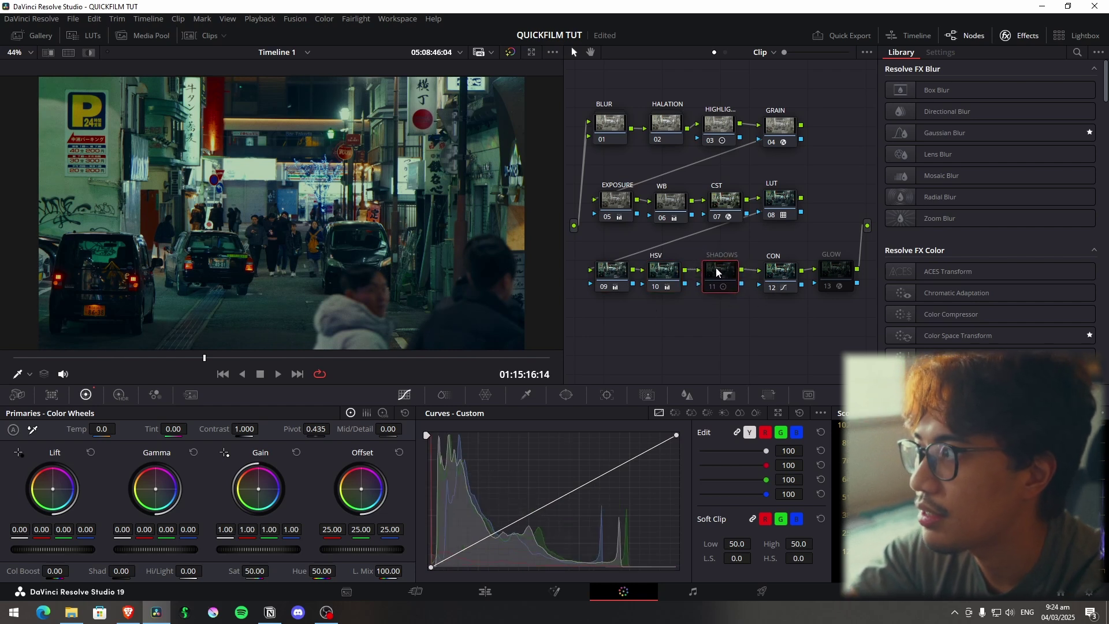
pyautogui.click(776, 199)
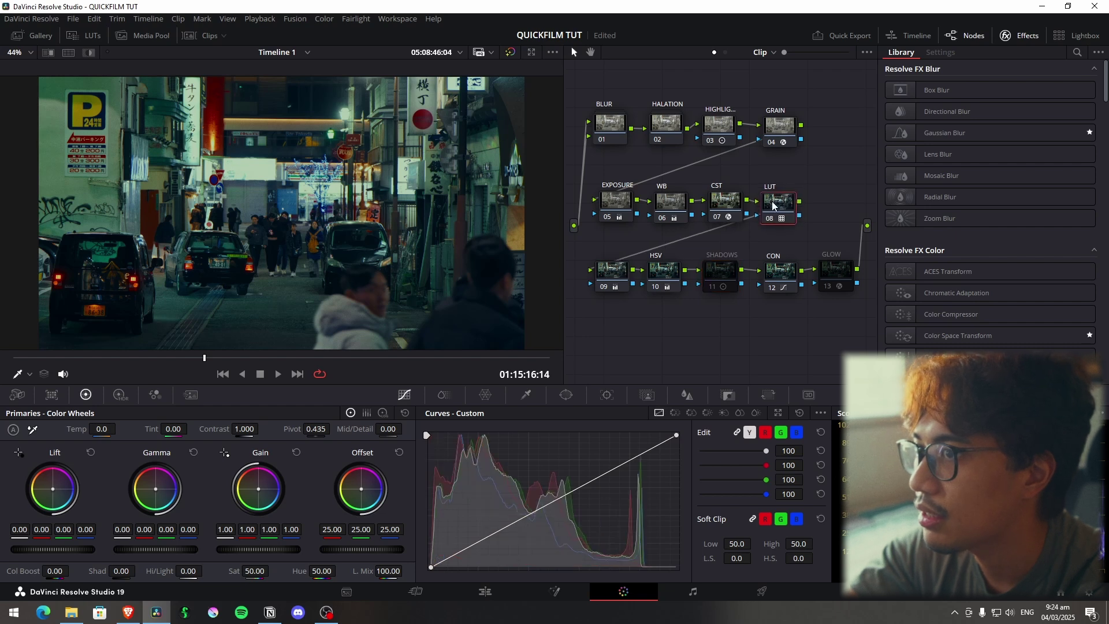
pyautogui.moveTo(777, 200); pyautogui.dragTo(780, 200)
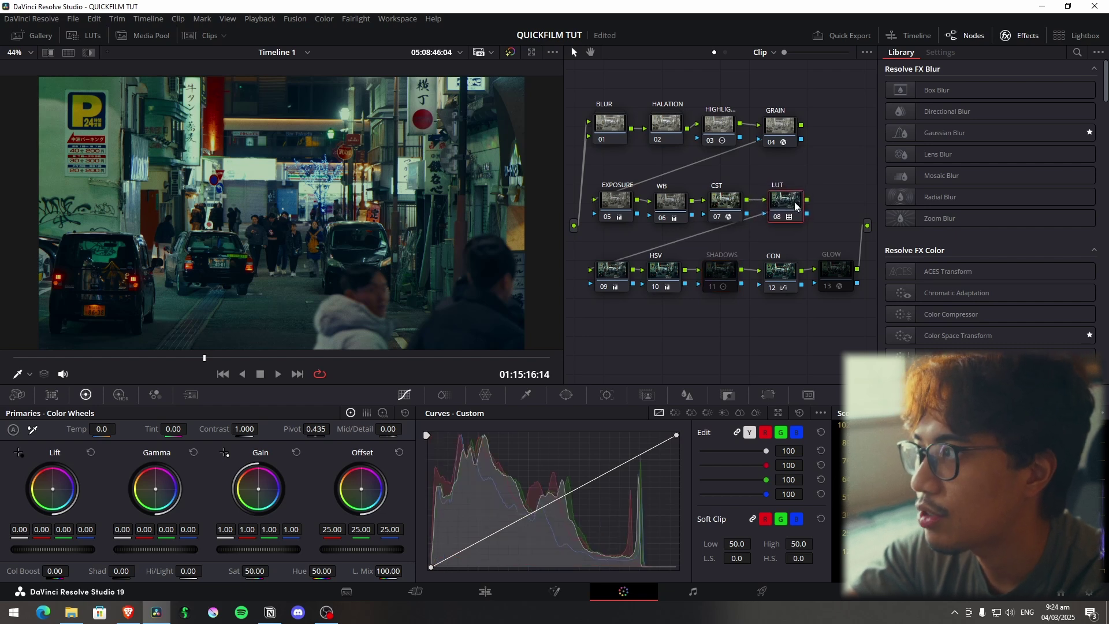
pyautogui.moveTo(783, 222)
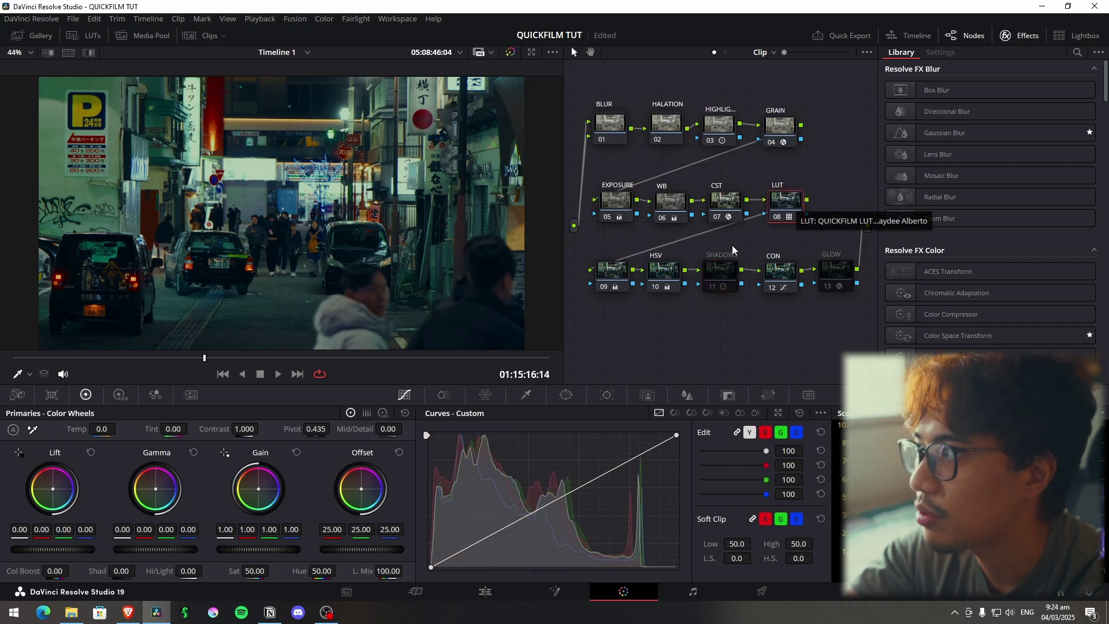
pyautogui.click(722, 274)
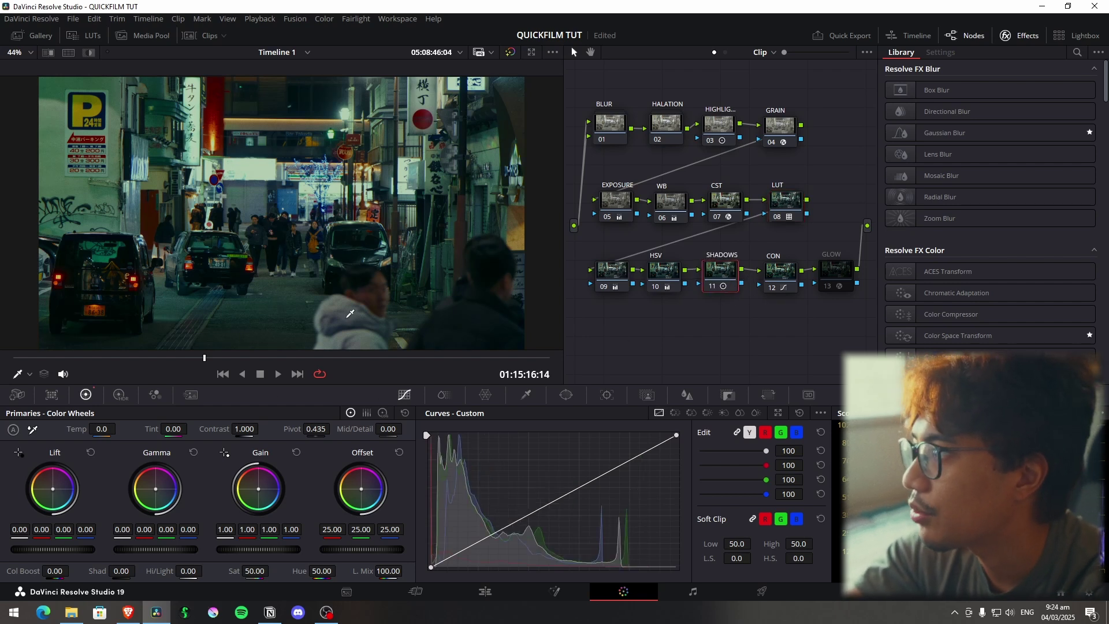
pyautogui.hotkey('ctrl', 'd')
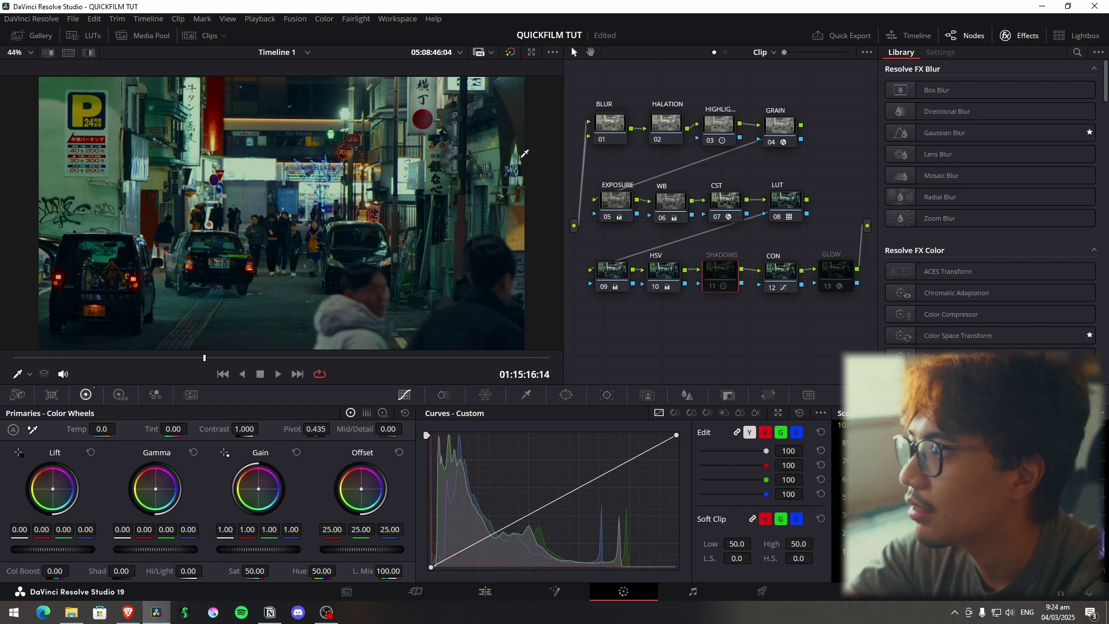
pyautogui.hotkey('shift', "'")
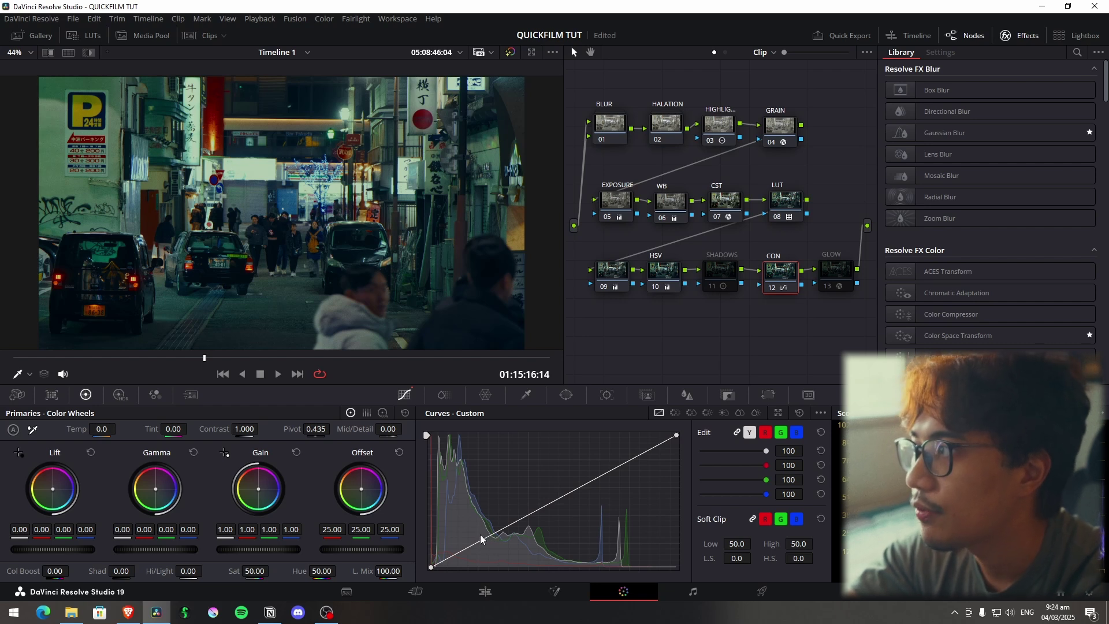
# Reset the CON curve, then pull its lower section down and lift the upper part slightly
pyautogui.moveTo(494, 533); pyautogui.dragTo(459, 546)
pyautogui.moveTo(547, 511); pyautogui.dragTo(577, 477)
pyautogui.hotkey('shift', 'Home')
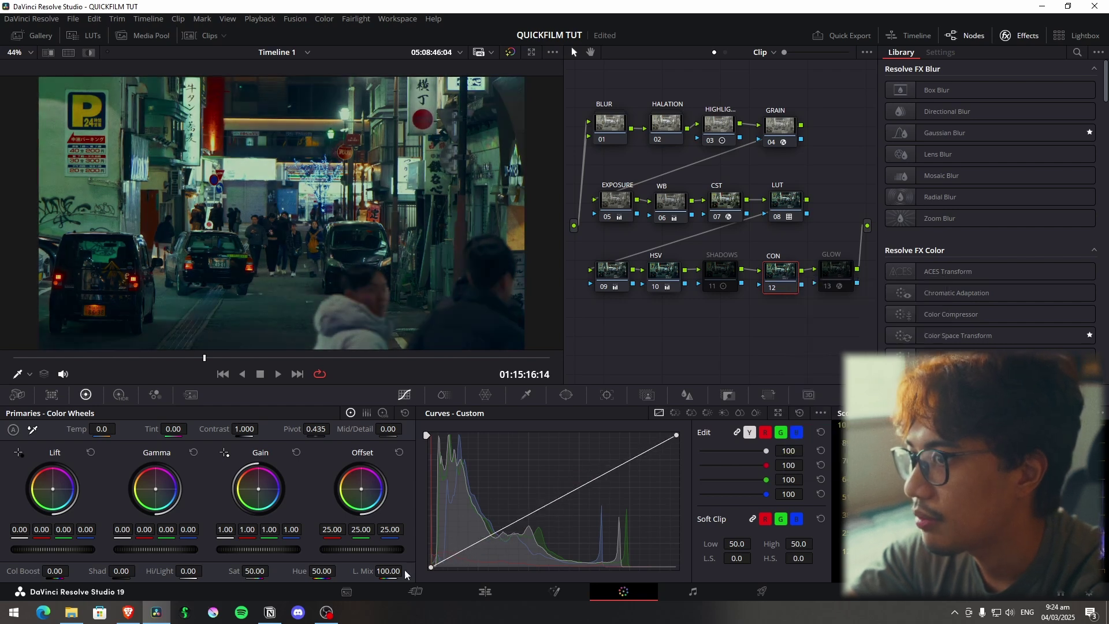
pyautogui.moveTo(429, 564); pyautogui.dragTo(425, 567)
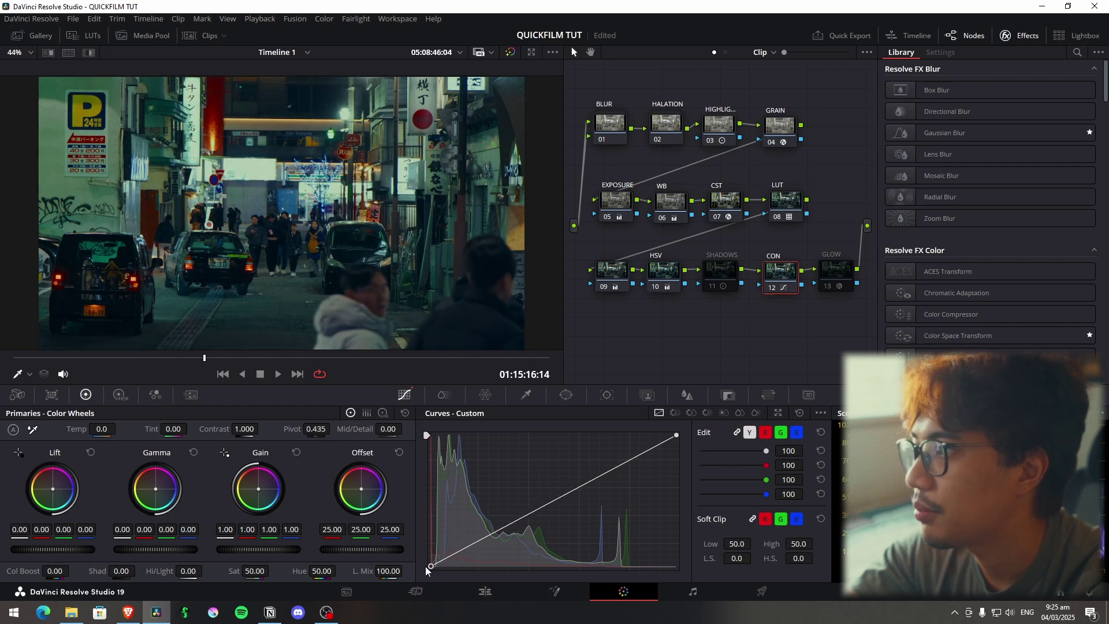
pyautogui.moveTo(482, 537); pyautogui.dragTo(474, 547)
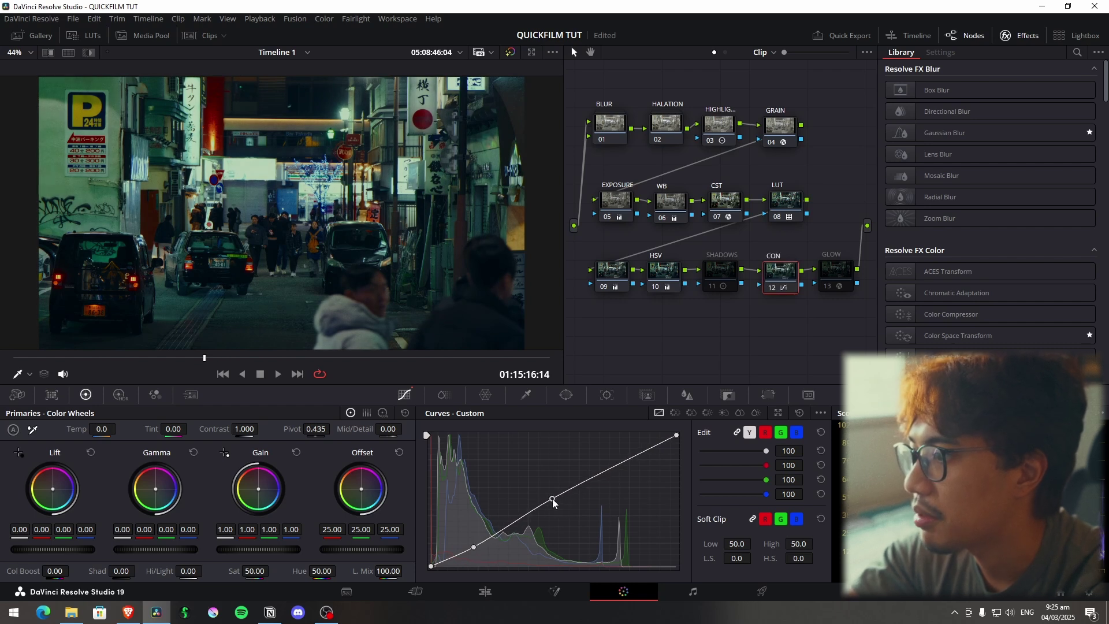
pyautogui.click(555, 499)
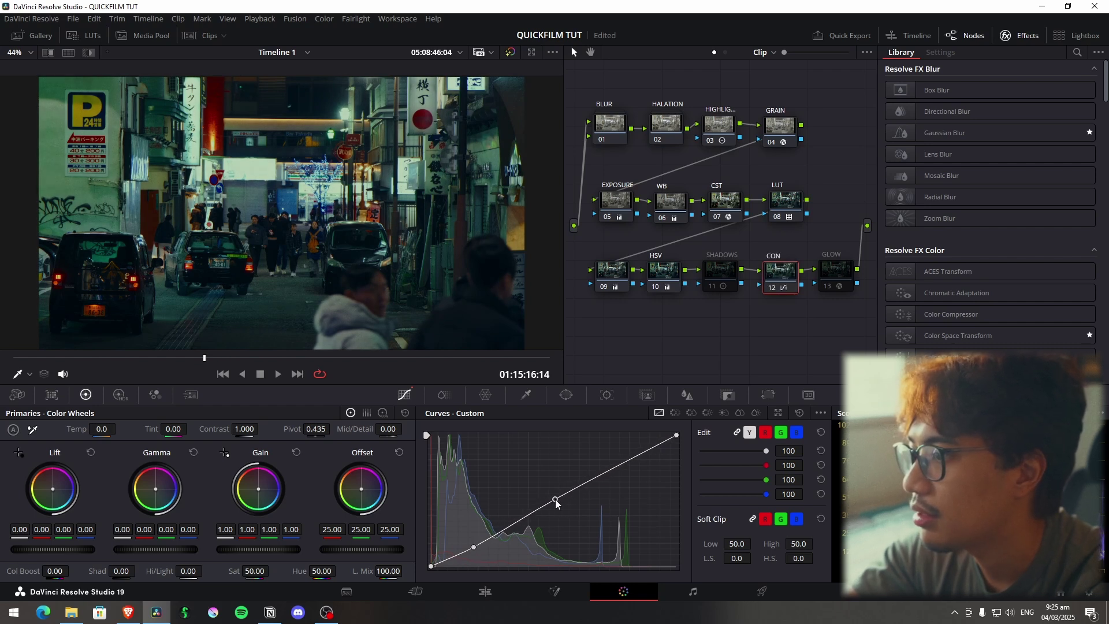
pyautogui.moveTo(607, 475)
pyautogui.mouseDown()
pyautogui.moveTo(601, 457)
pyautogui.moveTo(604, 474)
pyautogui.mouseUp()
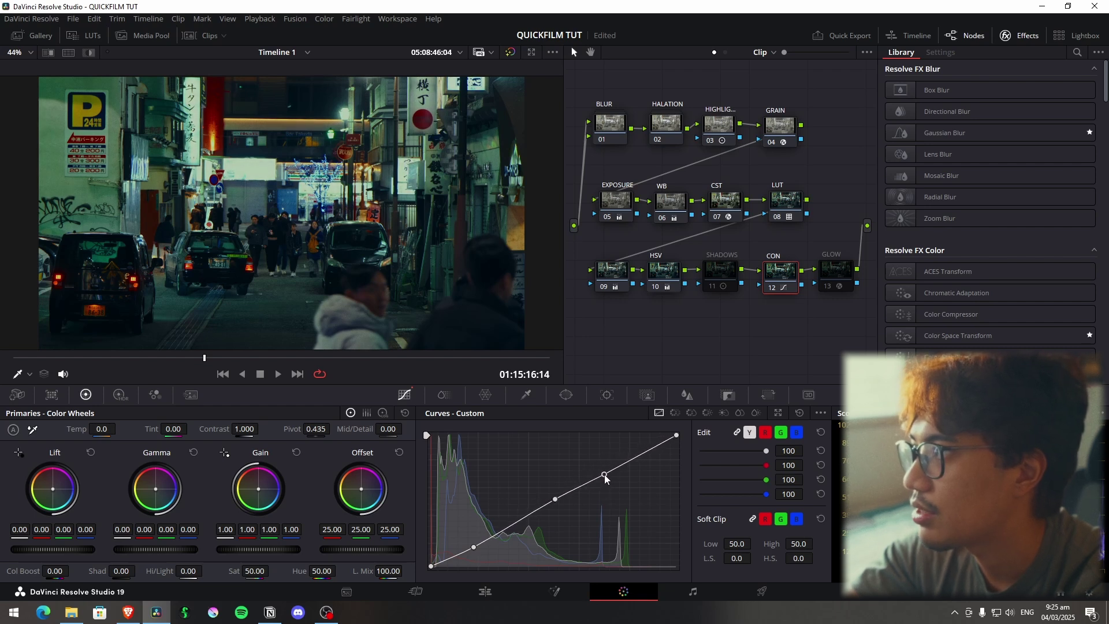
# Move the GLOW node below CON and switch it on, comparing the image with and without it
pyautogui.hotkey('ctrl', 'd')
pyautogui.hotkey('ctrl', 'd')
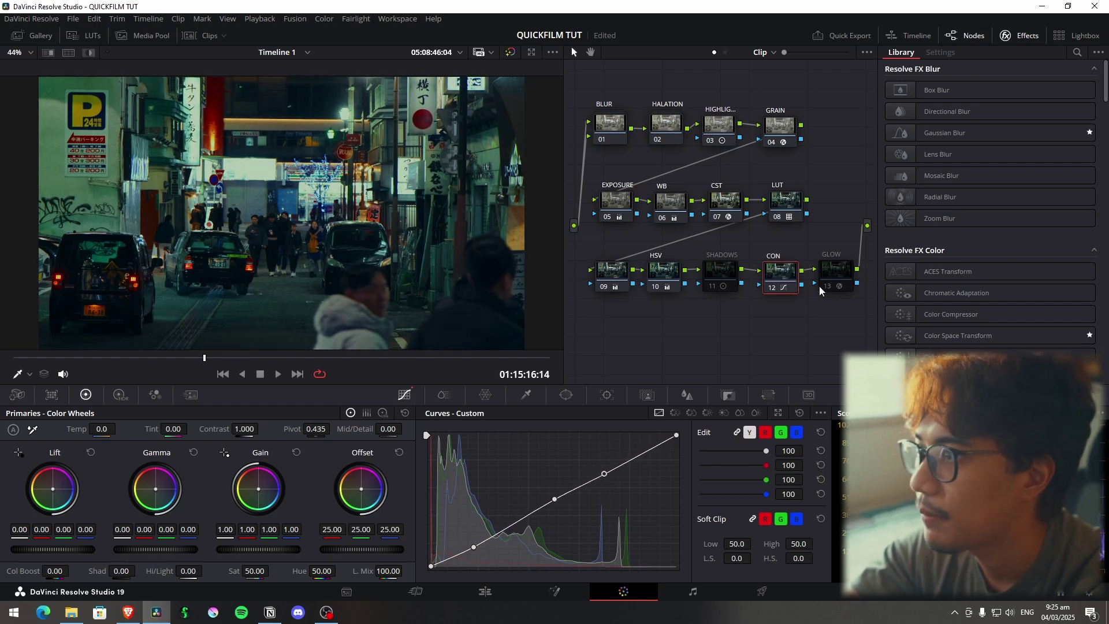
pyautogui.moveTo(837, 272); pyautogui.dragTo(775, 312)
pyautogui.hotkey('ctrl', 'd')
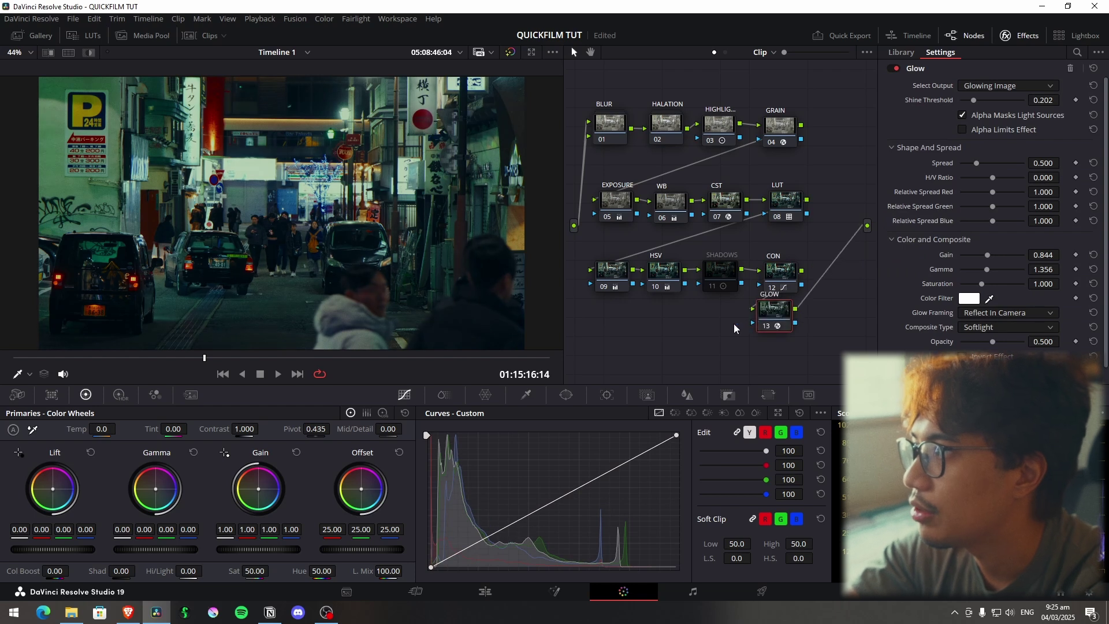
pyautogui.hotkey('ctrl', 'd')
pyautogui.hotkey('ctrl', 'd')
pyautogui.hotkey('ctrl', 'd')
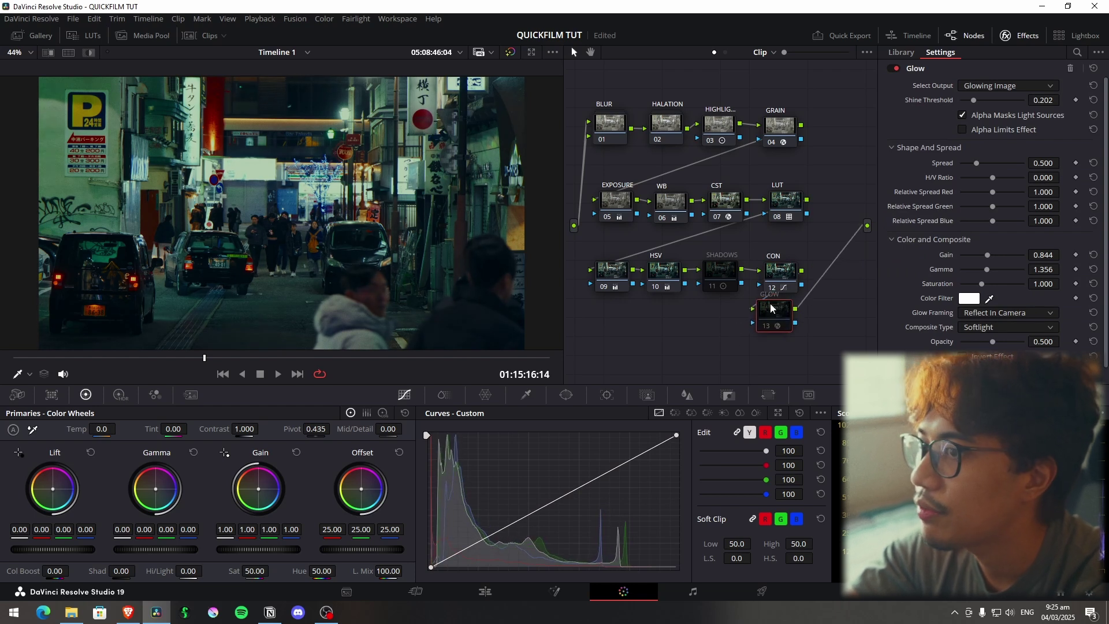
pyautogui.moveTo(775, 311); pyautogui.dragTo(813, 322)
pyautogui.hotkey('ctrl', 'z')
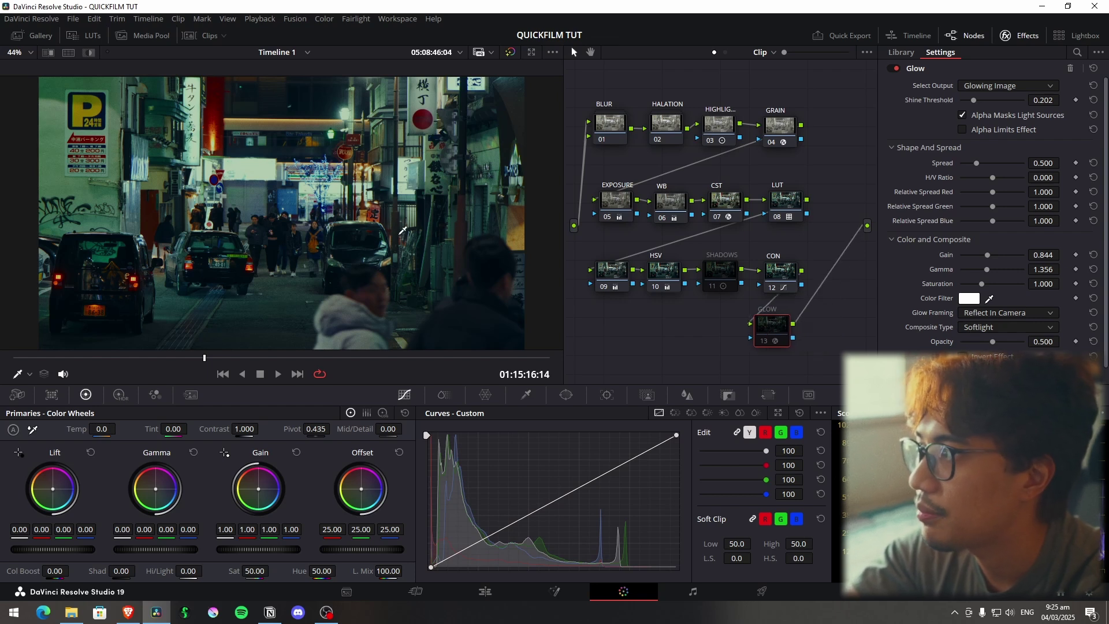
pyautogui.hotkey('ctrl', 'd')
pyautogui.hotkey('ctrl', 'd')
pyautogui.hotkey('ctrl', 'd')
pyautogui.hotkey('ctrl', 'd')
pyautogui.hotkey('ctrl', 'd')
pyautogui.hotkey('ctrl', 'd')
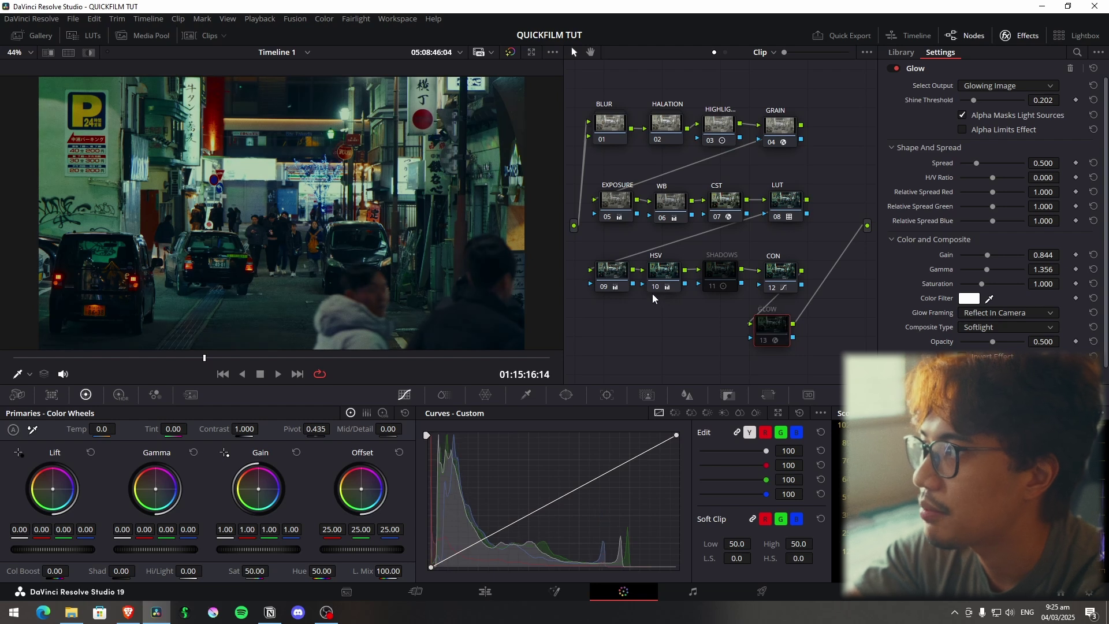
pyautogui.hotkey('ctrl', 'd')
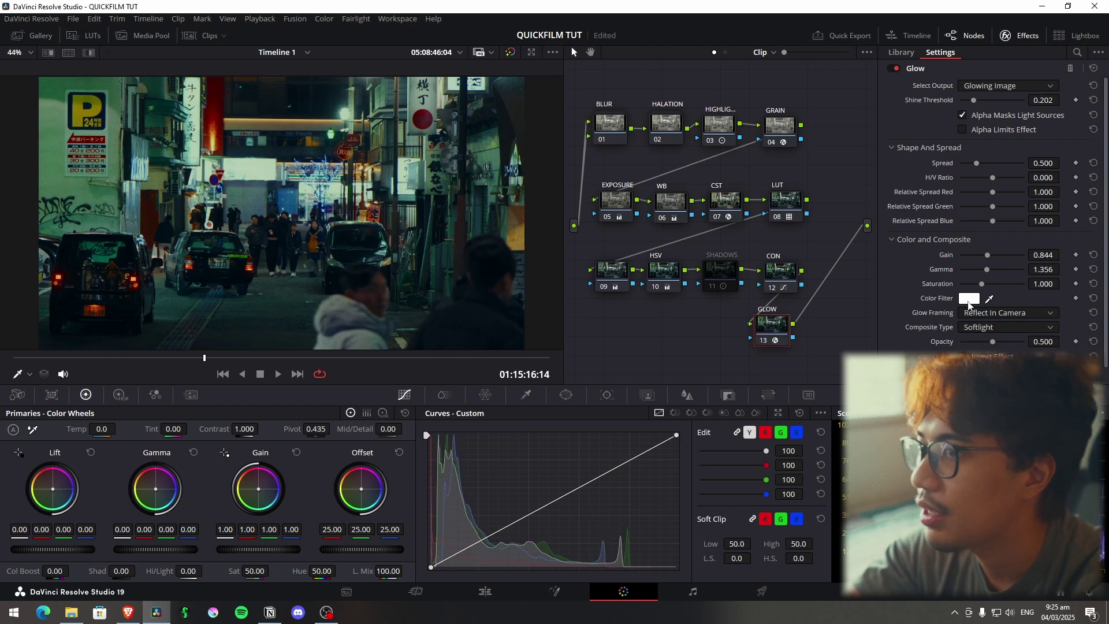
# Set the glow's composite type to Screen and compare it on and off against Softlight
pyautogui.click(1006, 327)
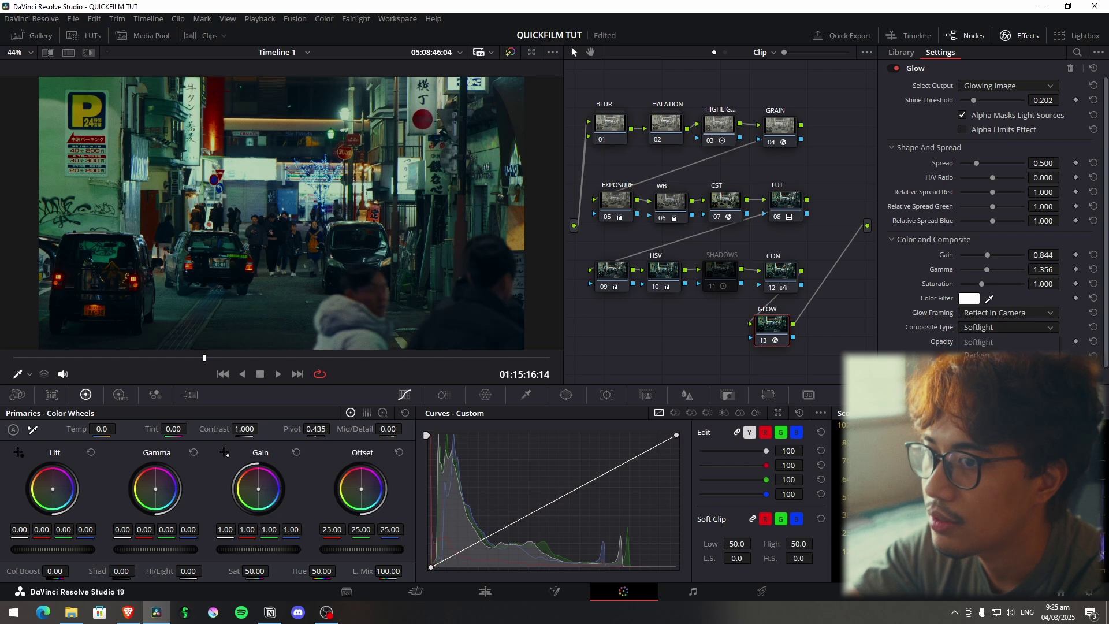
pyautogui.click(982, 370)
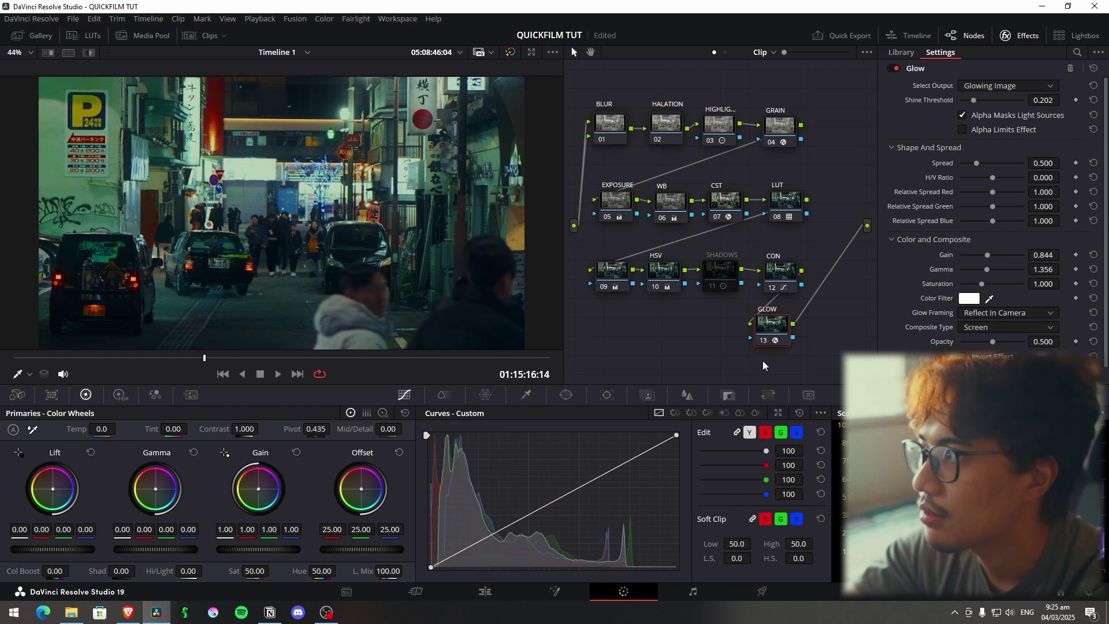
pyautogui.hotkey('ctrl', 'd')
pyautogui.hotkey('ctrl', 'd')
pyautogui.hotkey('ctrl', 'd')
pyautogui.hotkey('ctrl', 'd')
pyautogui.hotkey('ctrl', 'd')
pyautogui.hotkey('ctrl', 'd')
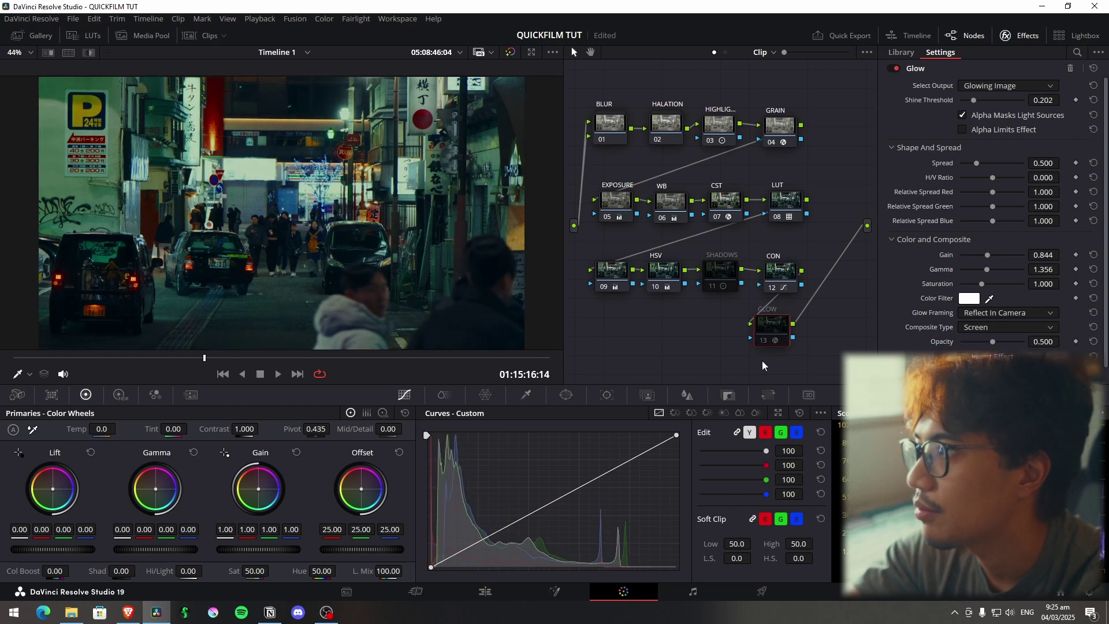
pyautogui.hotkey('ctrl', 'd')
pyautogui.hotkey('ctrl', 'd')
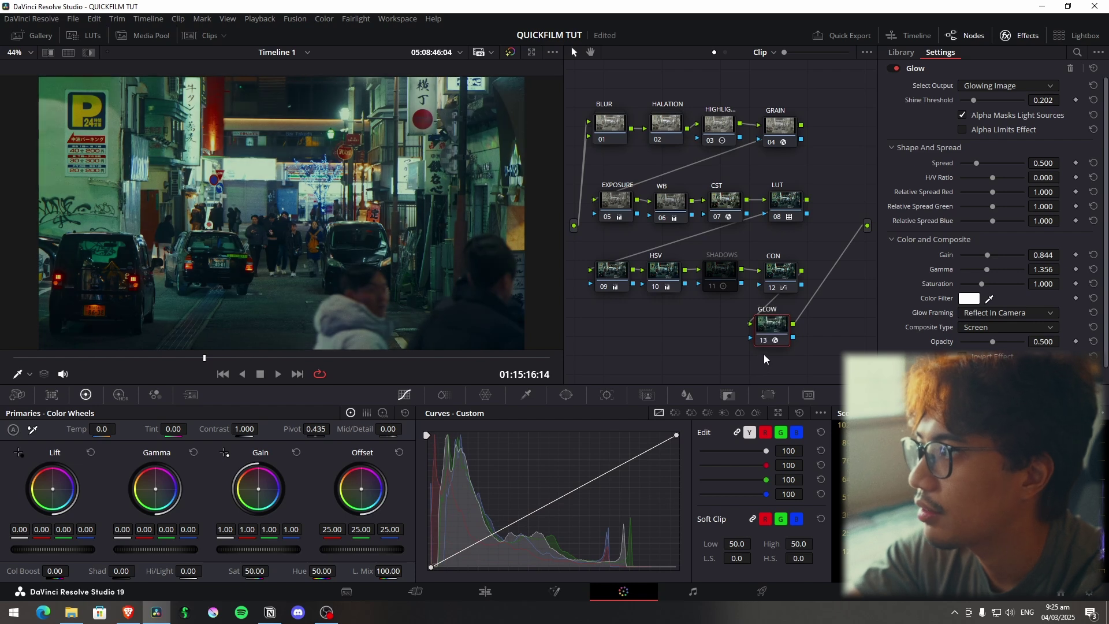
pyautogui.click(994, 327)
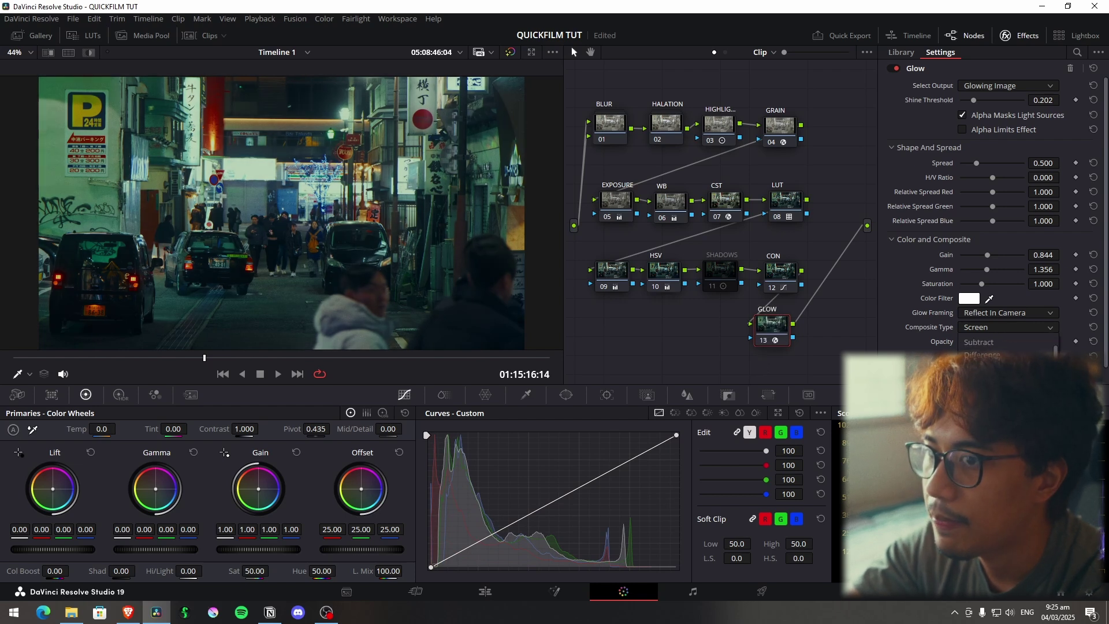
pyautogui.hotkey('ctrl', 'd')
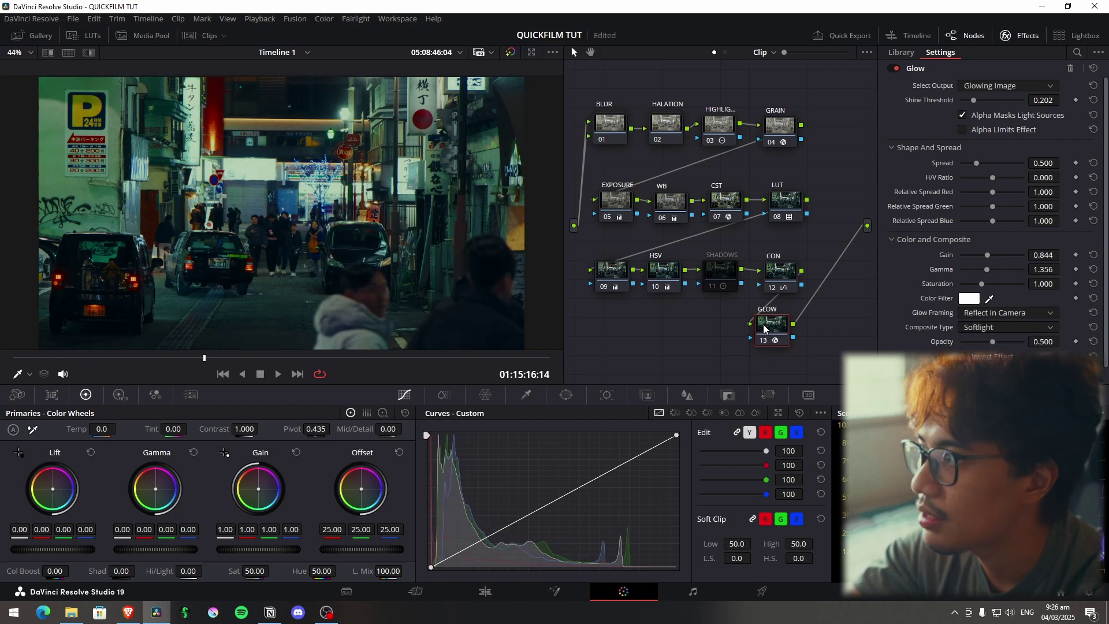
# Add node 14 with a parallel node and set the mixer to a brightening blend mode
pyautogui.hotkey('alt', 's')
pyautogui.hotkey('alt', 'l')
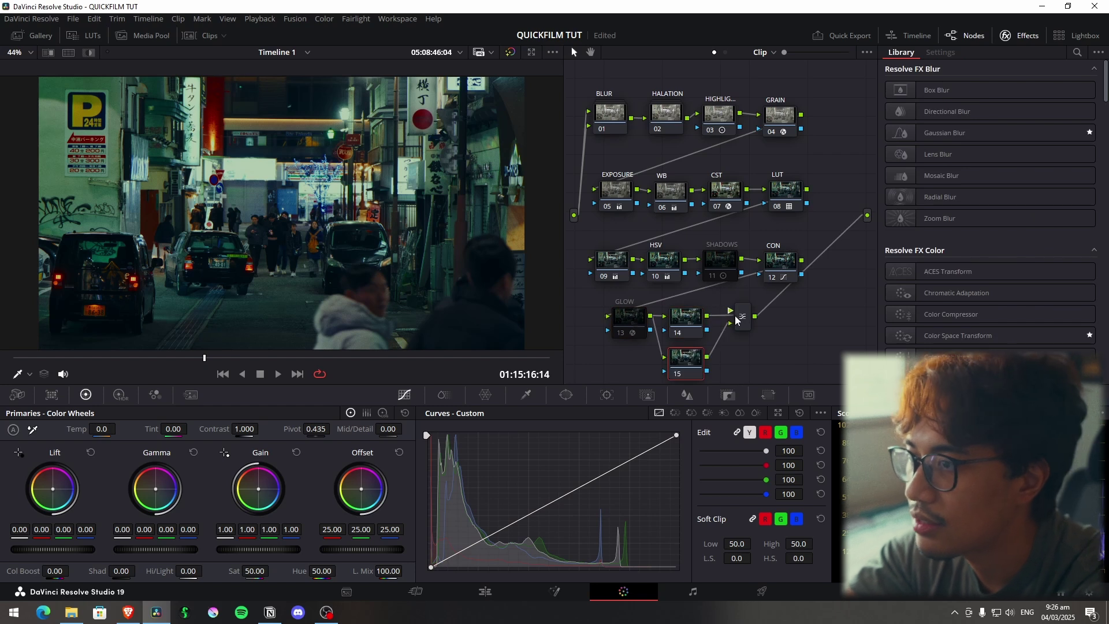
pyautogui.moveTo(741, 320); pyautogui.dragTo(735, 334)
pyautogui.rightClick(736, 334)
pyautogui.moveTo(818, 410)
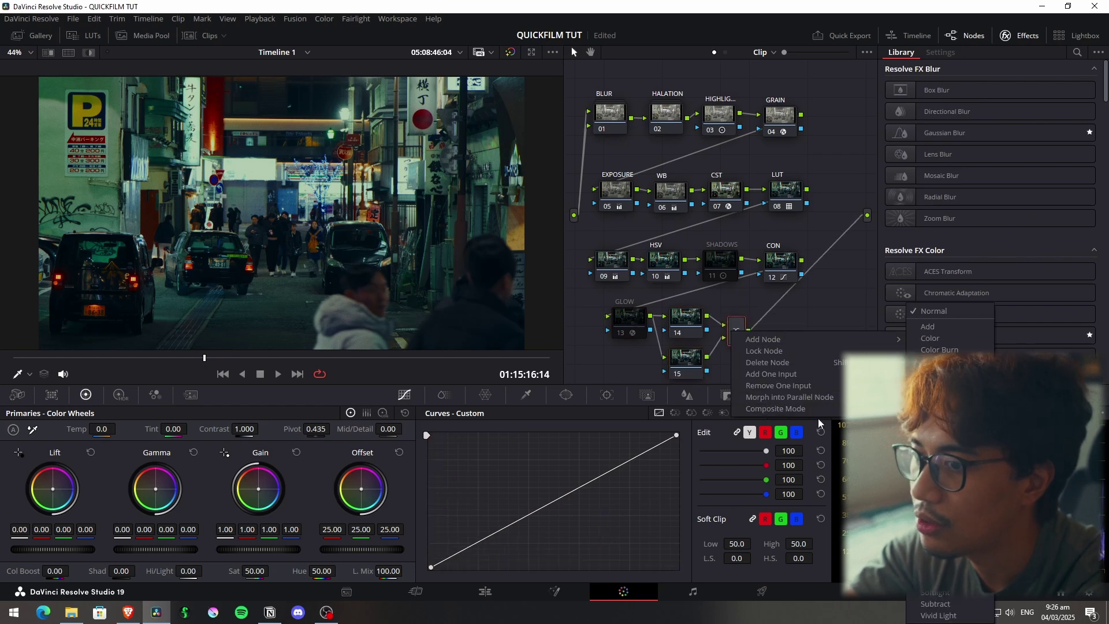
pyautogui.press('Escape')
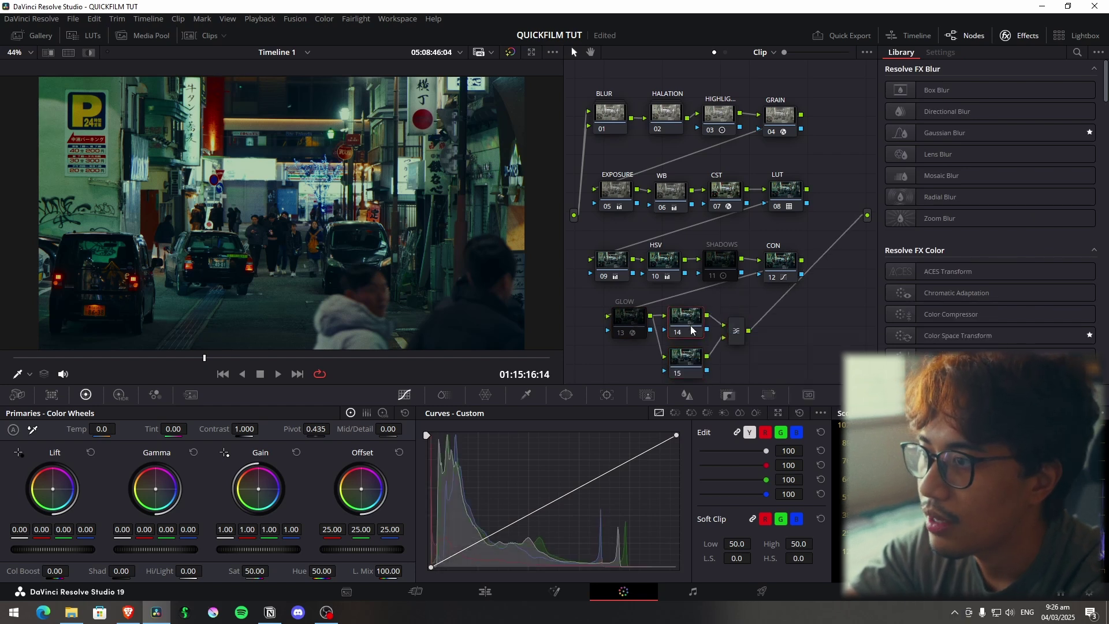
pyautogui.hotkey('ctrl', 'z')
pyautogui.hotkey('ctrl', 'z')
pyautogui.hotkey('ctrl', 'z')
pyautogui.hotkey('ctrl', 'z')
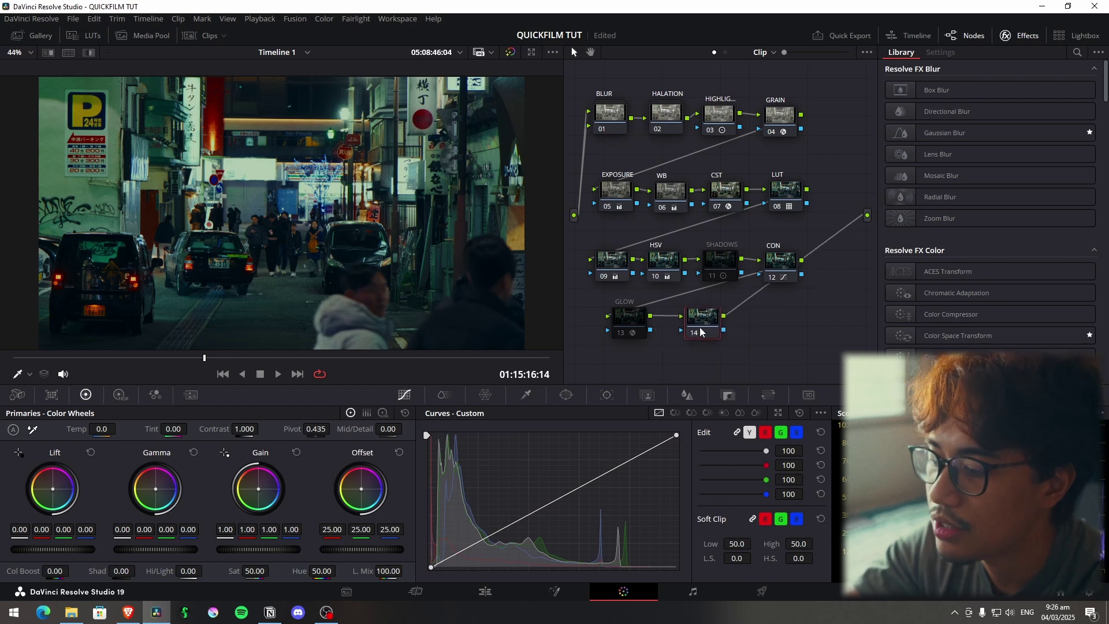
pyautogui.hotkey('alt', 'p')
pyautogui.moveTo(759, 316); pyautogui.dragTo(748, 324)
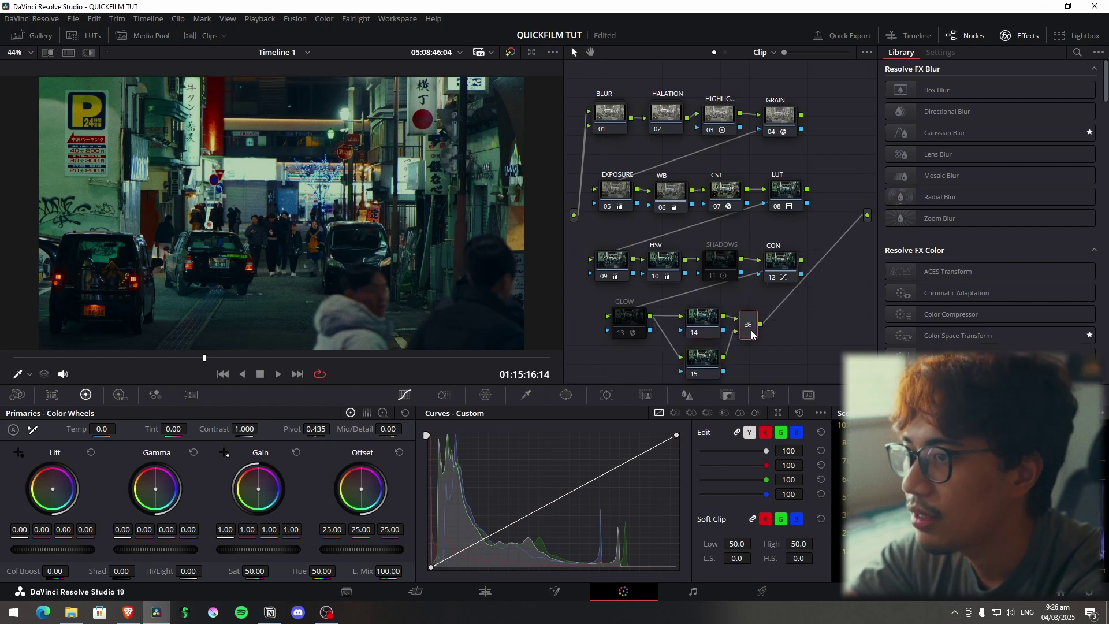
pyautogui.rightClick(749, 324)
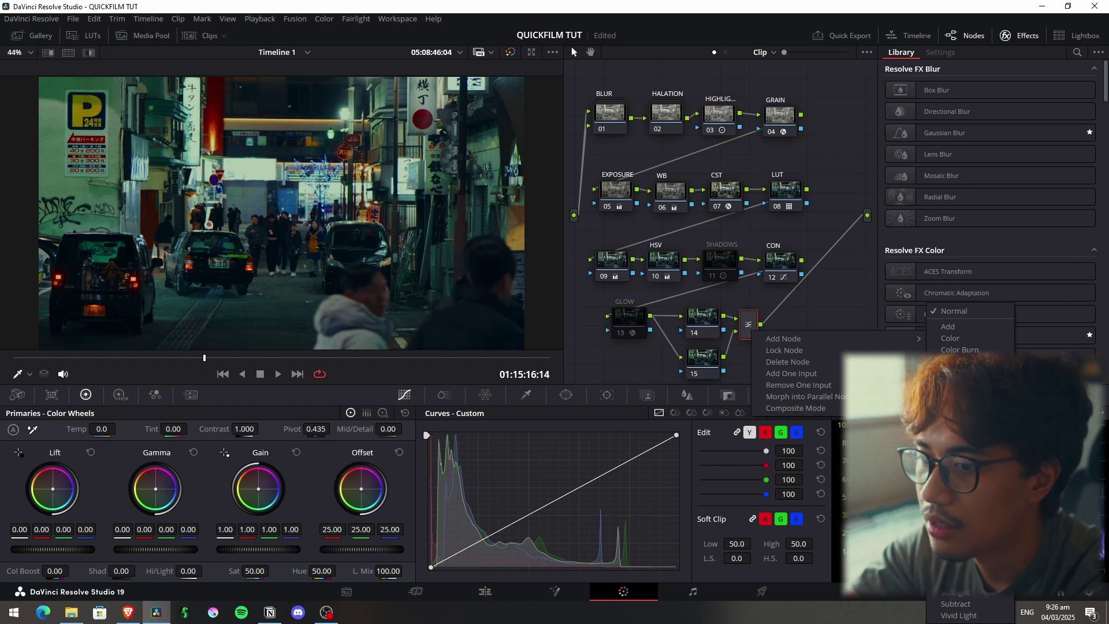
pyautogui.press('Escape')
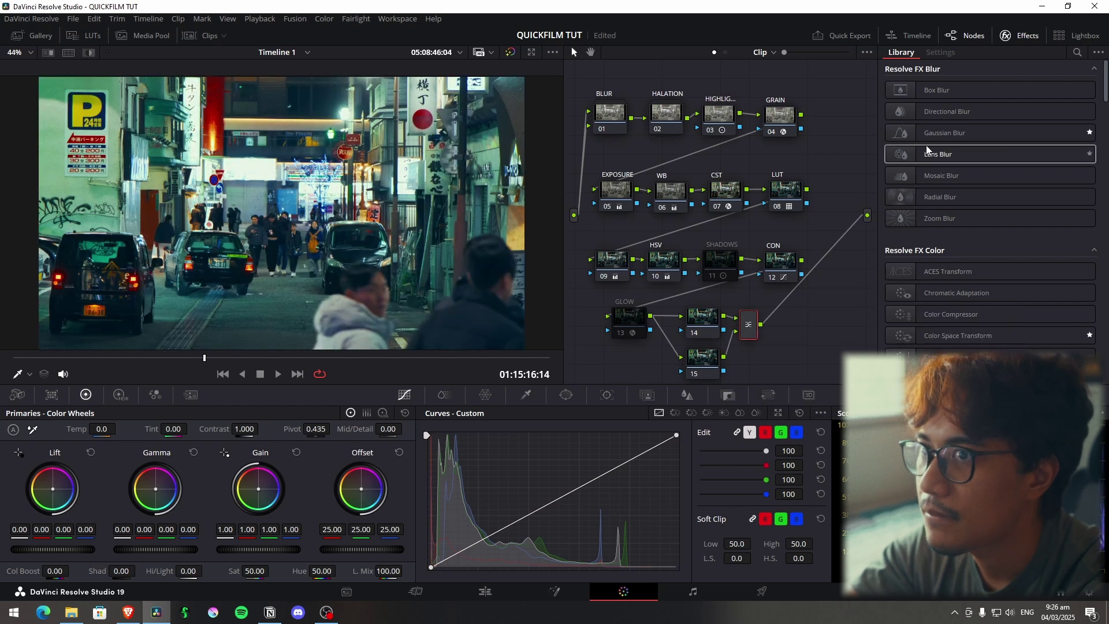
# Give node 14 a Gaussian Blur at strength 0.523 and pull its curve's top point down
pyautogui.moveTo(947, 133); pyautogui.dragTo(703, 320)
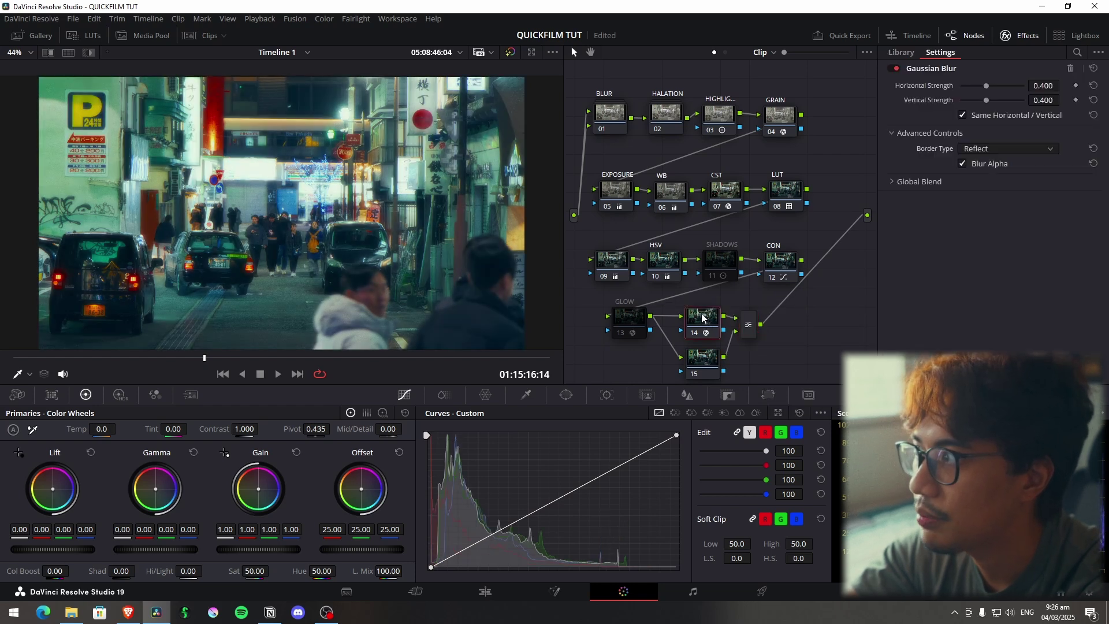
pyautogui.moveTo(993, 86); pyautogui.dragTo(994, 85)
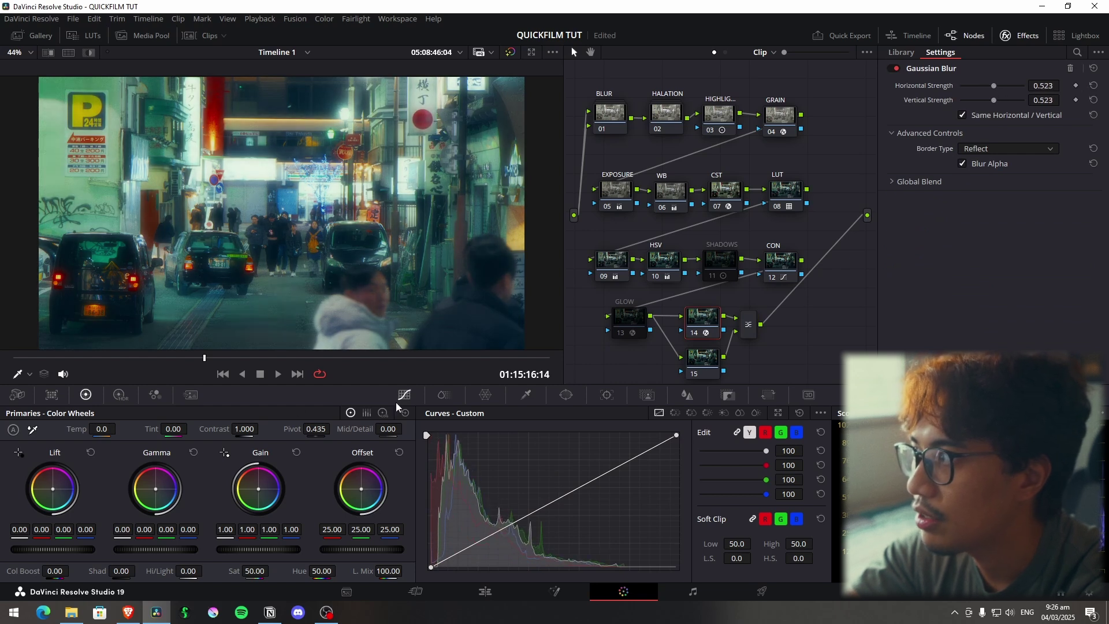
pyautogui.moveTo(677, 441); pyautogui.dragTo(675, 546)
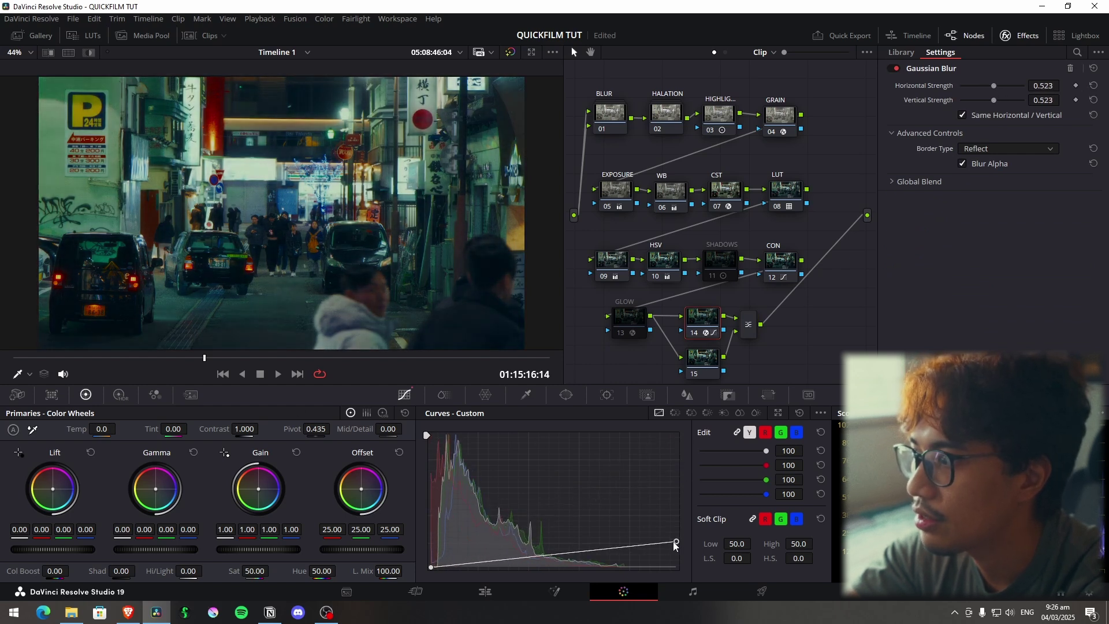
pyautogui.moveTo(558, 556)
pyautogui.mouseDown()
pyautogui.moveTo(560, 577)
pyautogui.moveTo(563, 556)
pyautogui.mouseUp()
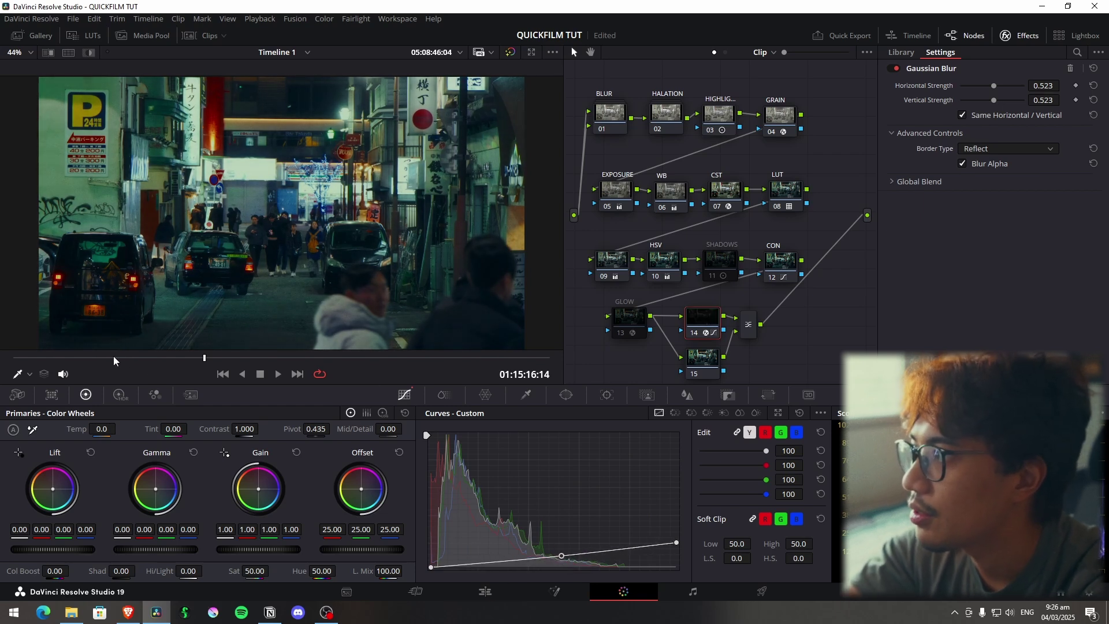
# Apply the QUICKFILM still's grade from the Gallery to the autumn street clip
pyautogui.hotkey('shift', 'd')
pyautogui.hotkey('shift', 'd')
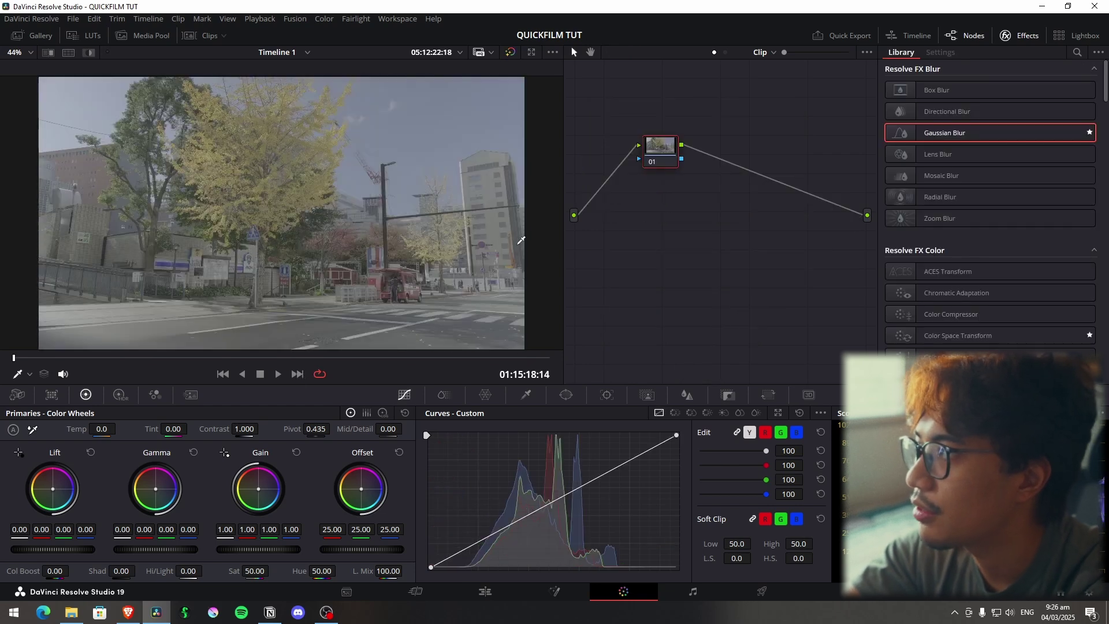
pyautogui.click(207, 36)
pyautogui.click(206, 36)
pyautogui.click(40, 37)
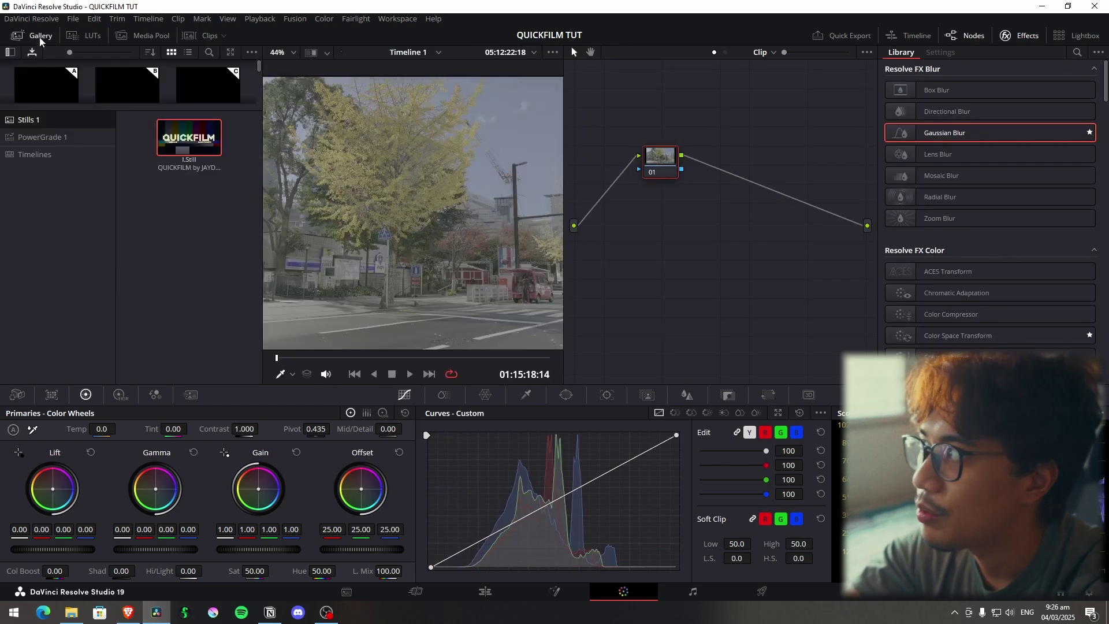
pyautogui.rightClick(173, 132)
pyautogui.click(187, 167)
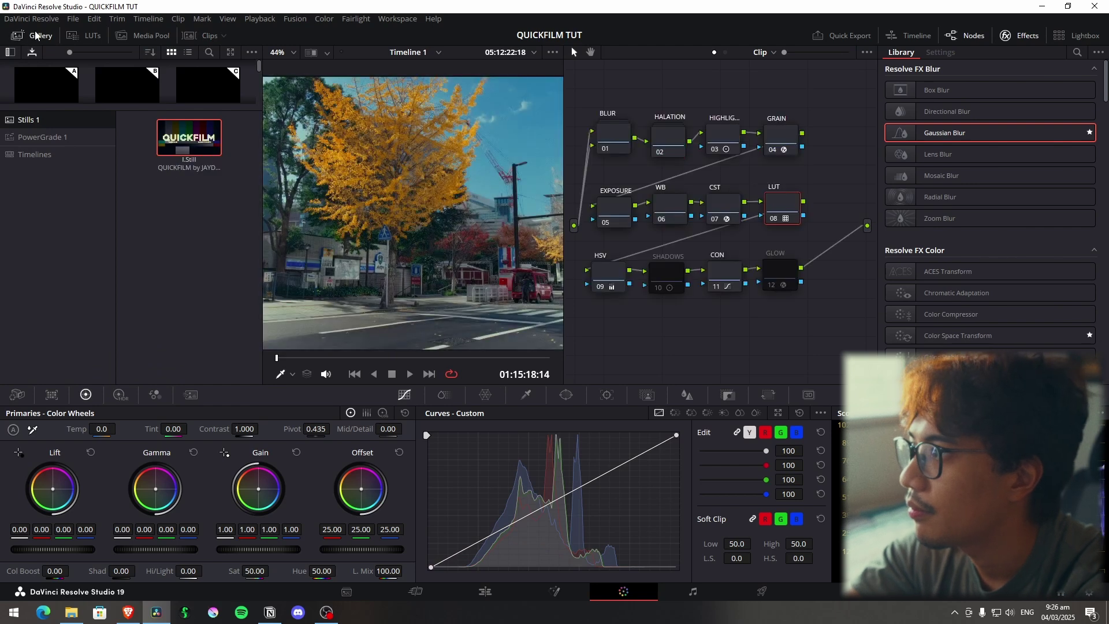
pyautogui.click(36, 35)
# Set the EXPOSURE node's gain to 0.91 and gamma to 0.01
pyautogui.click(601, 215)
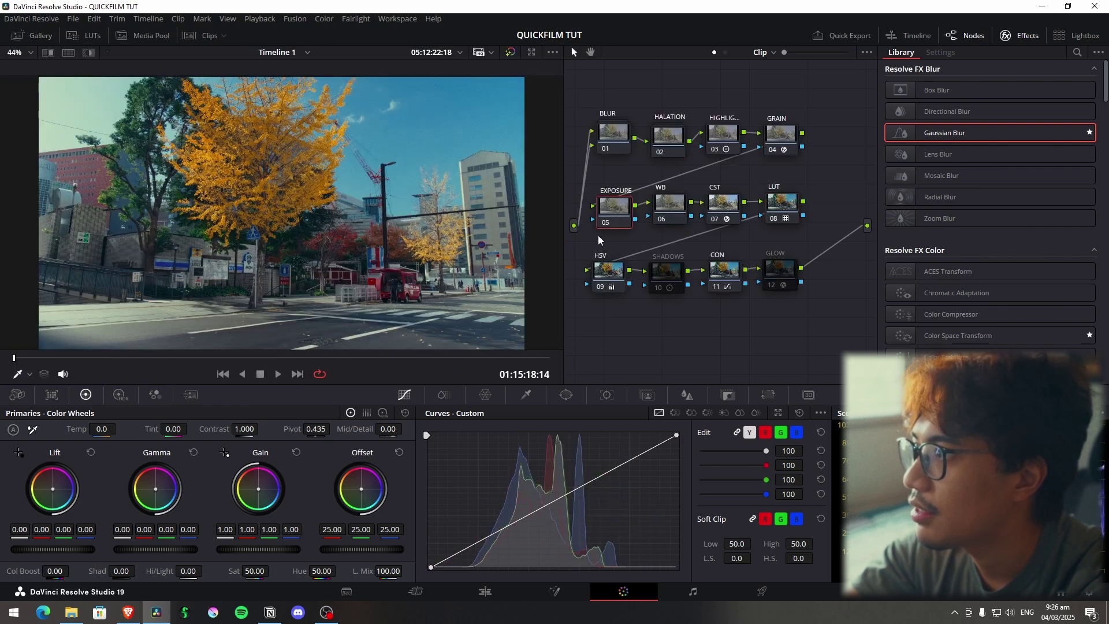
pyautogui.moveTo(259, 549); pyautogui.dragTo(237, 549)
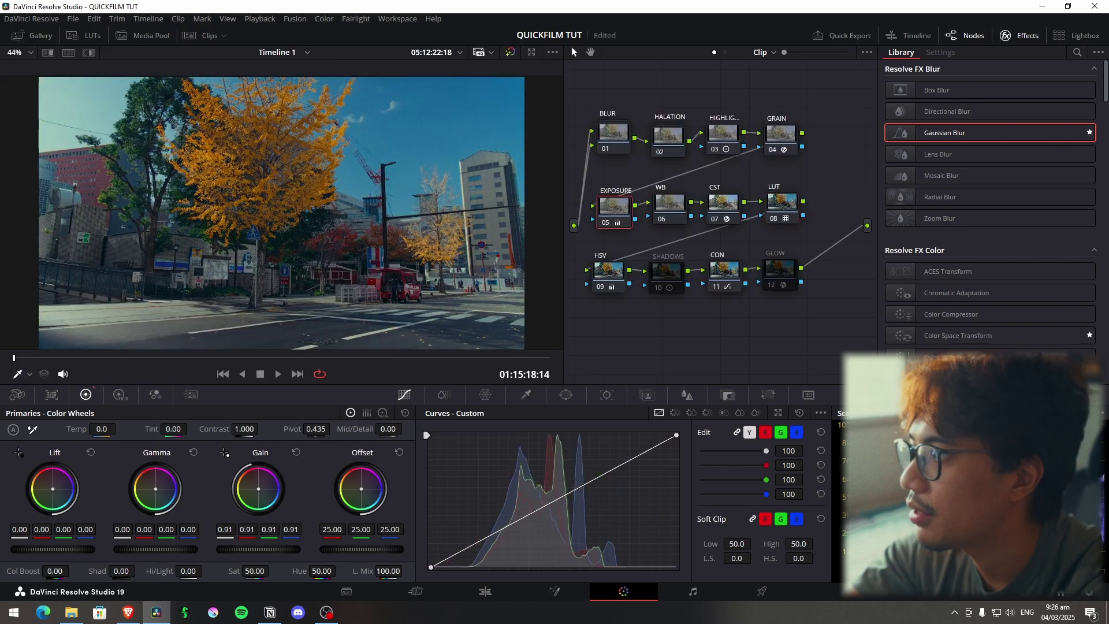
pyautogui.moveTo(156, 549); pyautogui.dragTo(159, 549)
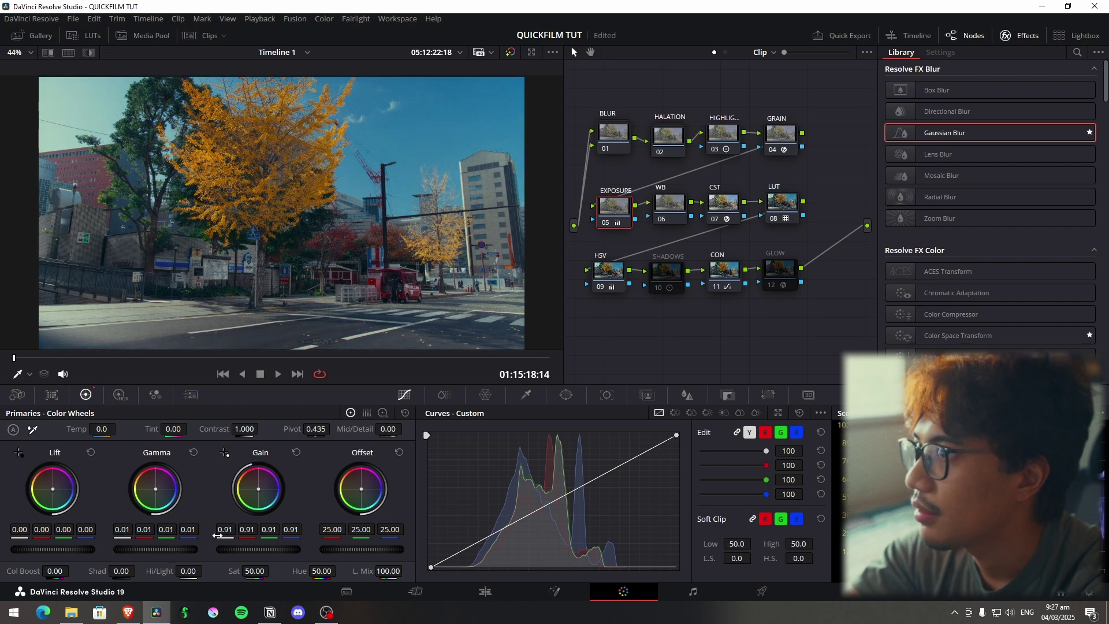
# Add control points to the CON node's curve and bend it into an S
pyautogui.click(713, 272)
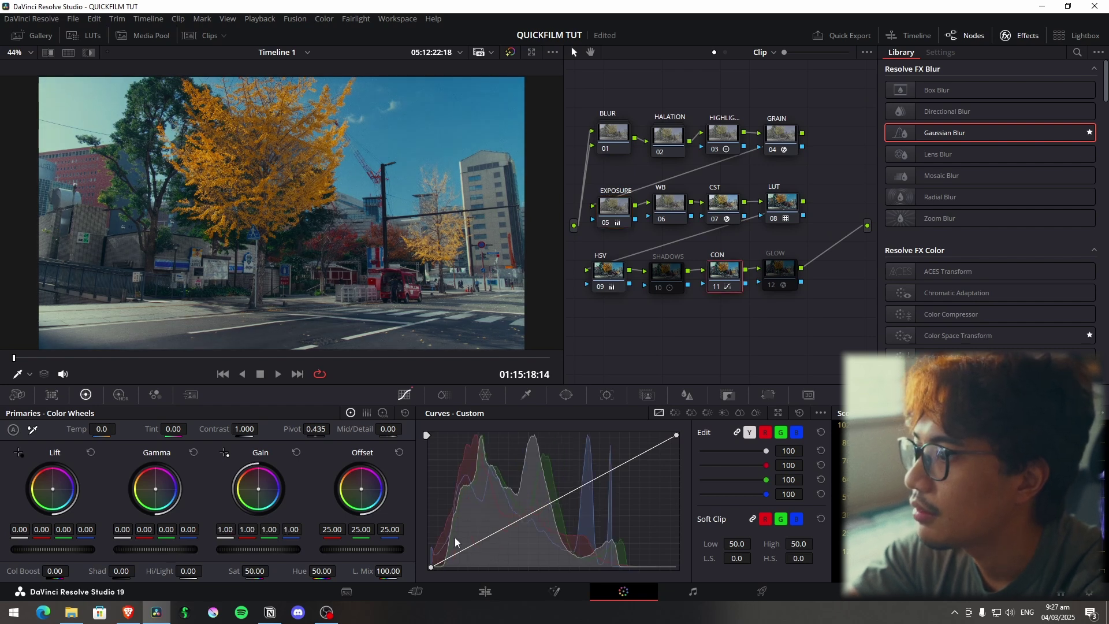
pyautogui.click(489, 542)
pyautogui.click(561, 506)
pyautogui.moveTo(561, 506); pyautogui.dragTo(569, 490)
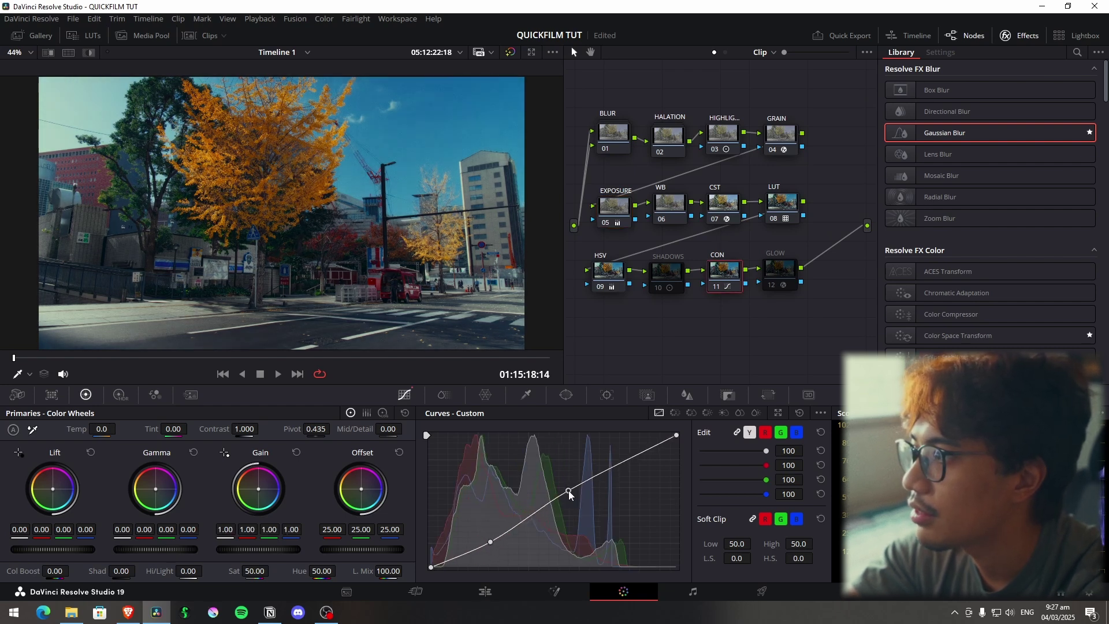
pyautogui.click(627, 459)
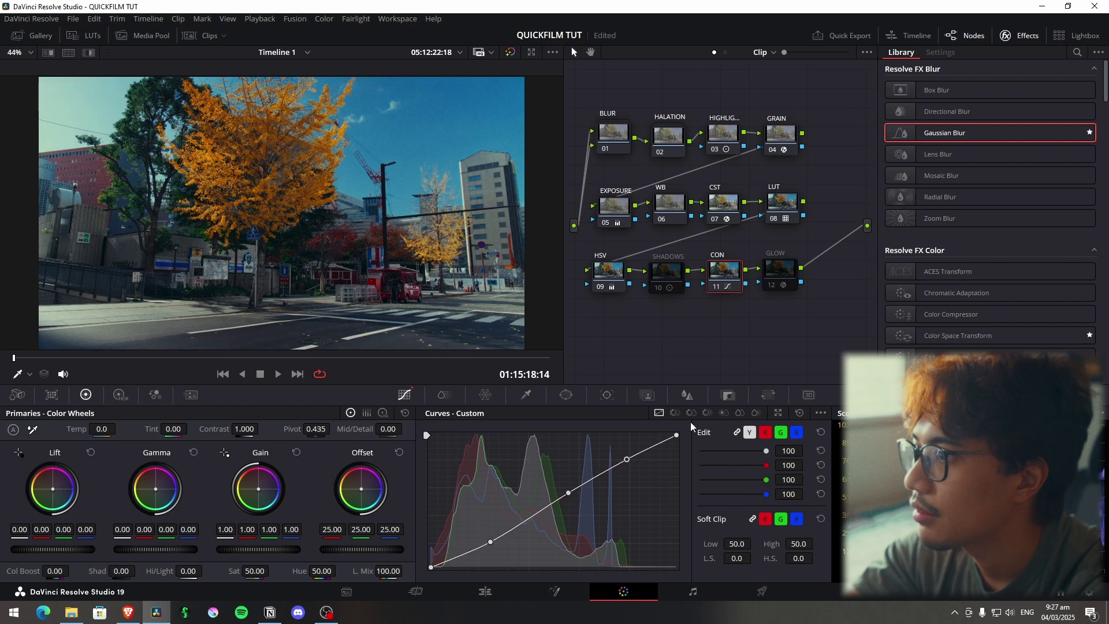
# Insert node 09 before HSV and set its colour space and gamma
pyautogui.moveTo(609, 270); pyautogui.dragTo(646, 327)
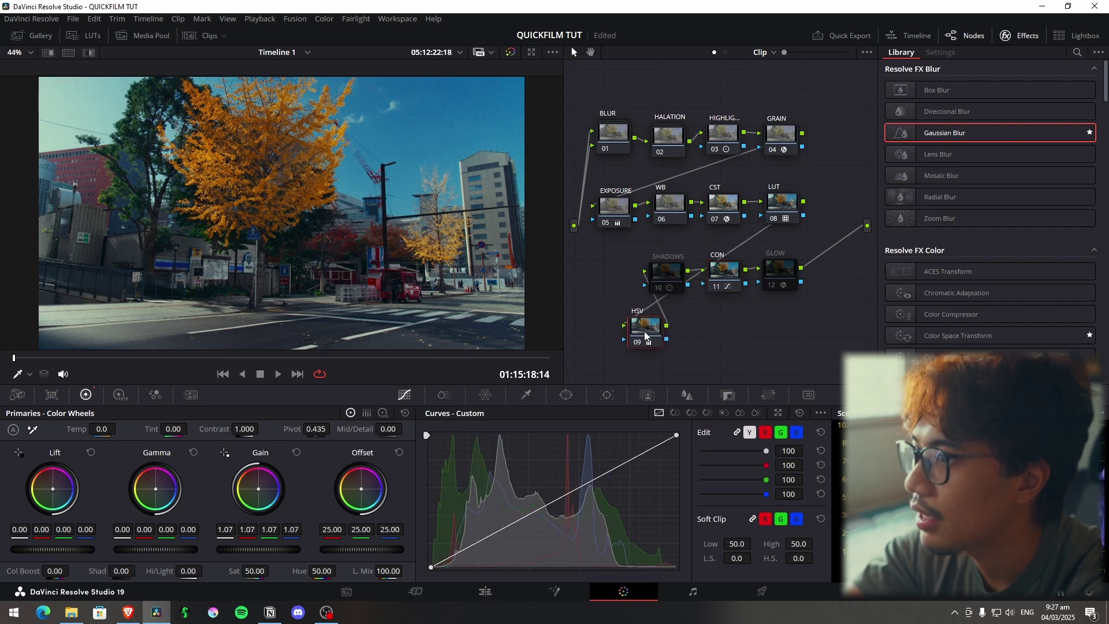
pyautogui.hotkey('shift', 's')
pyautogui.rightClick(598, 341)
pyautogui.moveTo(627, 482)
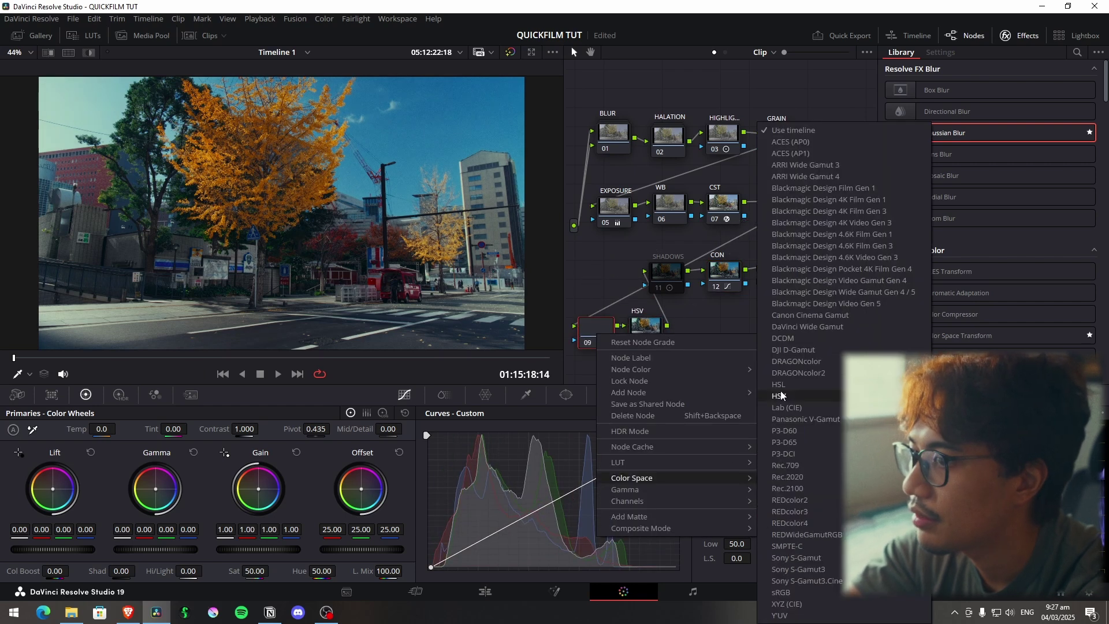
pyautogui.click(809, 243)
pyautogui.rightClick(601, 349)
pyautogui.click(780, 506)
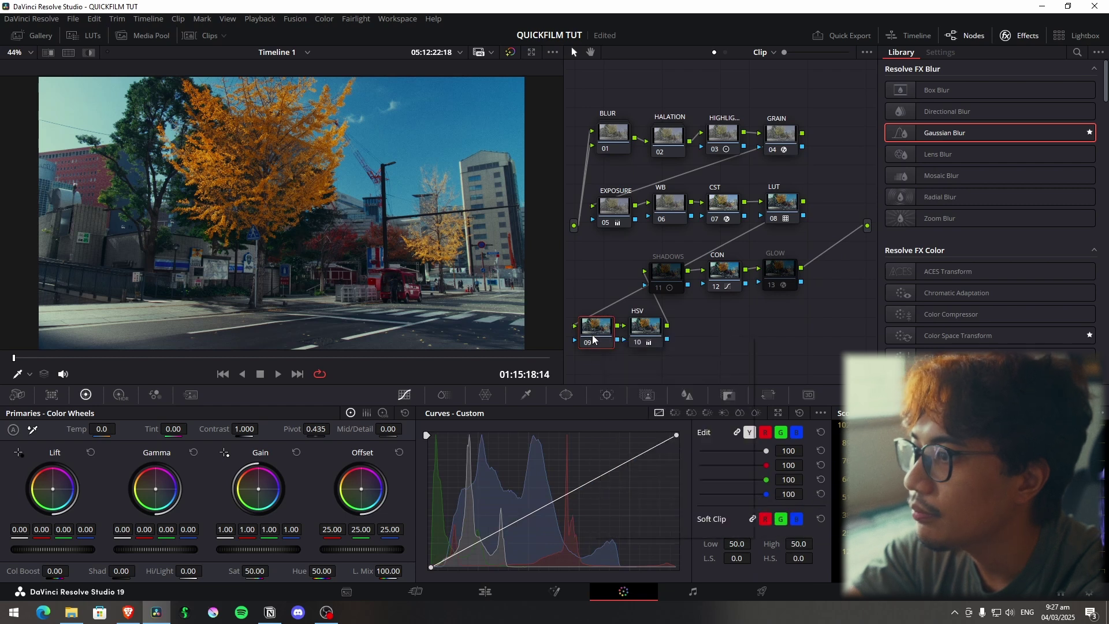
pyautogui.rightClick(597, 333)
pyautogui.click(803, 527)
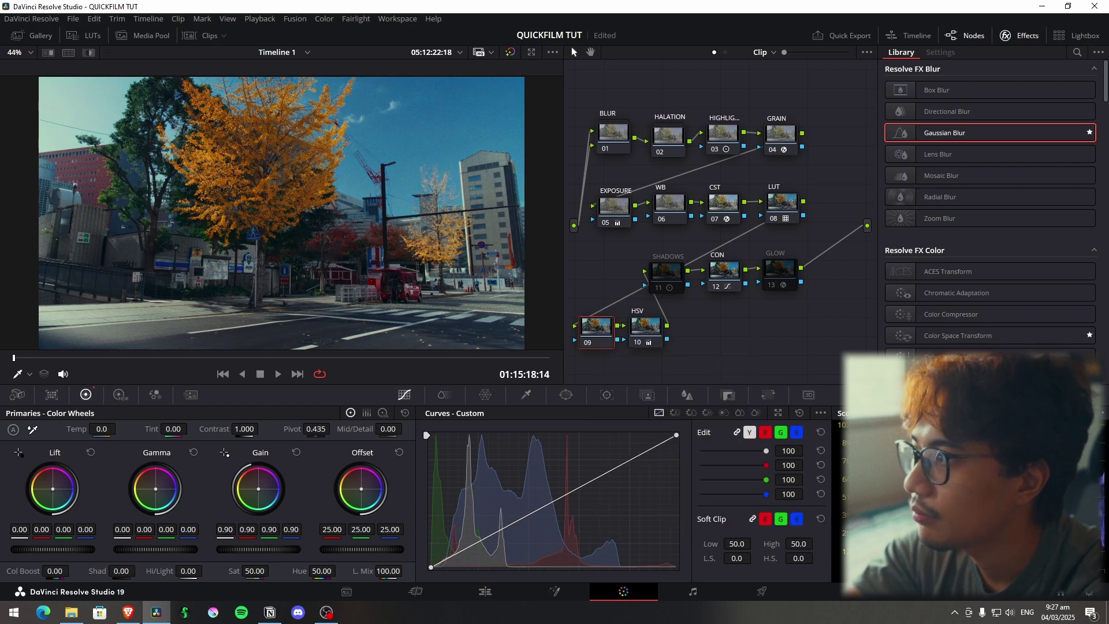
# Select nodes 09 and 10 together and toggle them to compare the look
pyautogui.click(631, 337)
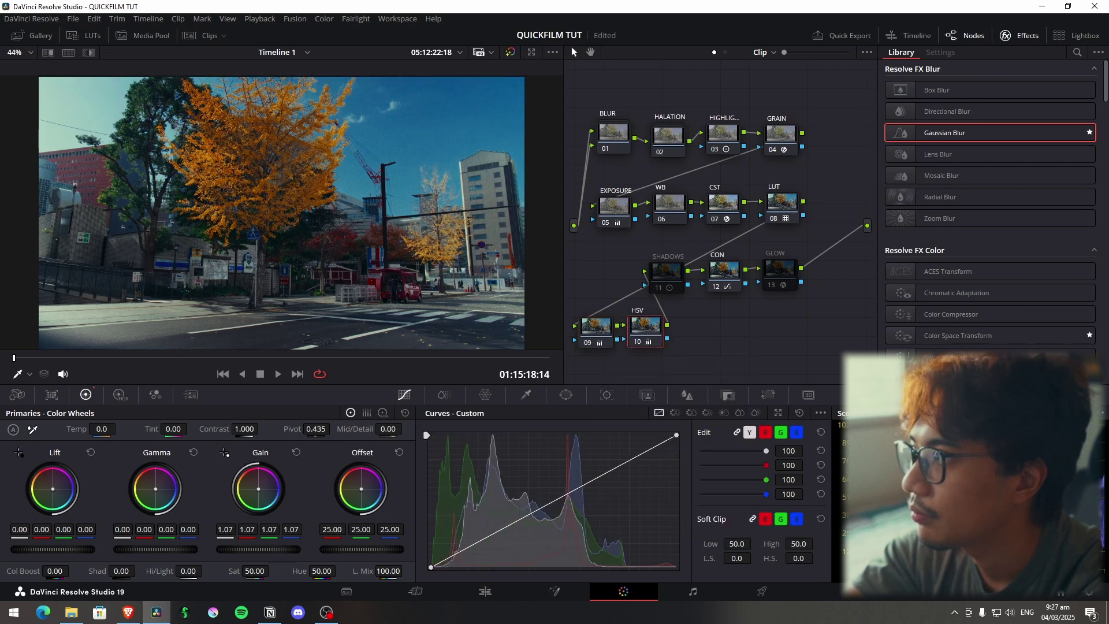
pyautogui.keyDown('ctrl'); pyautogui.click(596, 327); pyautogui.keyUp('ctrl')
pyautogui.hotkey('ctrl', 'd')
pyautogui.hotkey('ctrl', 'd')
pyautogui.hotkey('ctrl', 'd')
pyautogui.hotkey('ctrl', 'd')
pyautogui.hotkey('ctrl', 'd')
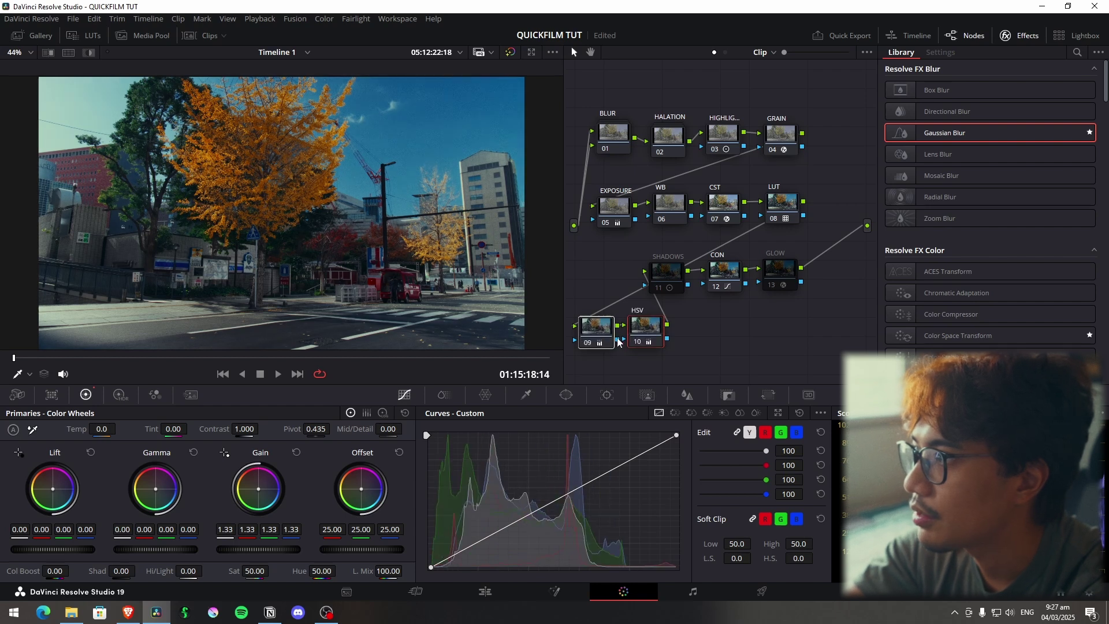
pyautogui.hotkey('ctrl', 'd')
pyautogui.hotkey('ctrl', 'd')
pyautogui.hotkey('ctrl', 'd')
pyautogui.hotkey('ctrl', 'd')
pyautogui.hotkey('ctrl', 'd')
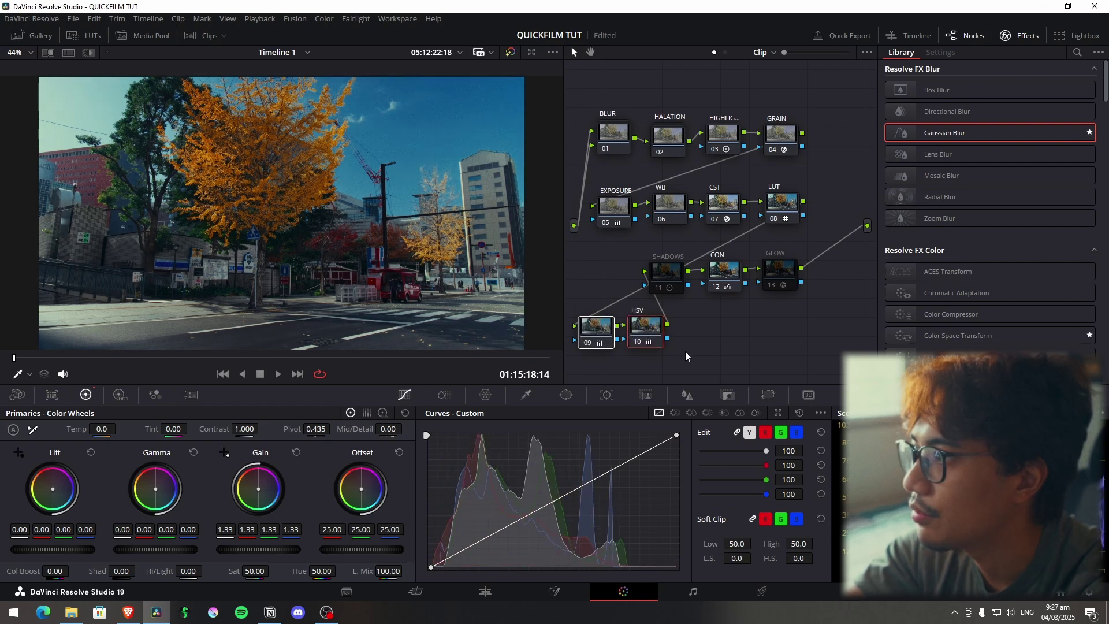
pyautogui.hotkey('ctrl', 'd')
pyautogui.hotkey('ctrl', 'd')
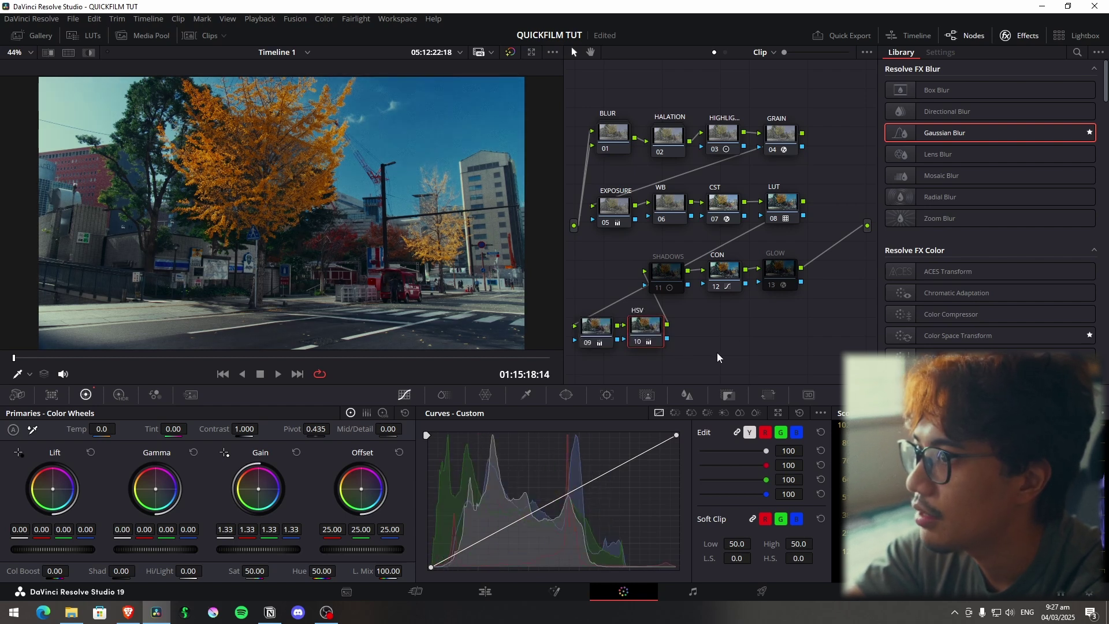
# Switch the GLOW composite type to Screen, toggle the glow, then view the ungraded original
pyautogui.click(782, 276)
pyautogui.hotkey('ctrl', 'd')
pyautogui.hotkey('ctrl', 'd')
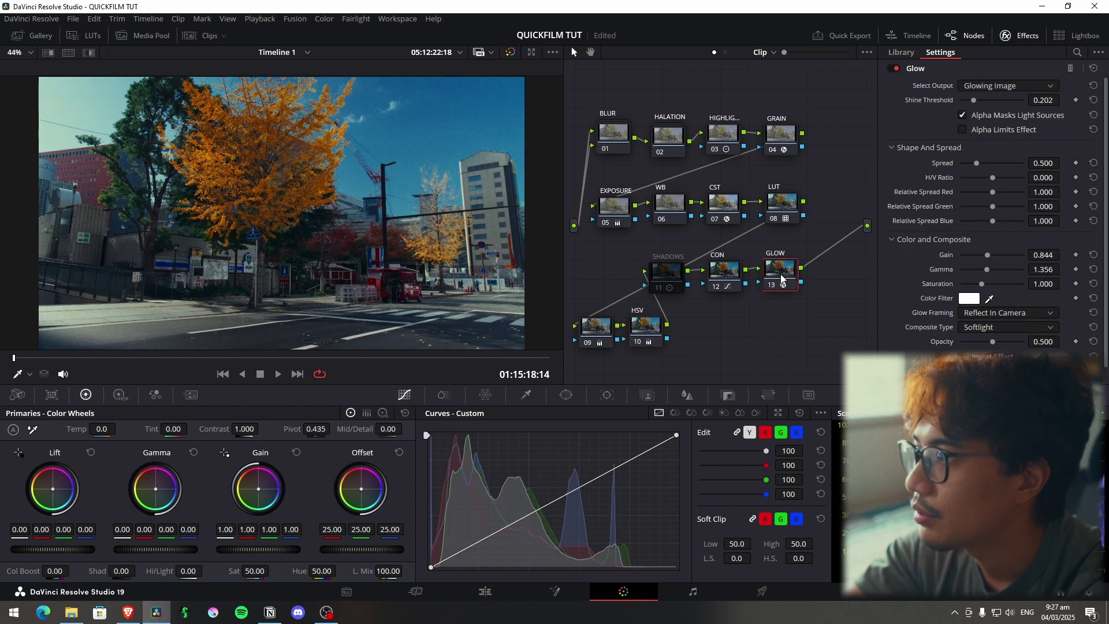
pyautogui.click(1050, 327)
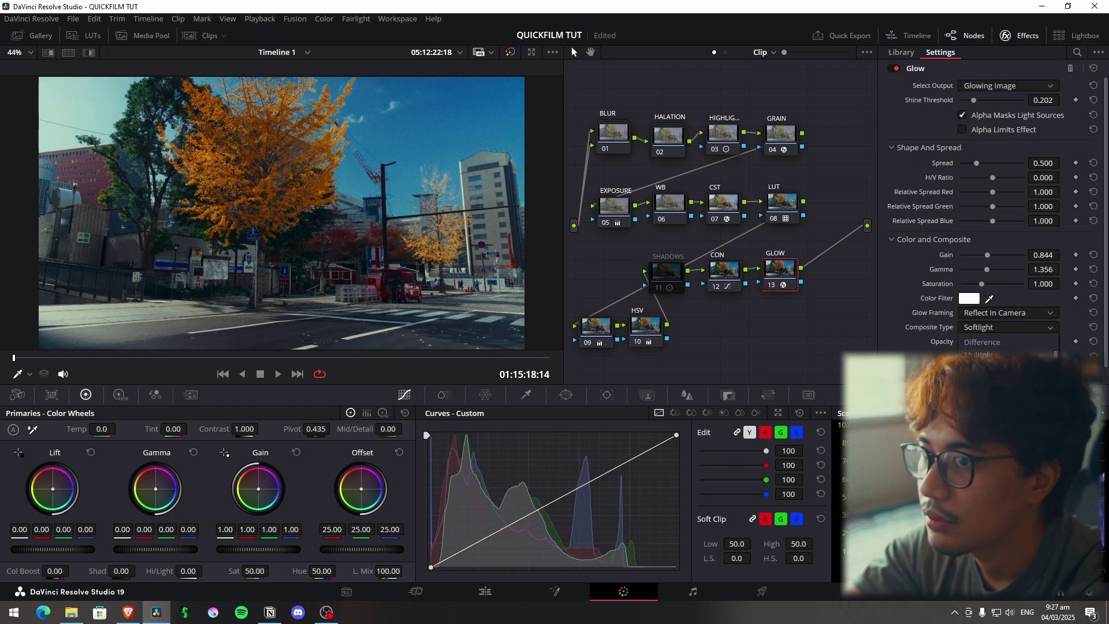
pyautogui.click(983, 368)
pyautogui.hotkey('ctrl', 'd')
pyautogui.hotkey('ctrl', 'd')
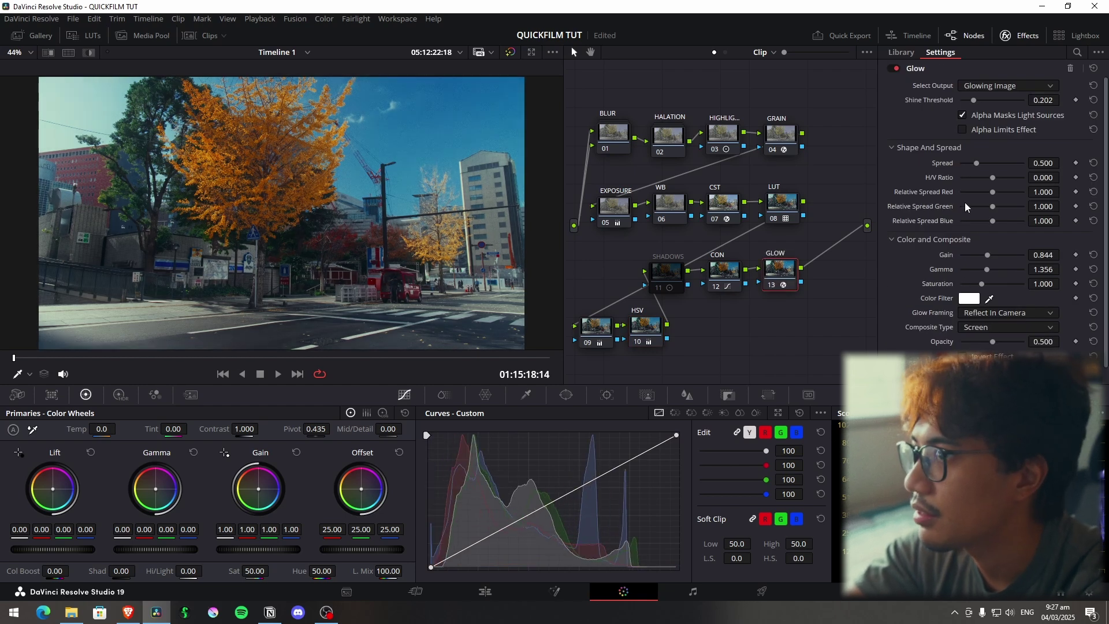
pyautogui.hotkey('ctrl', 'd')
pyautogui.hotkey('ctrl', 'd')
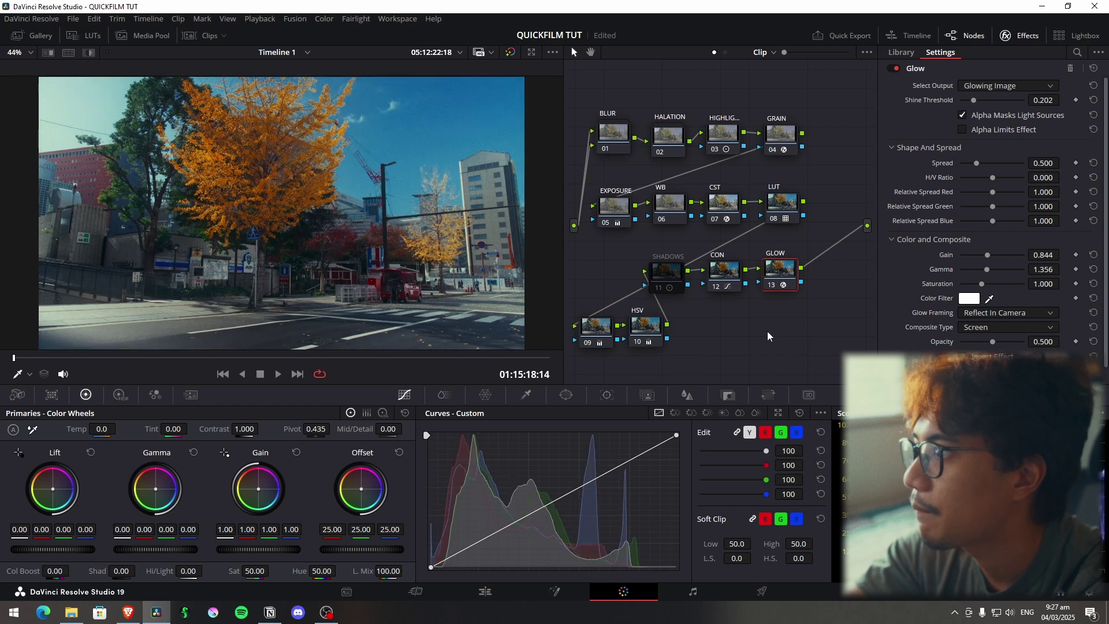
pyautogui.hotkey('ctrl', 'd')
pyautogui.hotkey('ctrl', 'd')
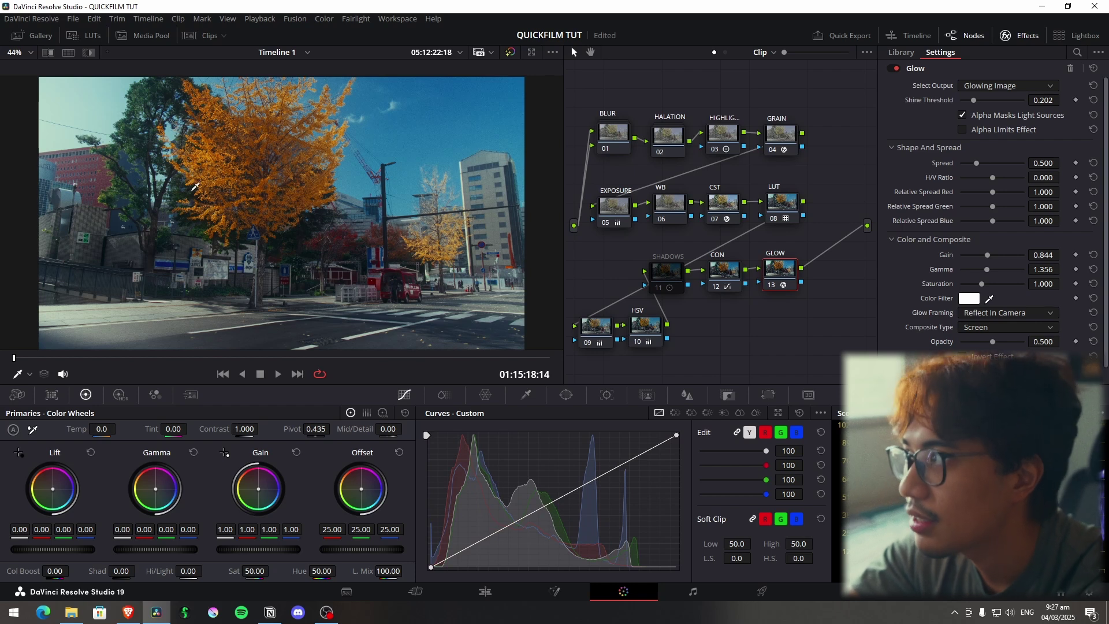
pyautogui.hotkey('shift', 'd')
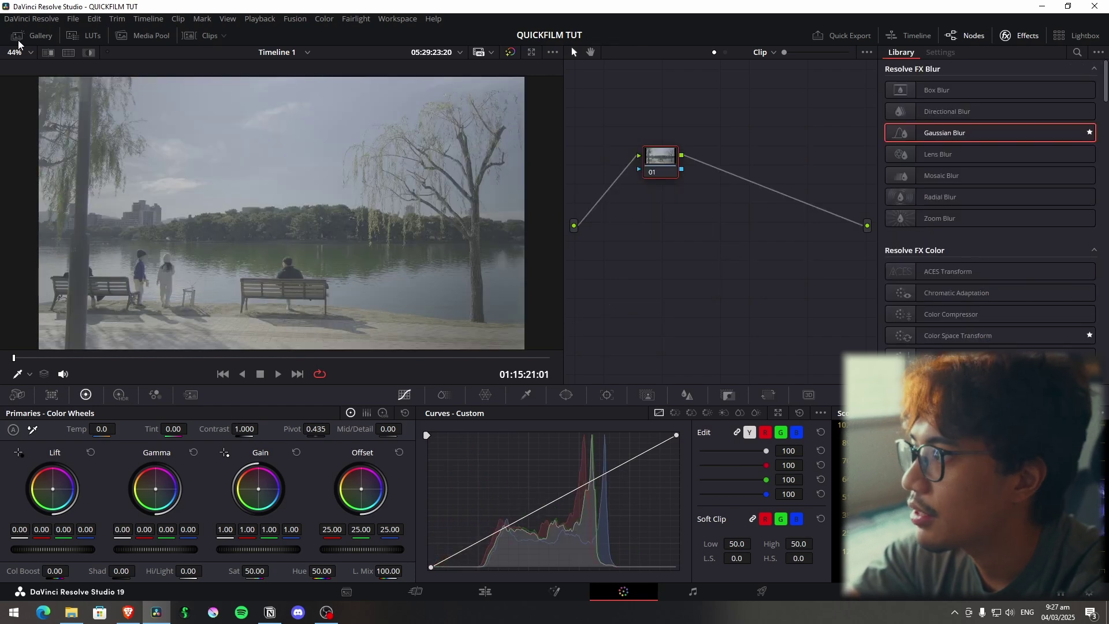
# Apply the QuickFilm still's grade to the lakeside clip, then drop the EXPOSURE node's gain to 0.83
pyautogui.click(23, 35)
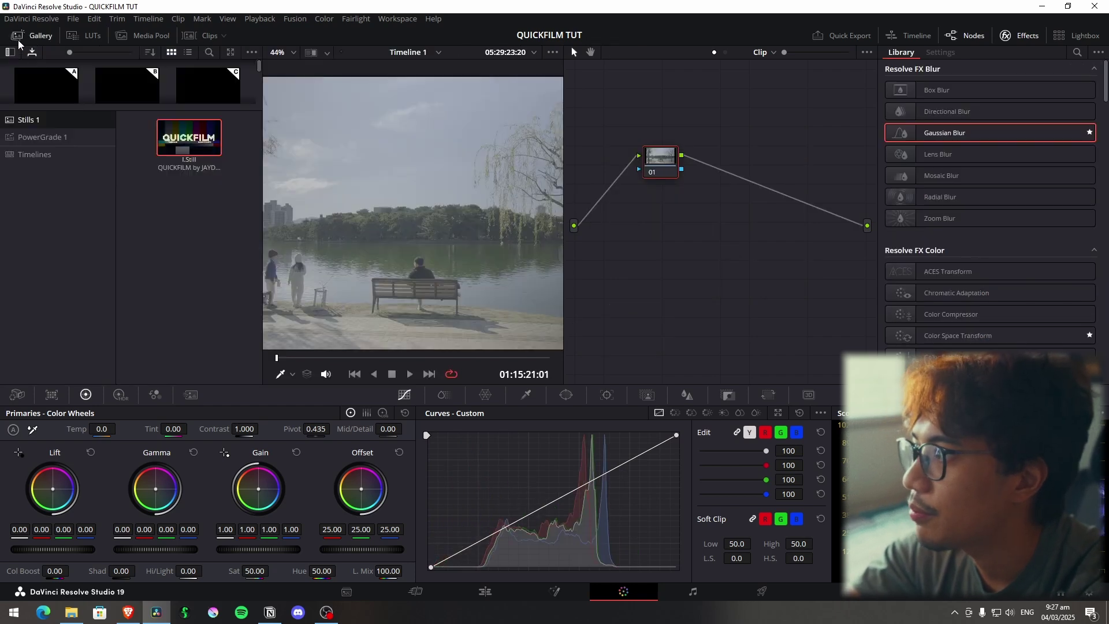
pyautogui.rightClick(154, 130)
pyautogui.click(205, 155)
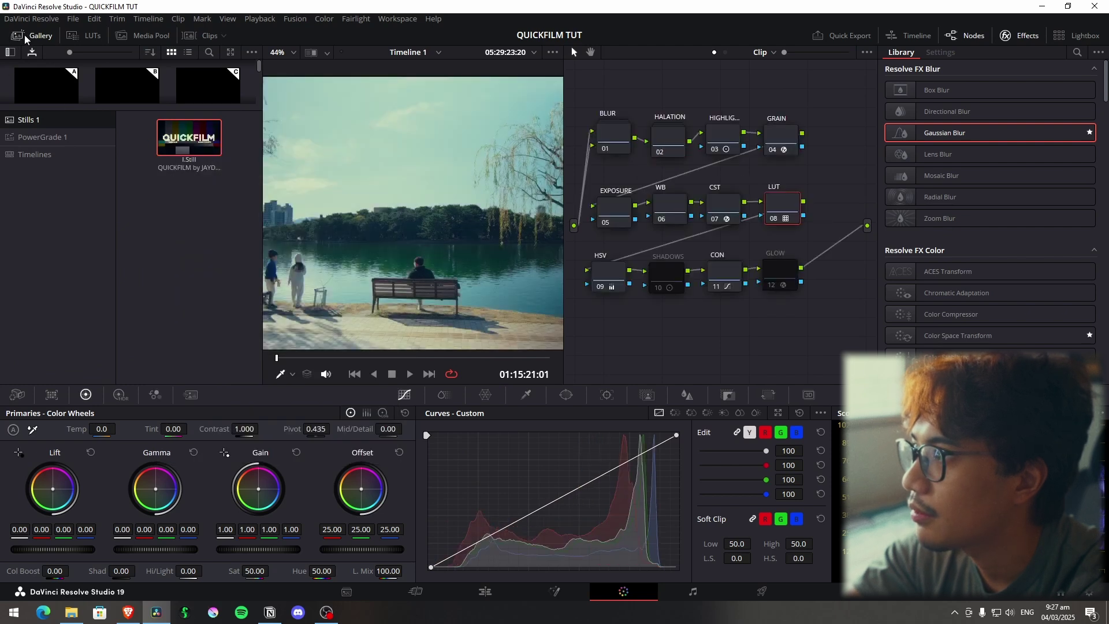
pyautogui.click(25, 37)
pyautogui.click(622, 216)
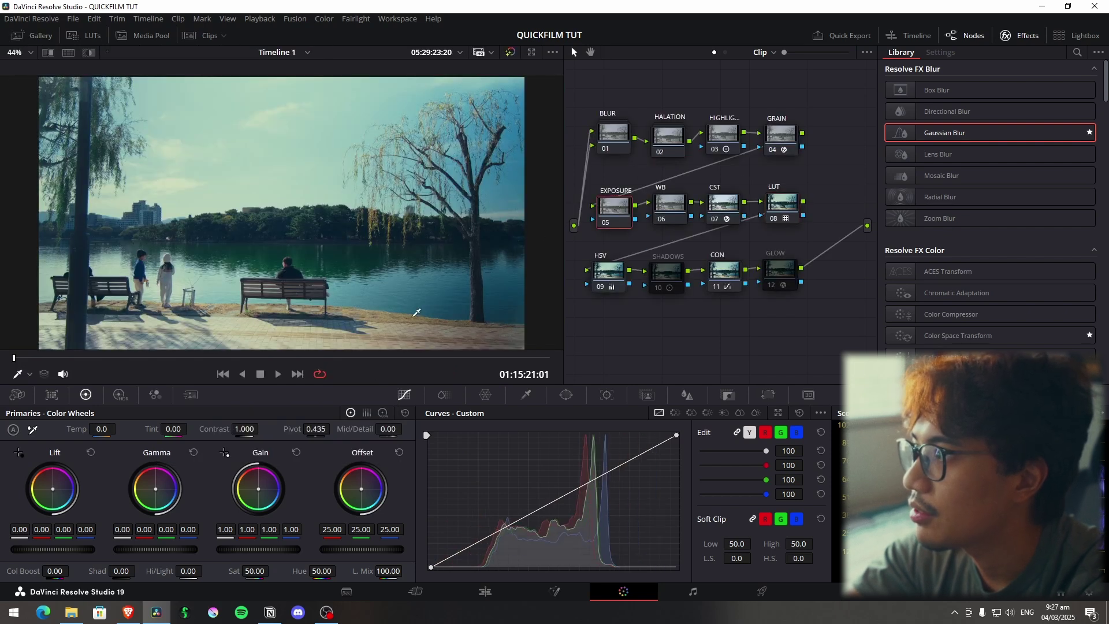
pyautogui.moveTo(261, 556); pyautogui.dragTo(173, 550)
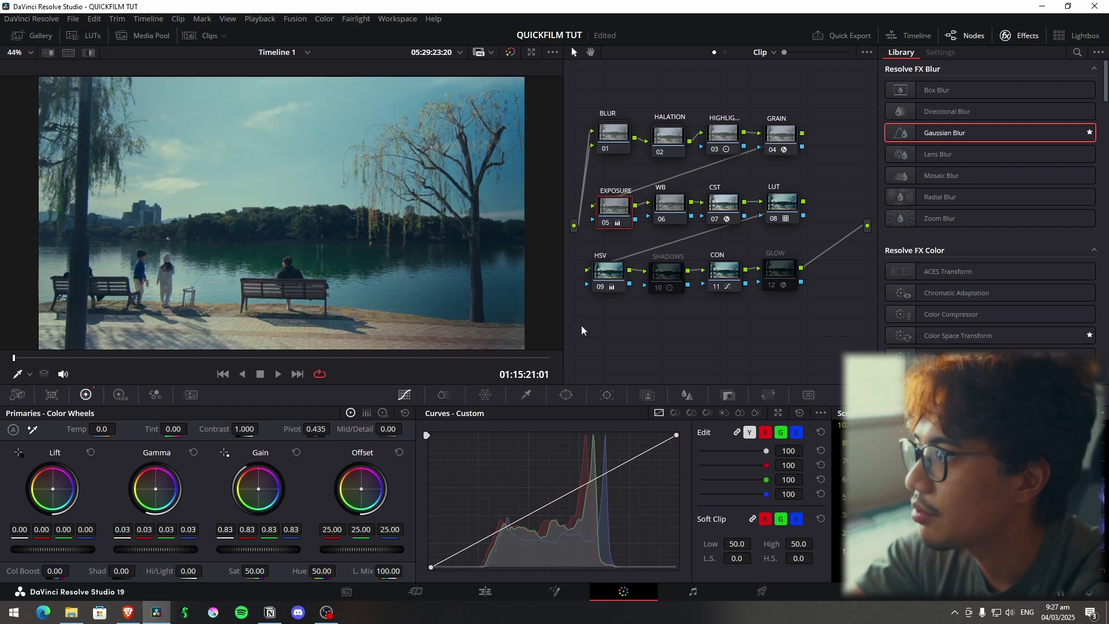
# Shape a gentle S-curve on the CON node's Custom curve with three midtone points
pyautogui.click(724, 270)
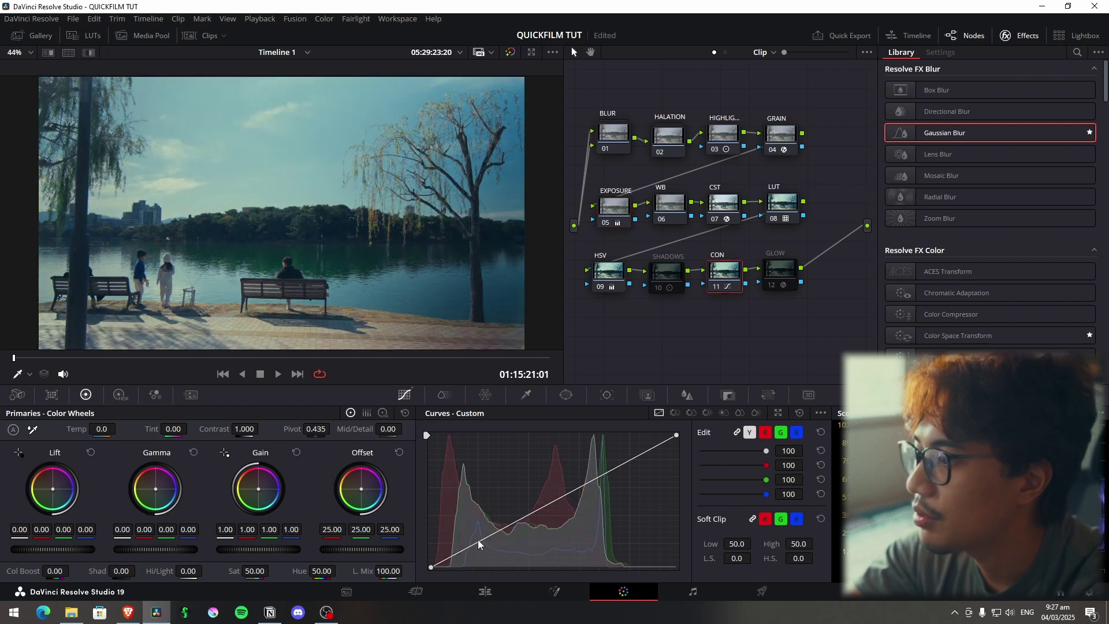
pyautogui.moveTo(483, 540); pyautogui.dragTo(486, 549)
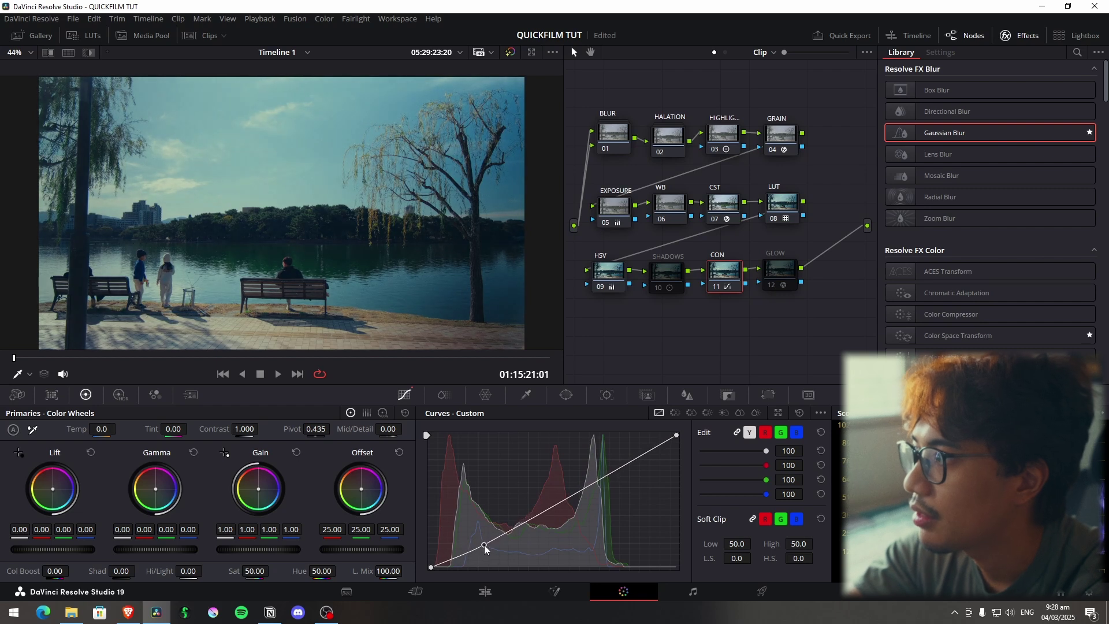
pyautogui.moveTo(560, 498); pyautogui.dragTo(554, 502)
pyautogui.moveTo(606, 472); pyautogui.dragTo(608, 463)
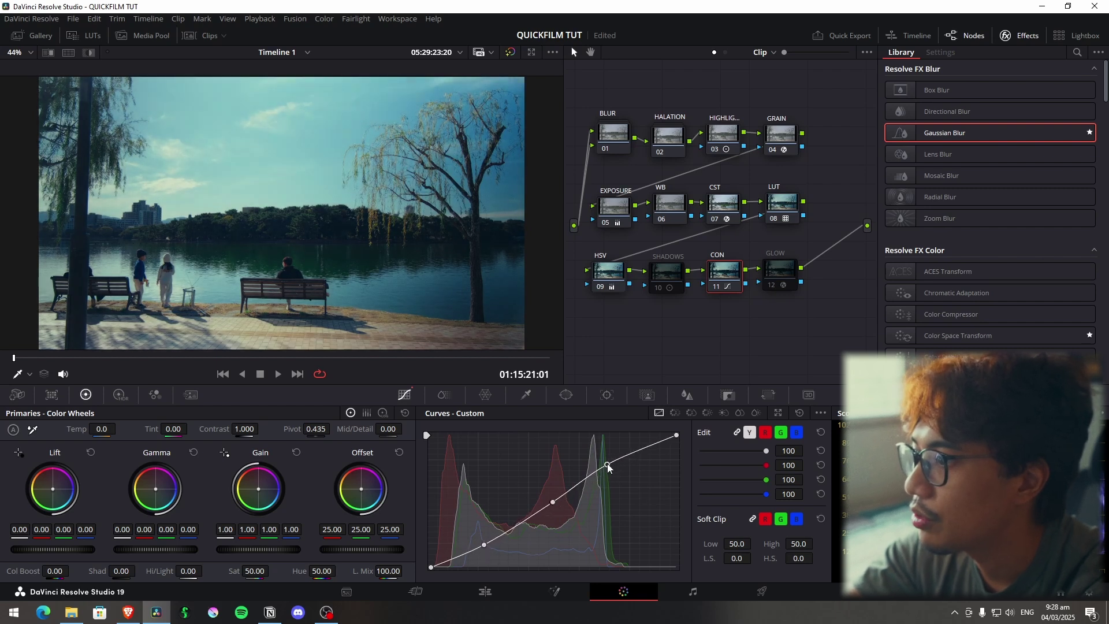
pyautogui.moveTo(553, 502); pyautogui.dragTo(549, 501)
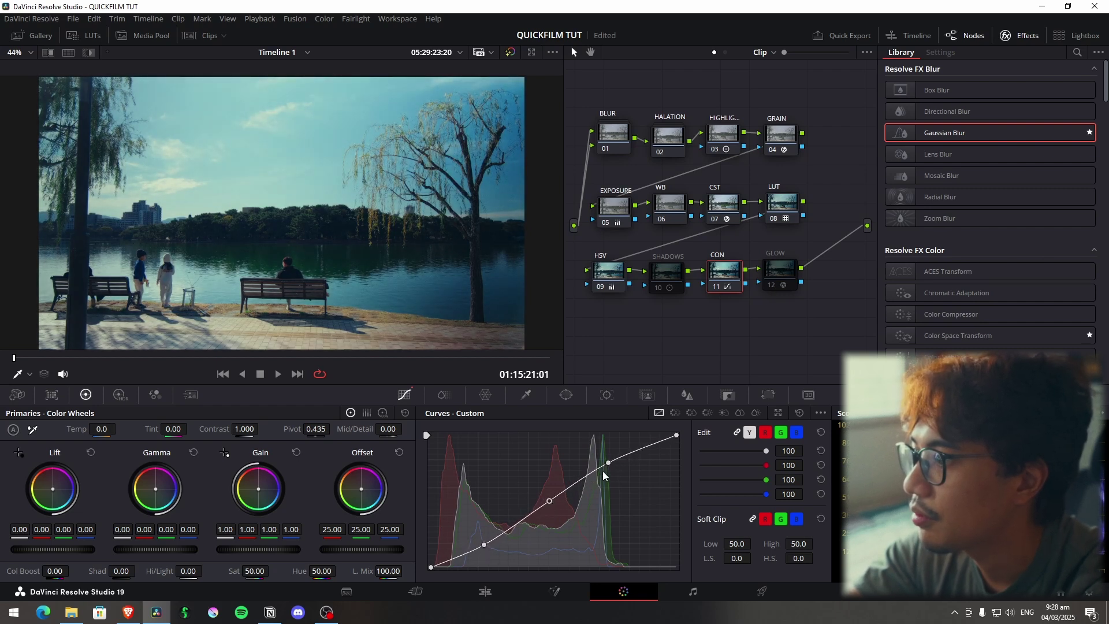
pyautogui.moveTo(609, 462); pyautogui.dragTo(611, 466)
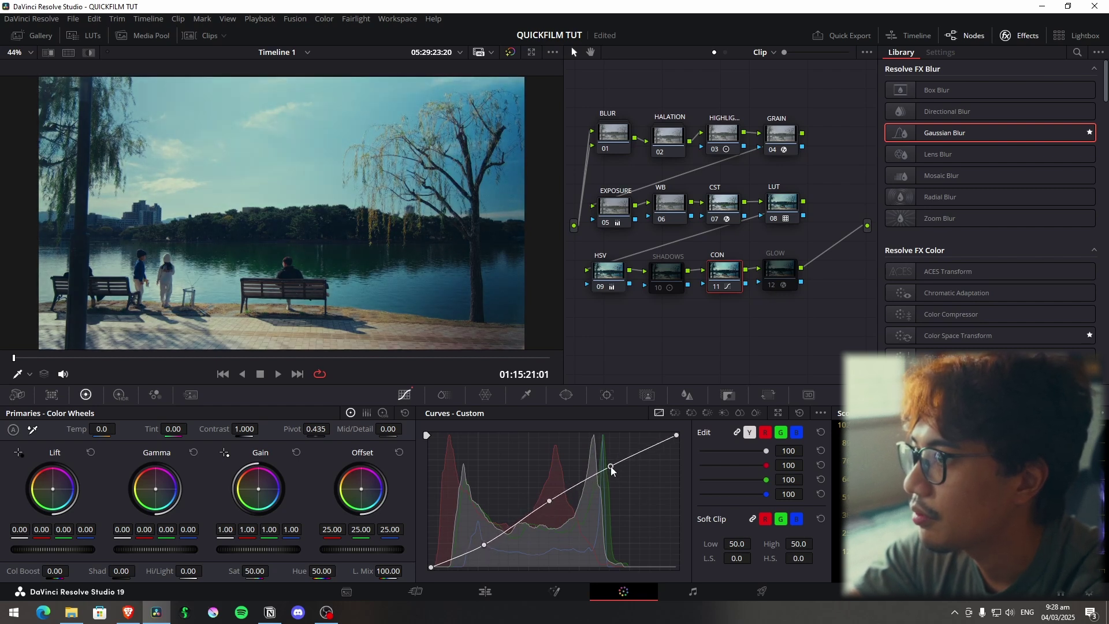
# Warm the WB node's gain to 1.02 red, 1.00 green, 0.94 blue
pyautogui.click(605, 278)
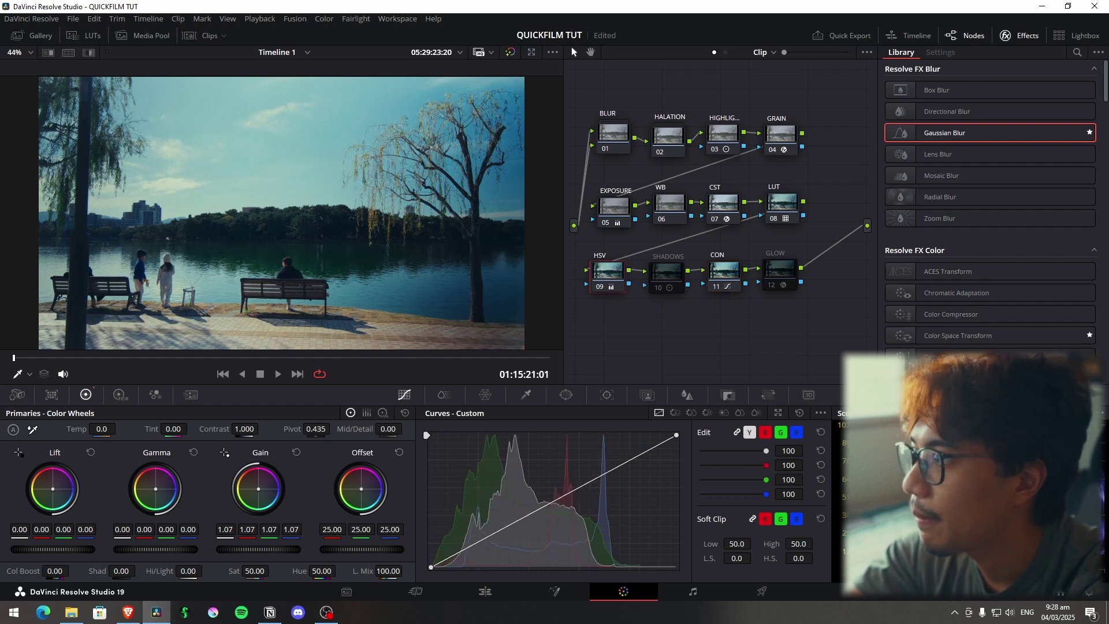
pyautogui.hotkey('shift', ';')
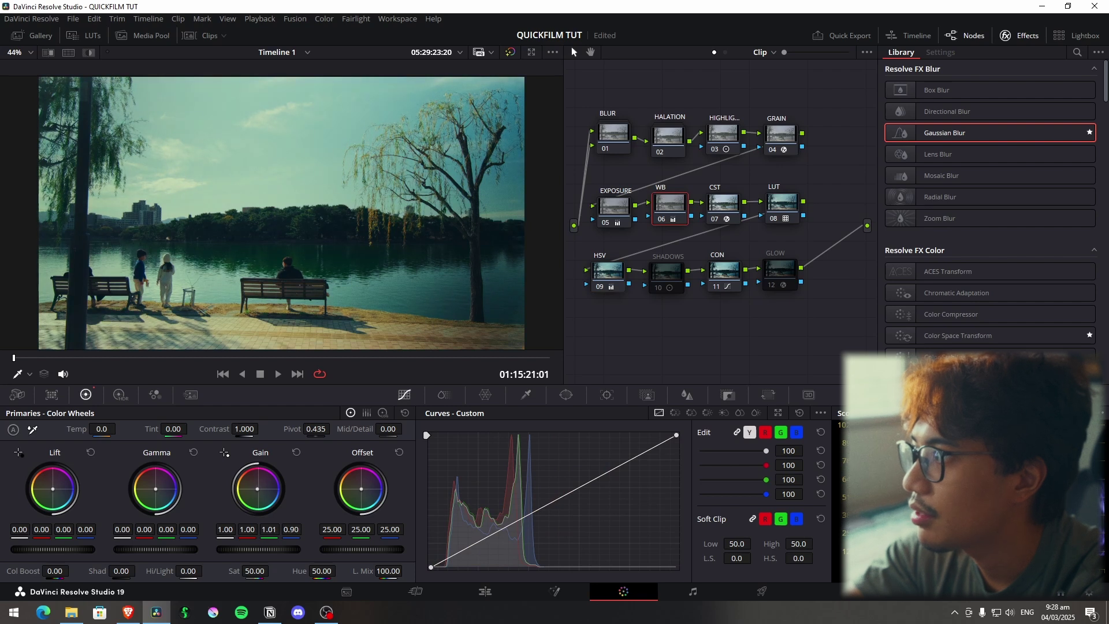
pyautogui.moveTo(258, 488); pyautogui.dragTo(258, 491)
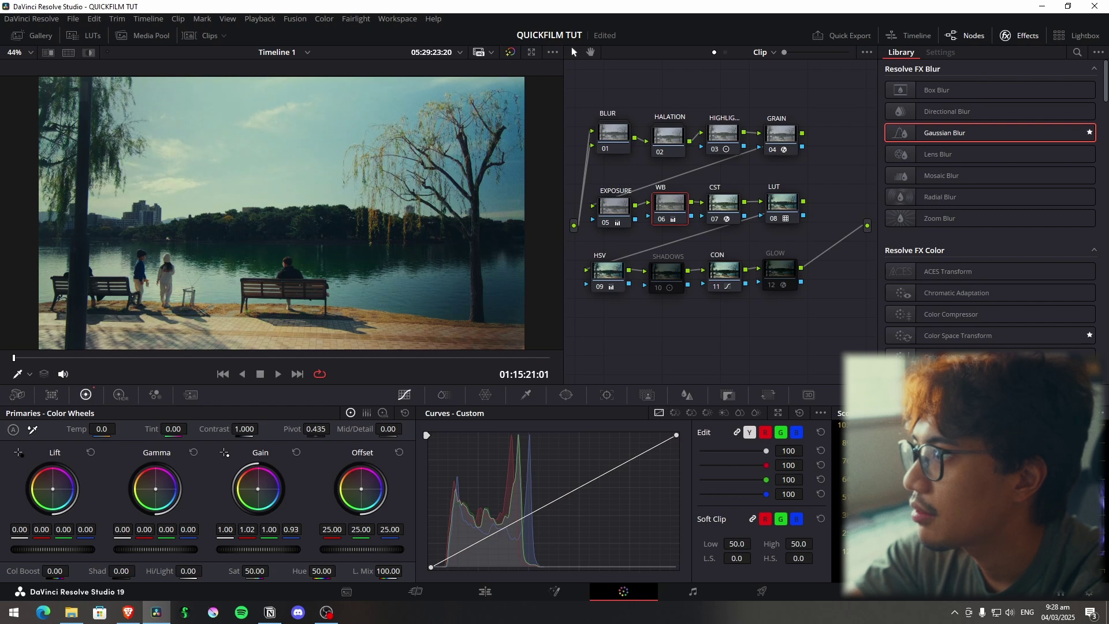
pyautogui.moveTo(258, 491); pyautogui.dragTo(293, 480)
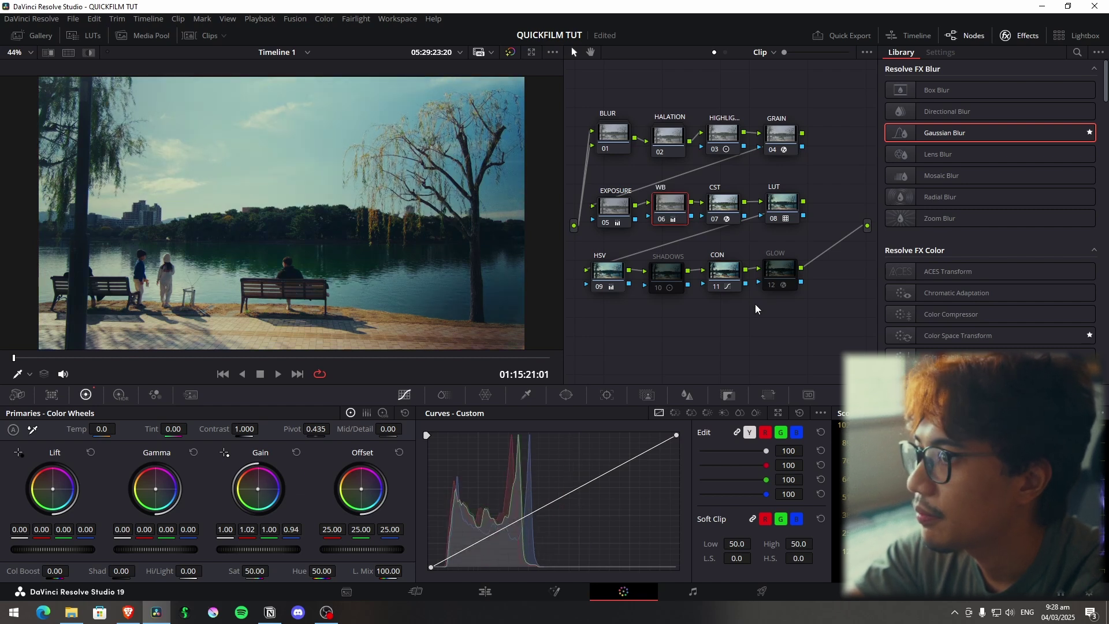
# Switch the GLOW node's Composite Type from Softlight to Screen and compare it on and off
pyautogui.click(780, 271)
pyautogui.scroll(-3, 994, 260)
pyautogui.click(1006, 310)
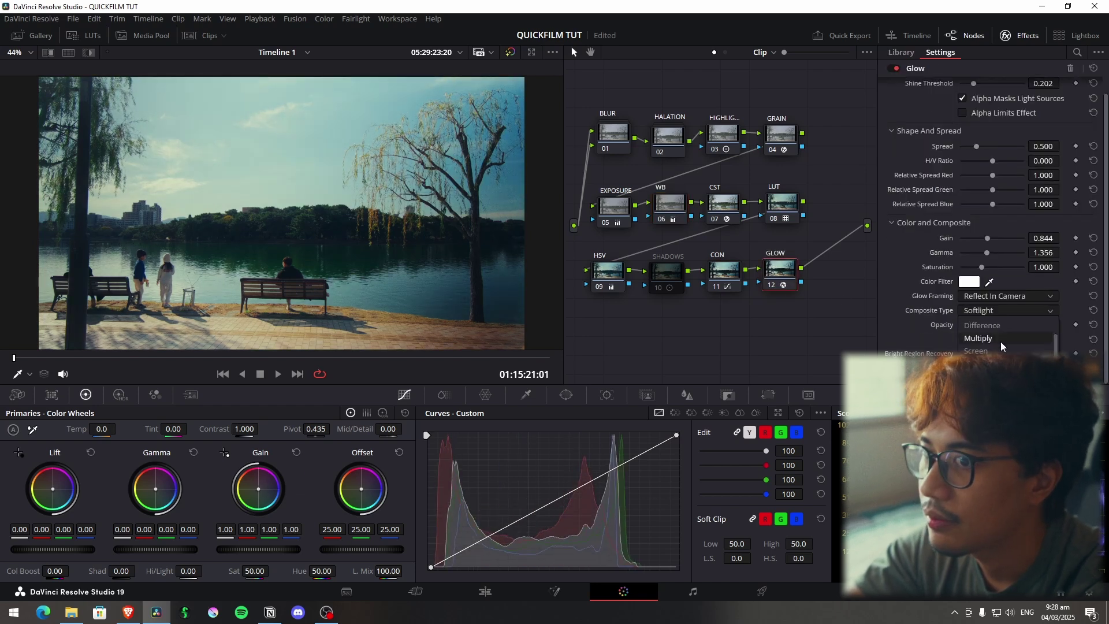
pyautogui.click(977, 351)
pyautogui.hotkey('ctrl', 'd')
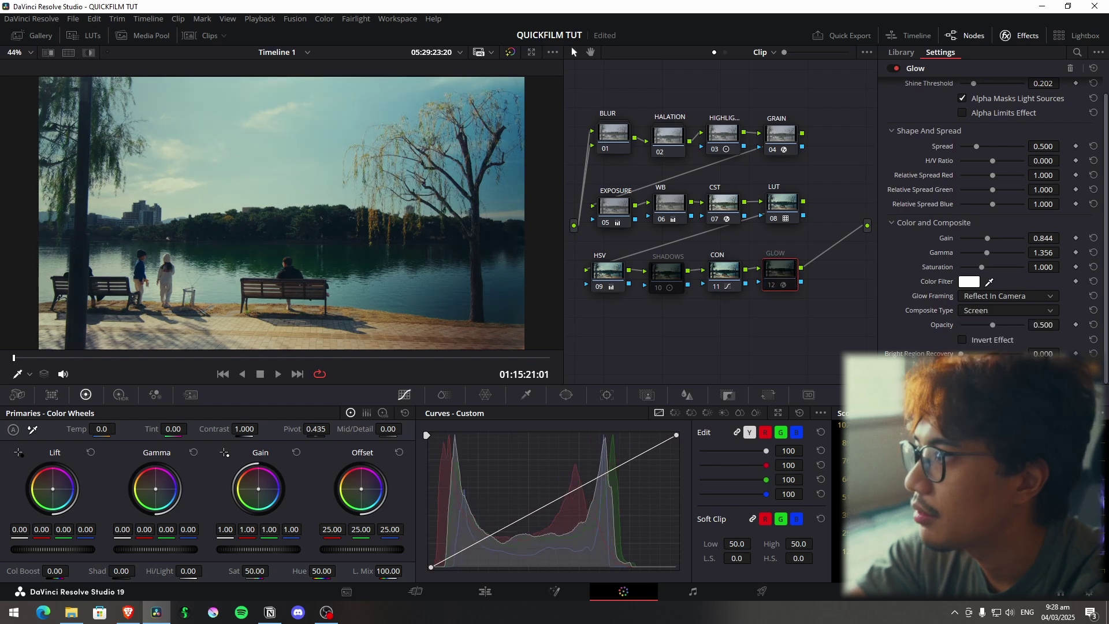
pyautogui.hotkey('ctrl', 'd')
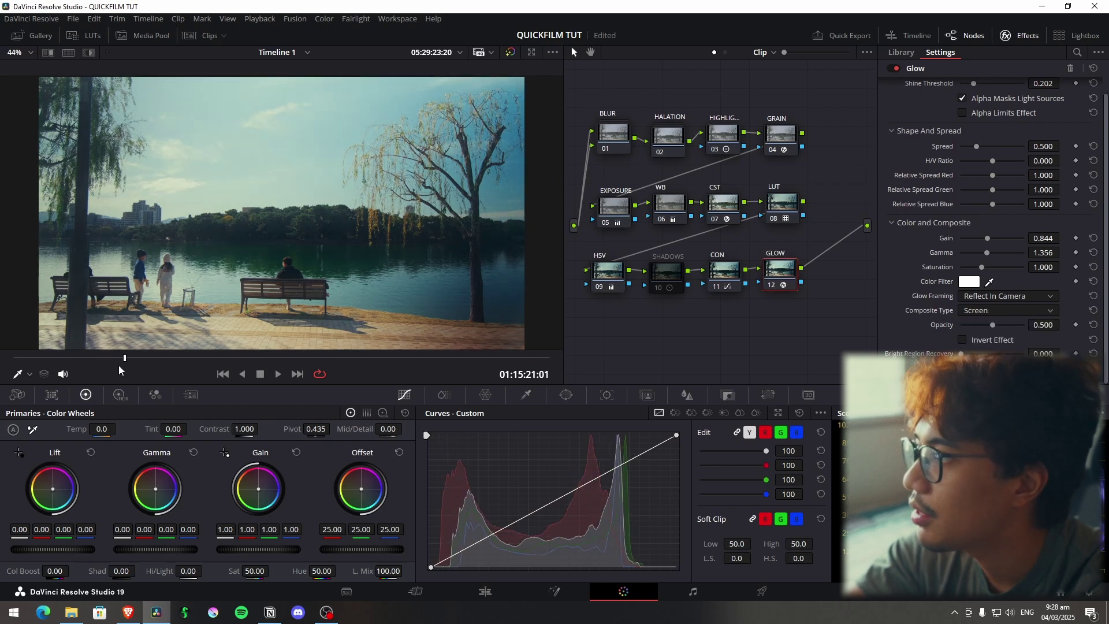
# Play through the lakeside clip to review the grade, undo the stray node, and return to the start
pyautogui.press('space')
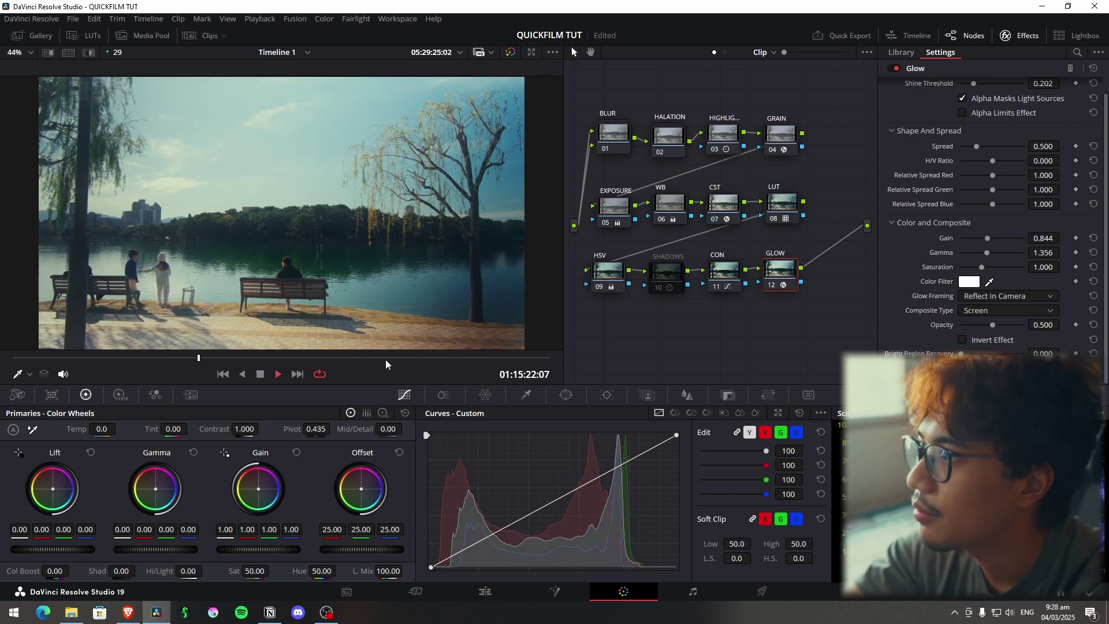
pyautogui.press('space')
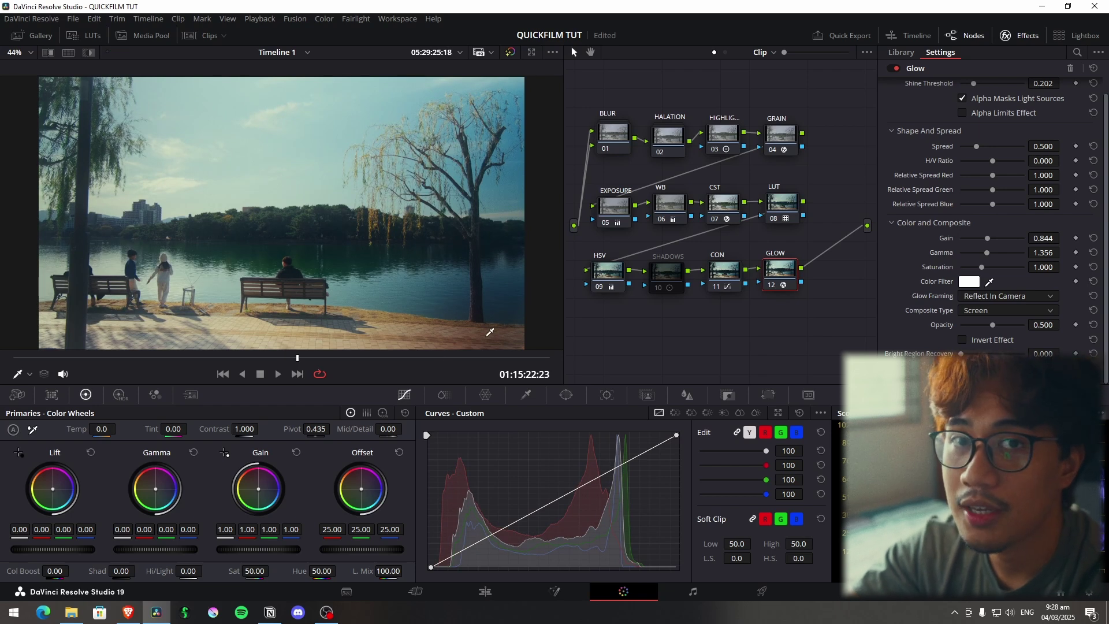
pyautogui.hotkey('ctrl', 'z')
pyautogui.click(222, 375)
pyautogui.hotkey('ctrl', 'z')
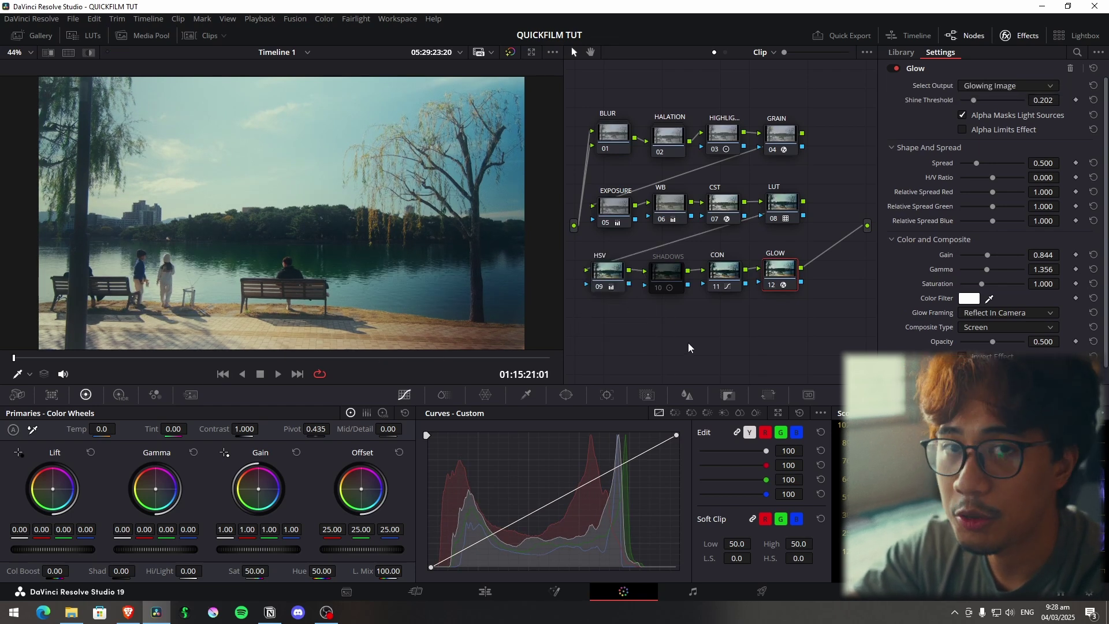